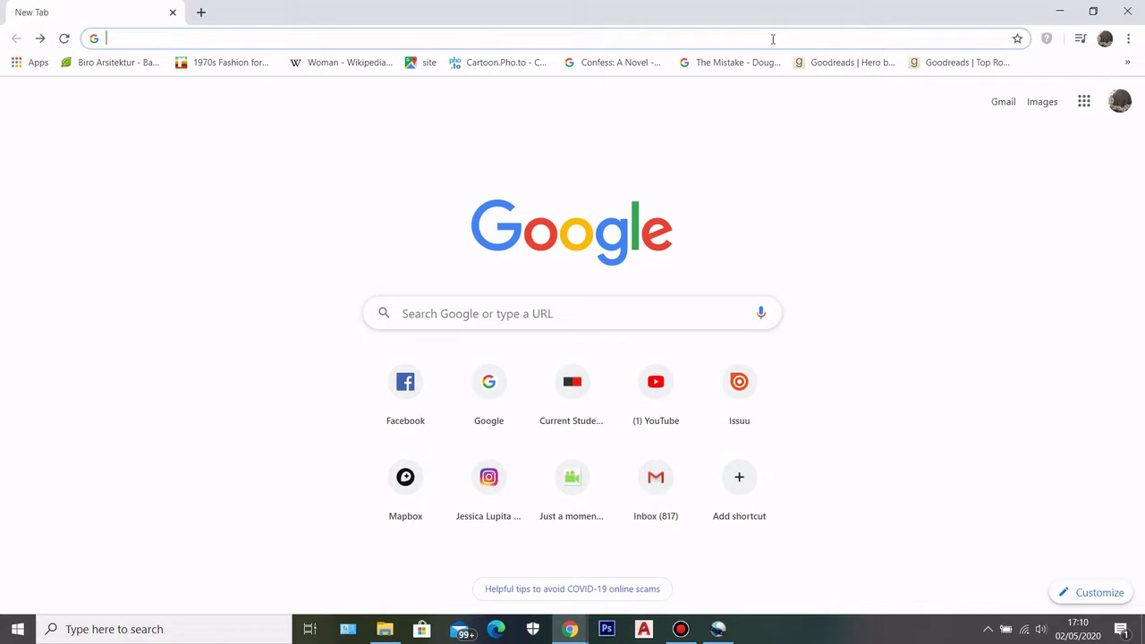
Search Google for "aurin portal login".
text(aurin)
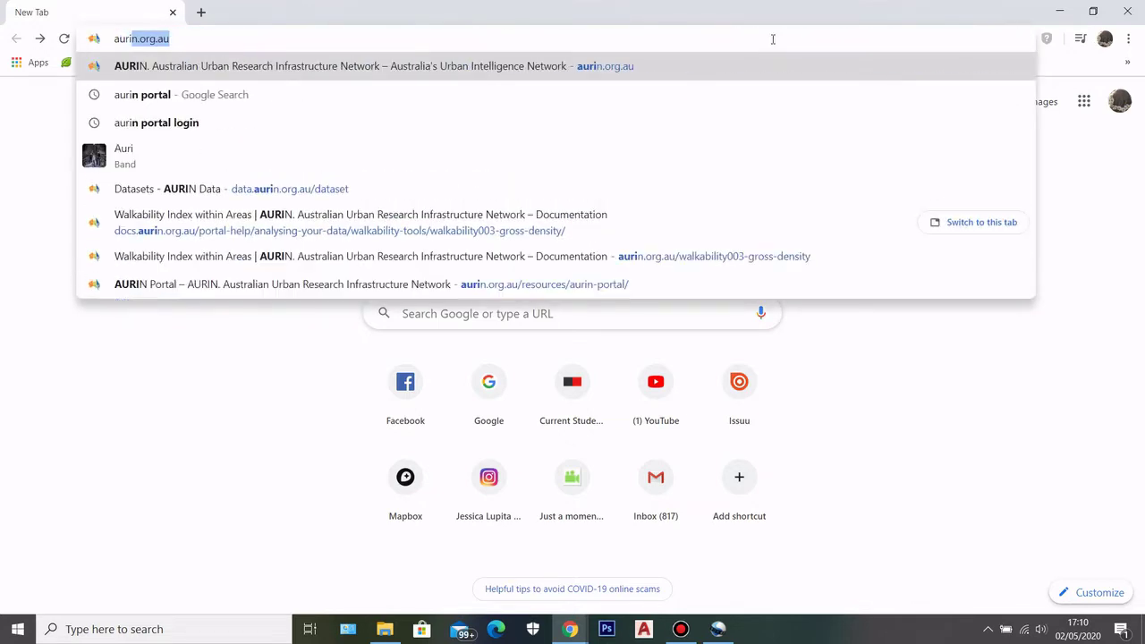
text( por)
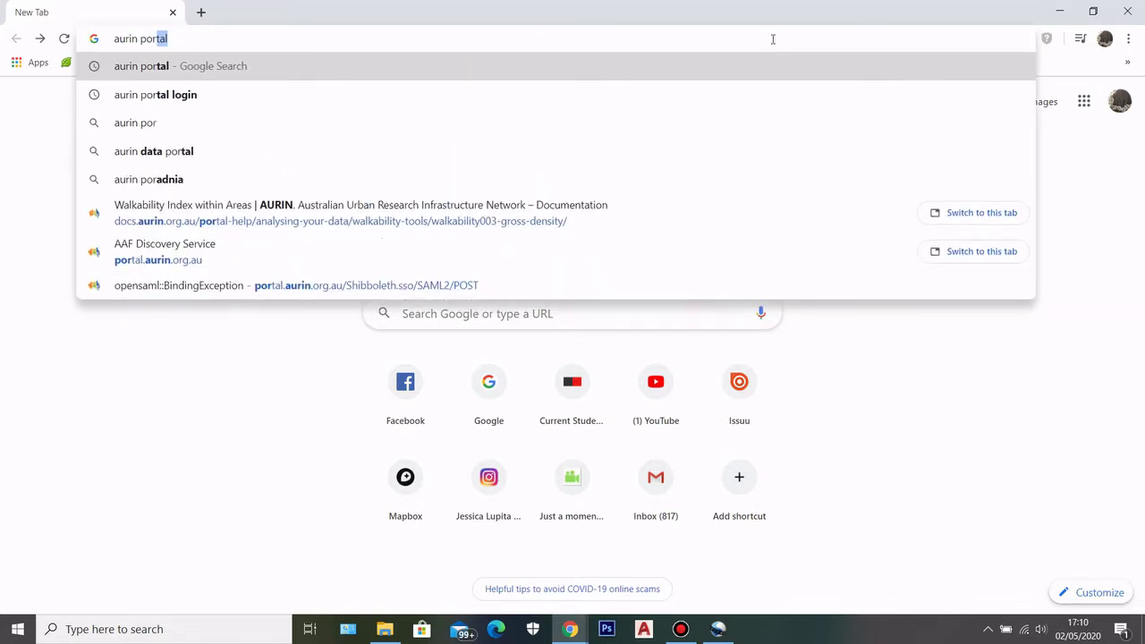
key(Down)
key(Return)
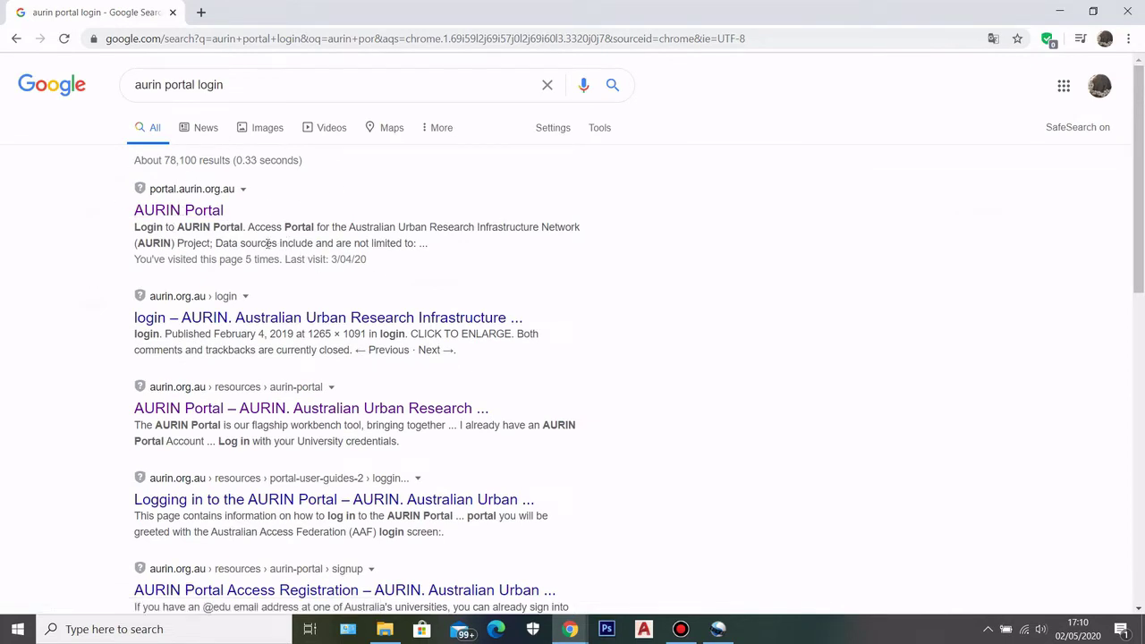
Open the AURIN Portal login page from the results and search the organisation list for "swin".
click(208, 212)
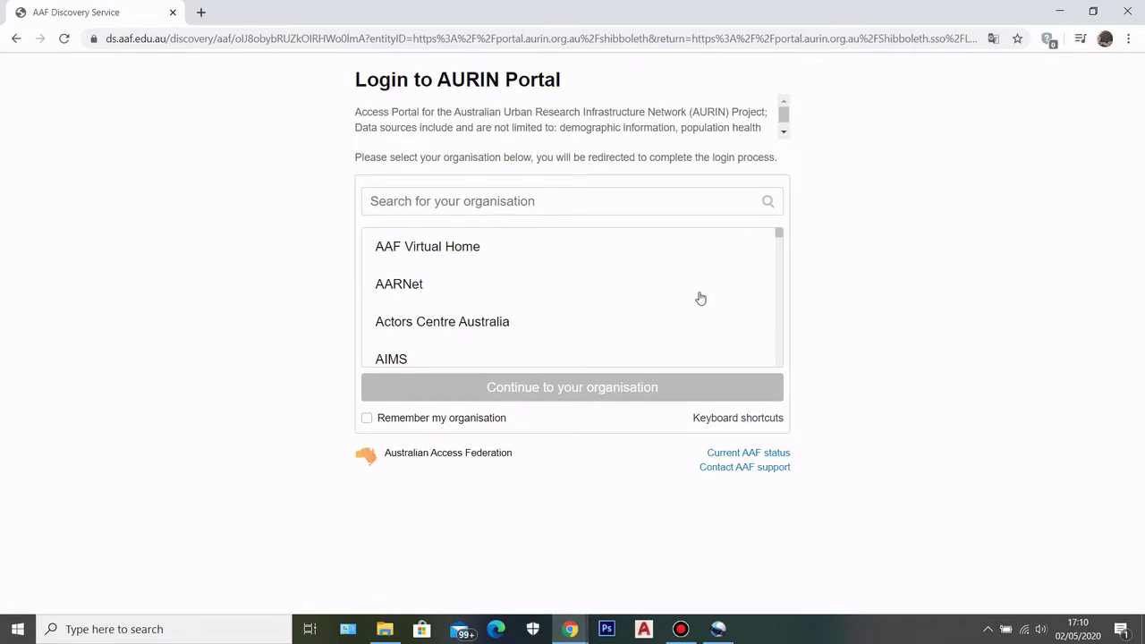
click(640, 212)
text(swin)
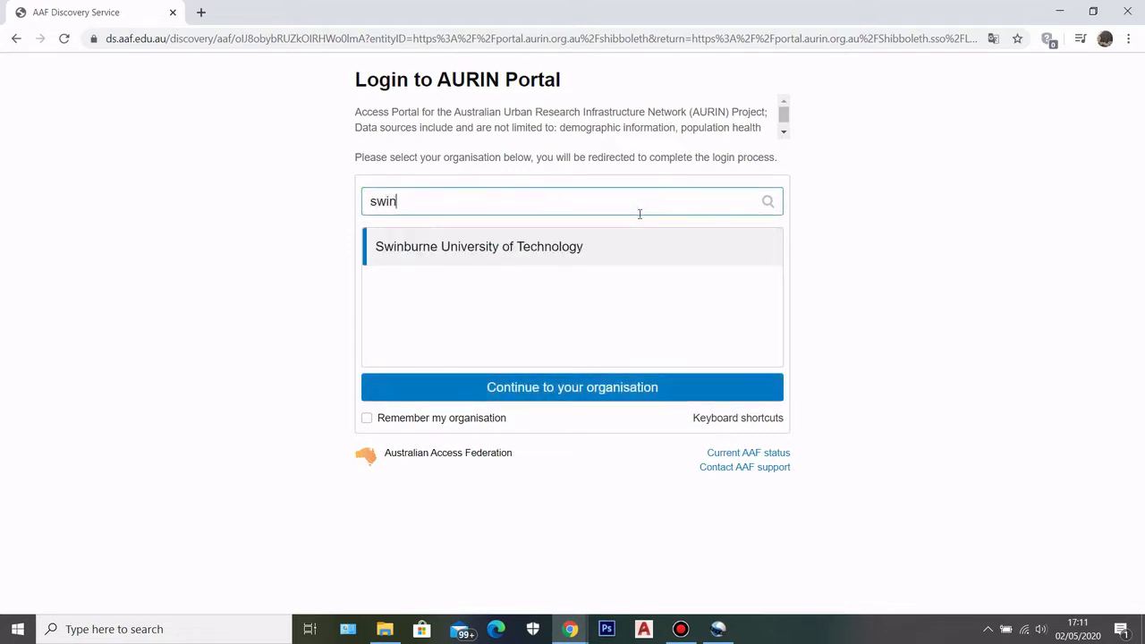
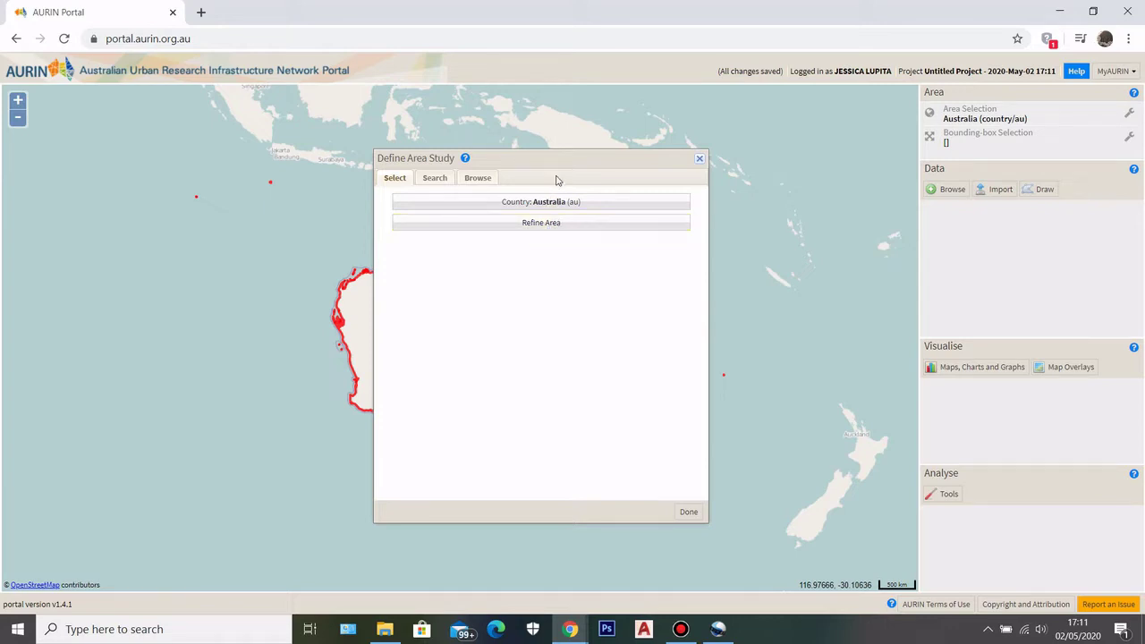
Refine the study area from Australia to the States and Territories sub-level and select Victoria.
click(547, 222)
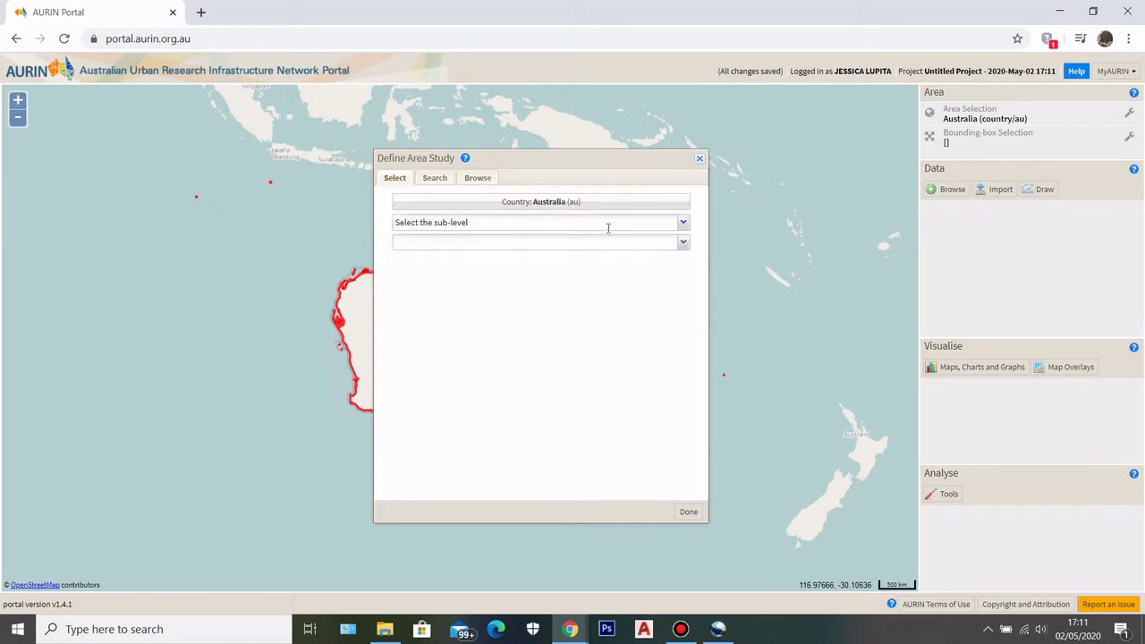
click(682, 224)
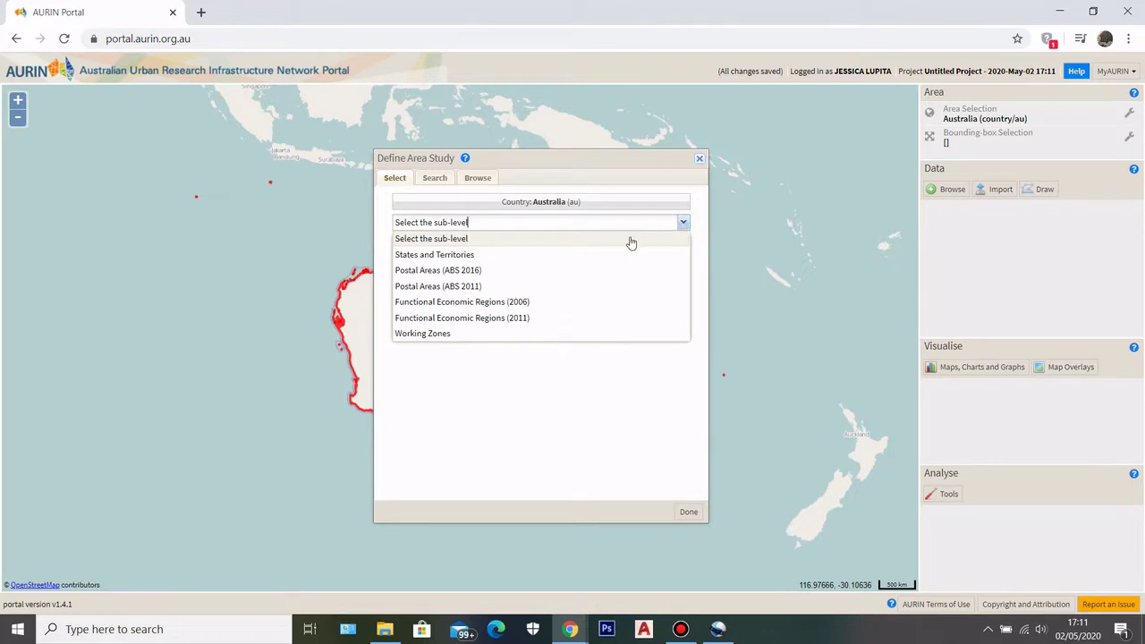
click(474, 255)
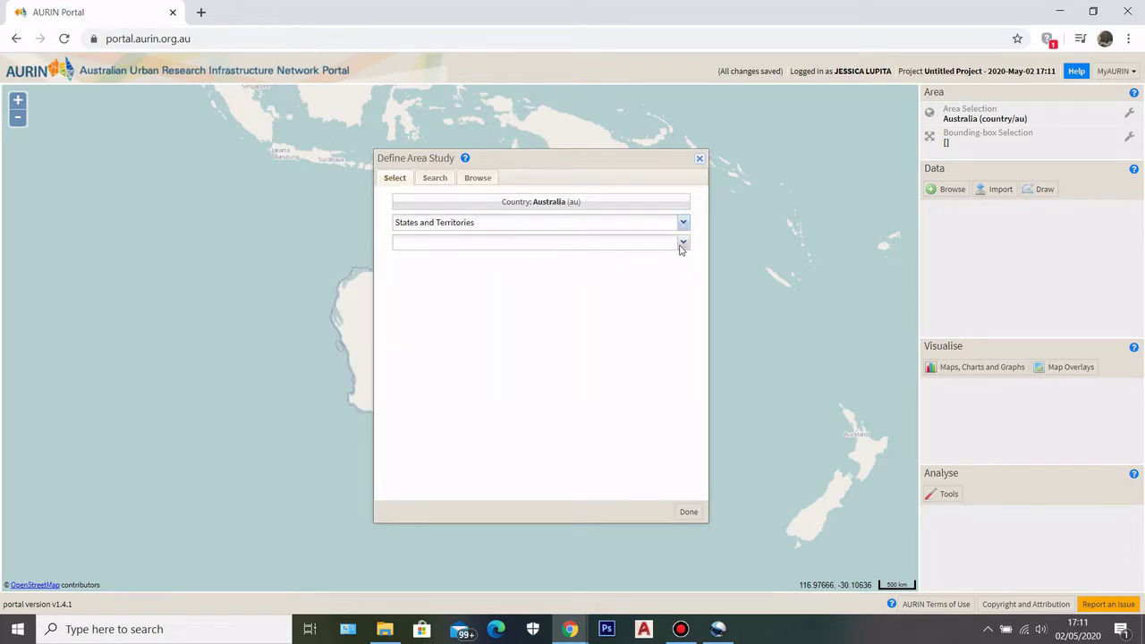
click(683, 243)
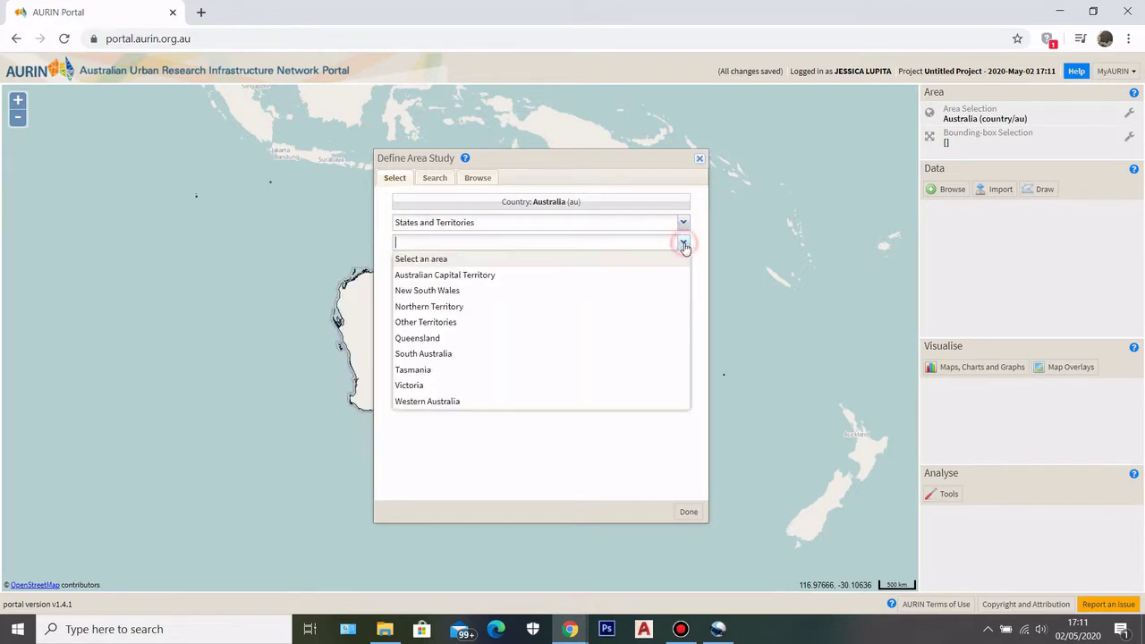
click(412, 384)
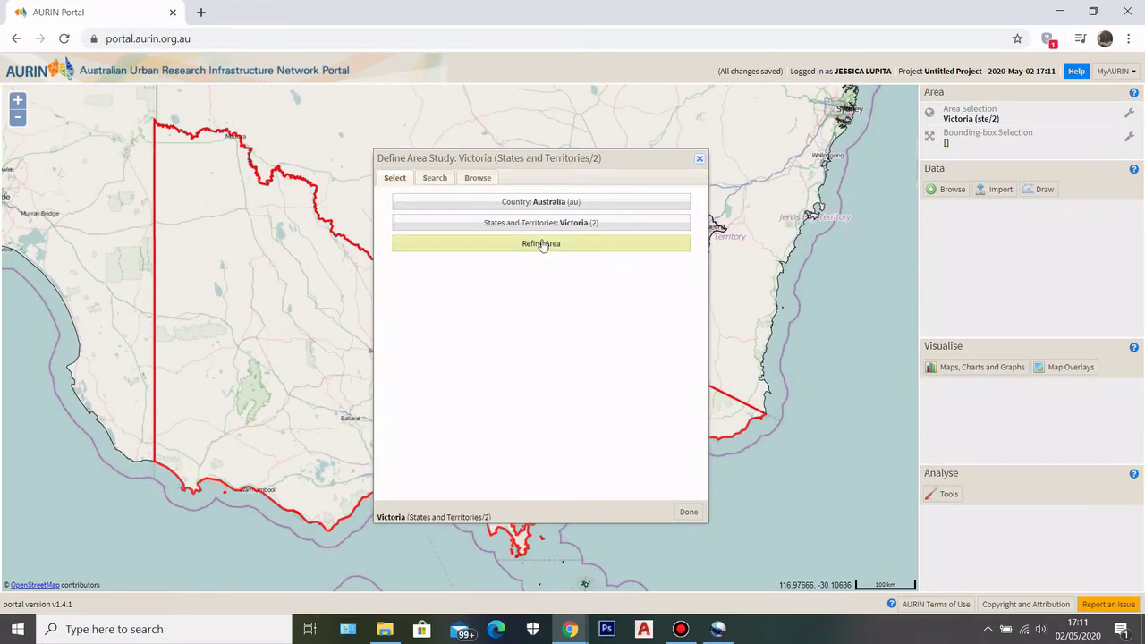
Refine the Victoria study area to Local Government Areas (2018), select Melbourne (C) and finish defining the area.
click(541, 244)
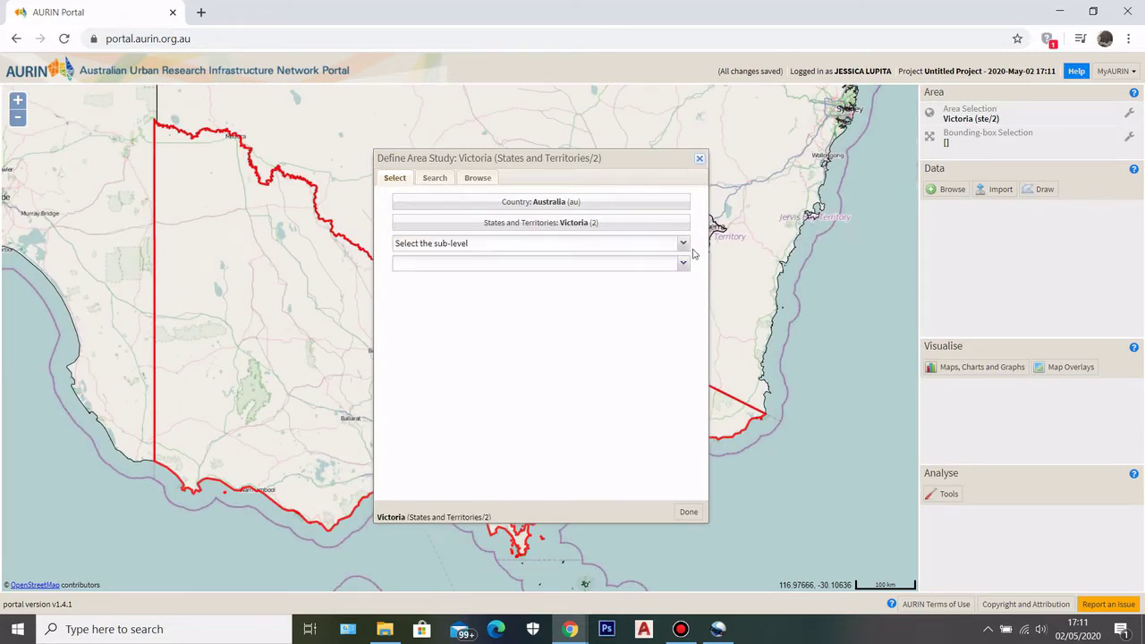
click(684, 244)
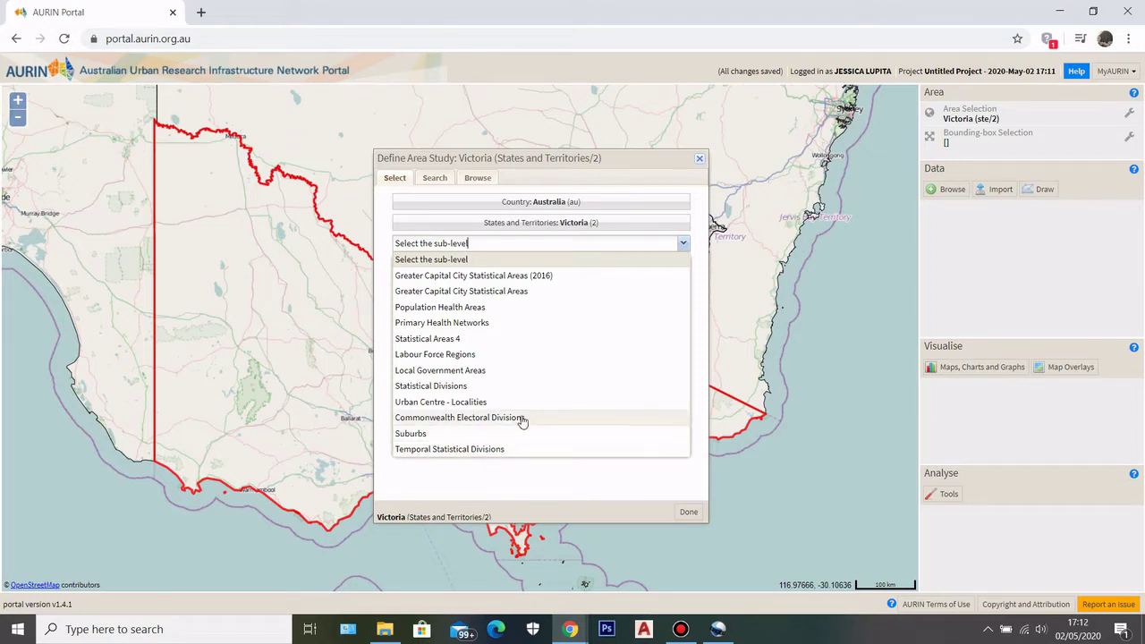
click(508, 372)
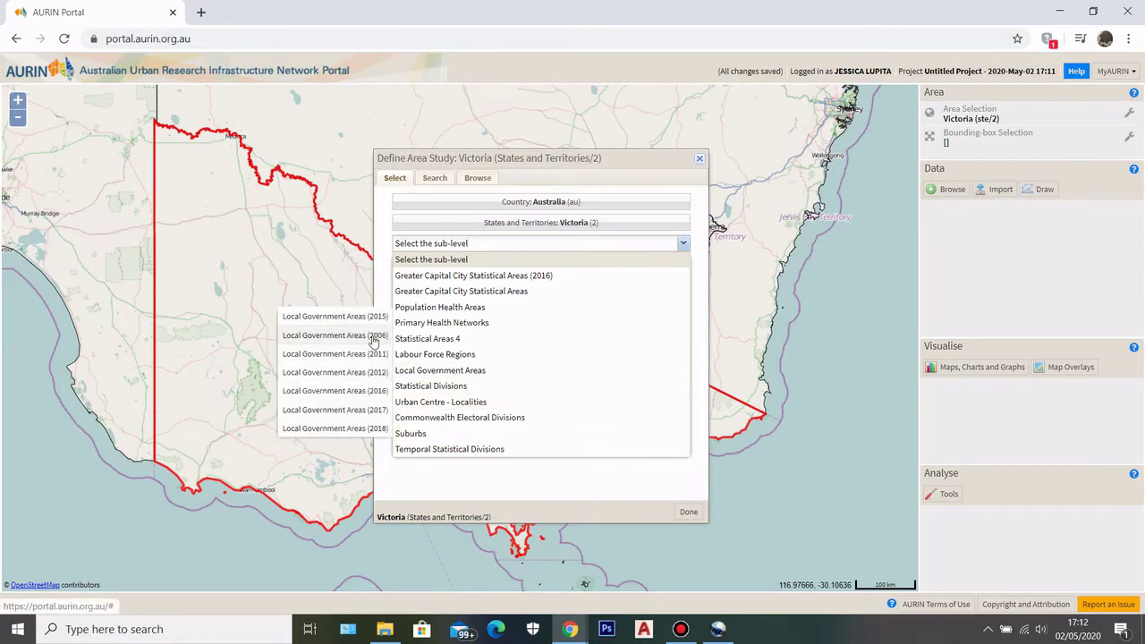
click(369, 422)
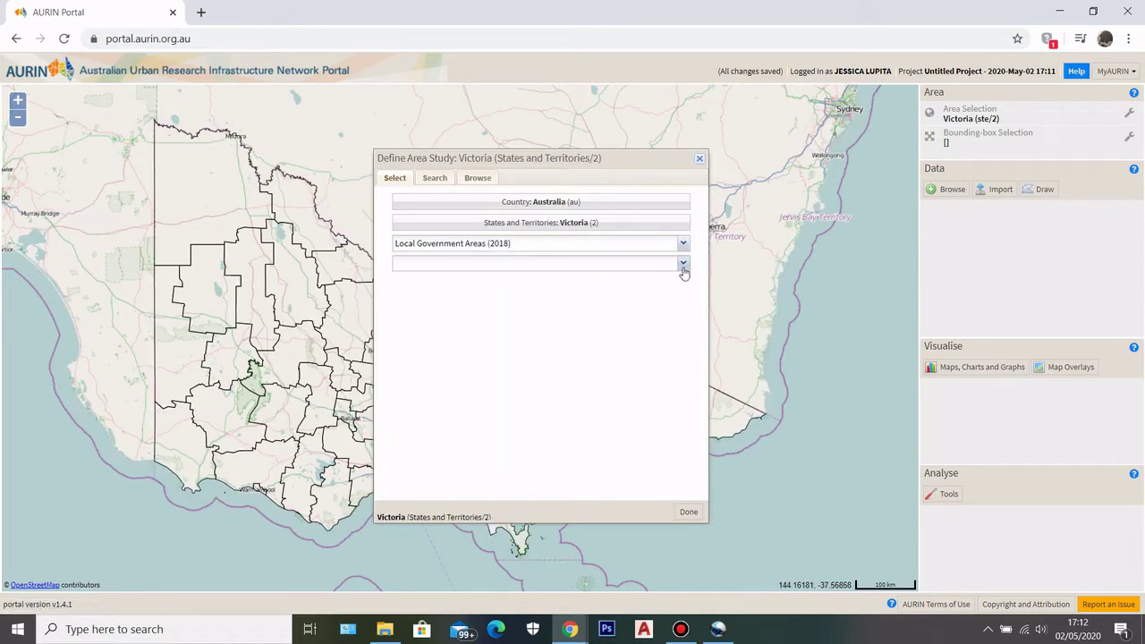
click(683, 264)
scroll(533, 384, down, 3)
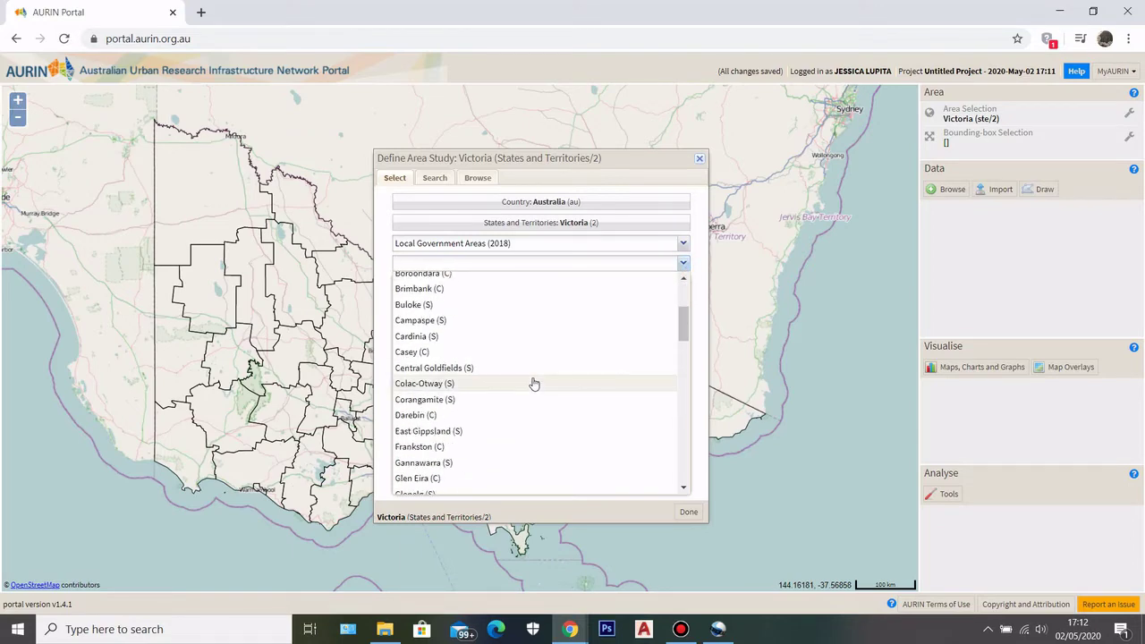
text(mel)
click(465, 280)
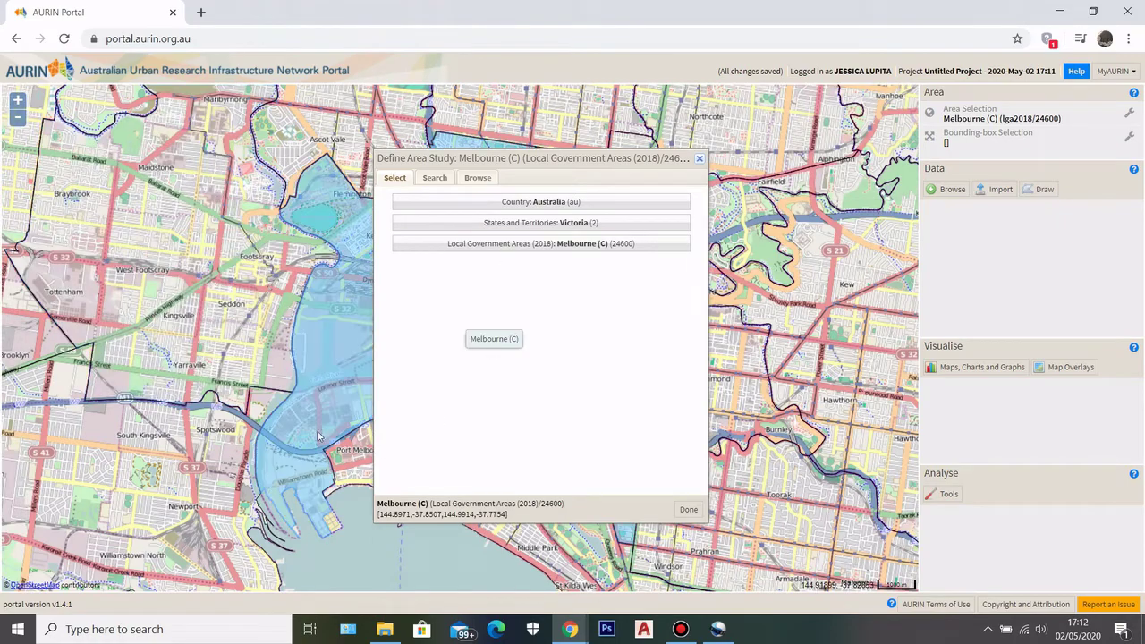
scroll(247, 443, down, 1)
scroll(340, 380, down, 1)
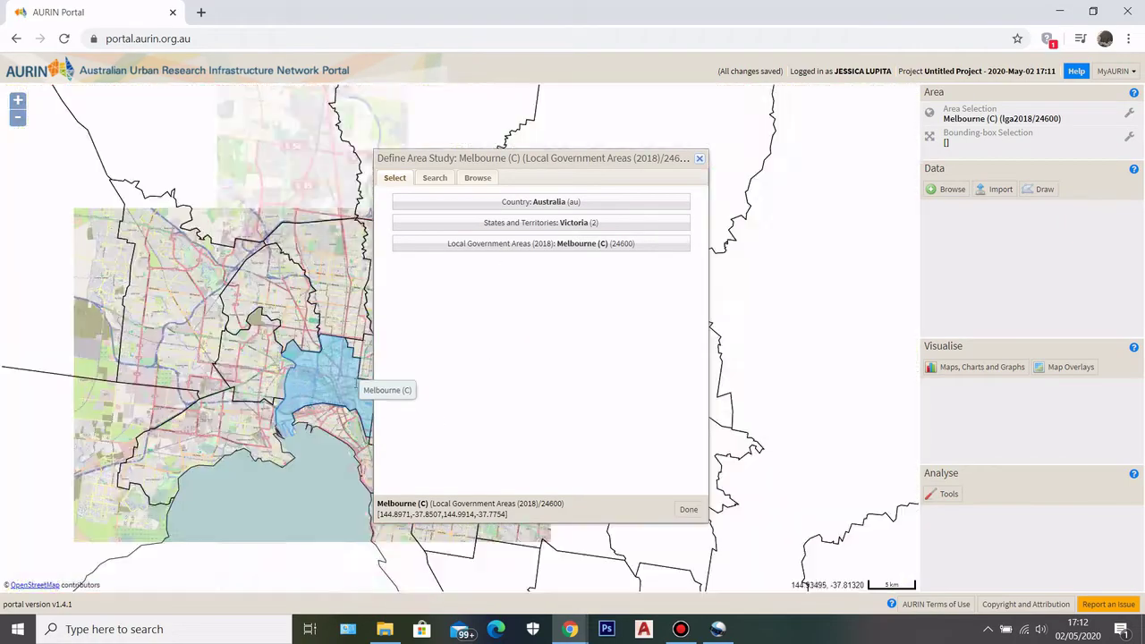
scroll(333, 389, up, 2)
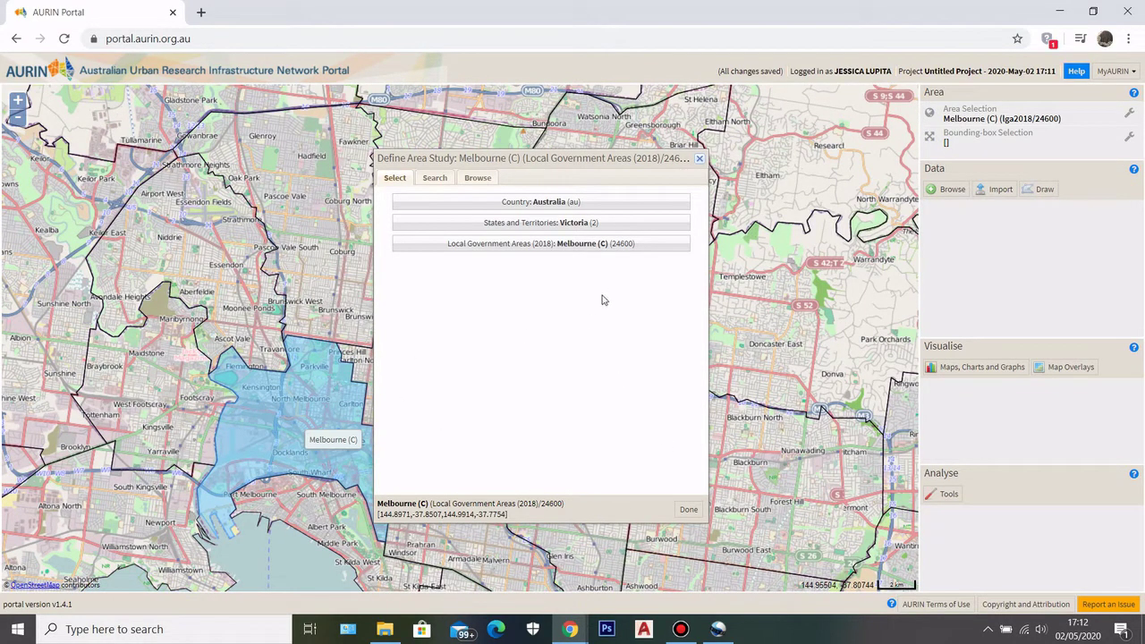
click(688, 509)
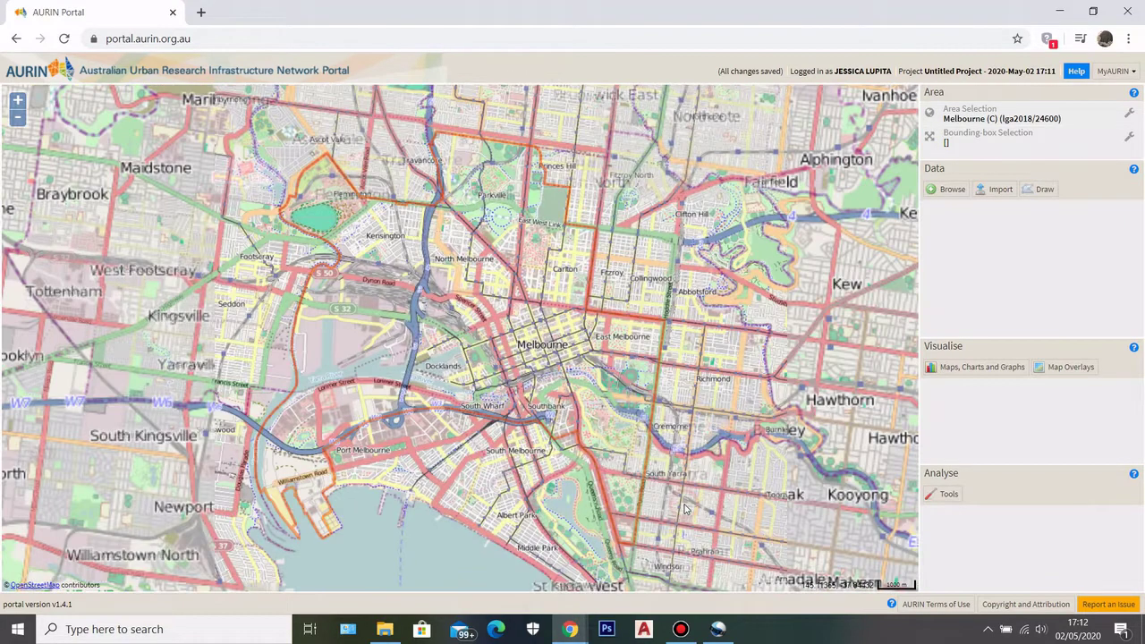
scroll(400, 328, up, 1)
scroll(428, 342, down, 1)
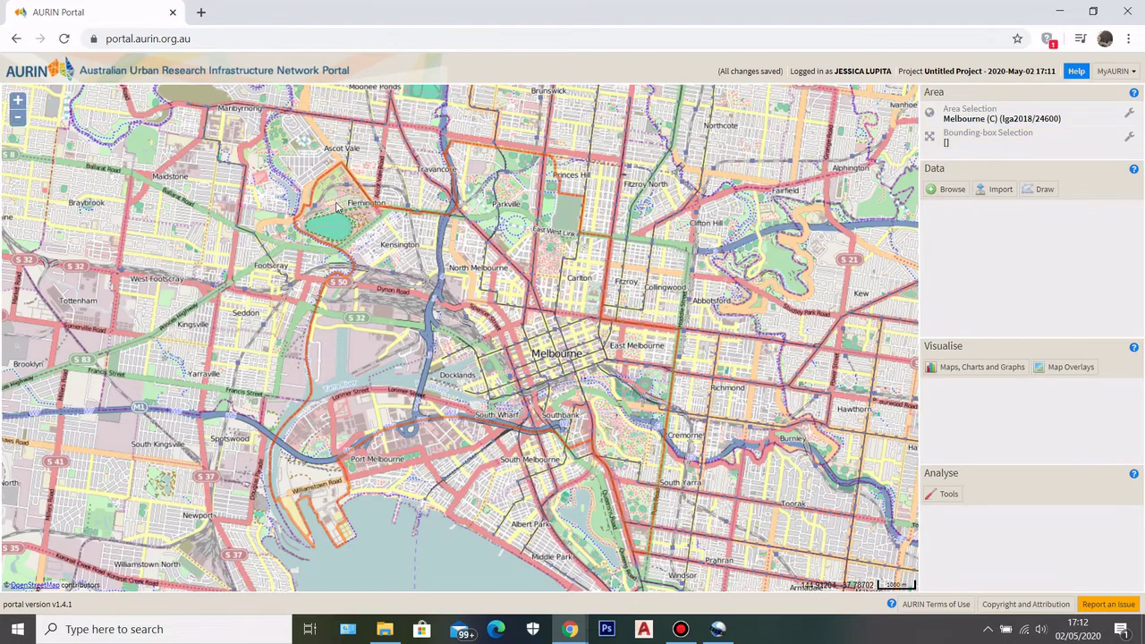
scroll(339, 208, up, 2)
scroll(359, 155, down, 2)
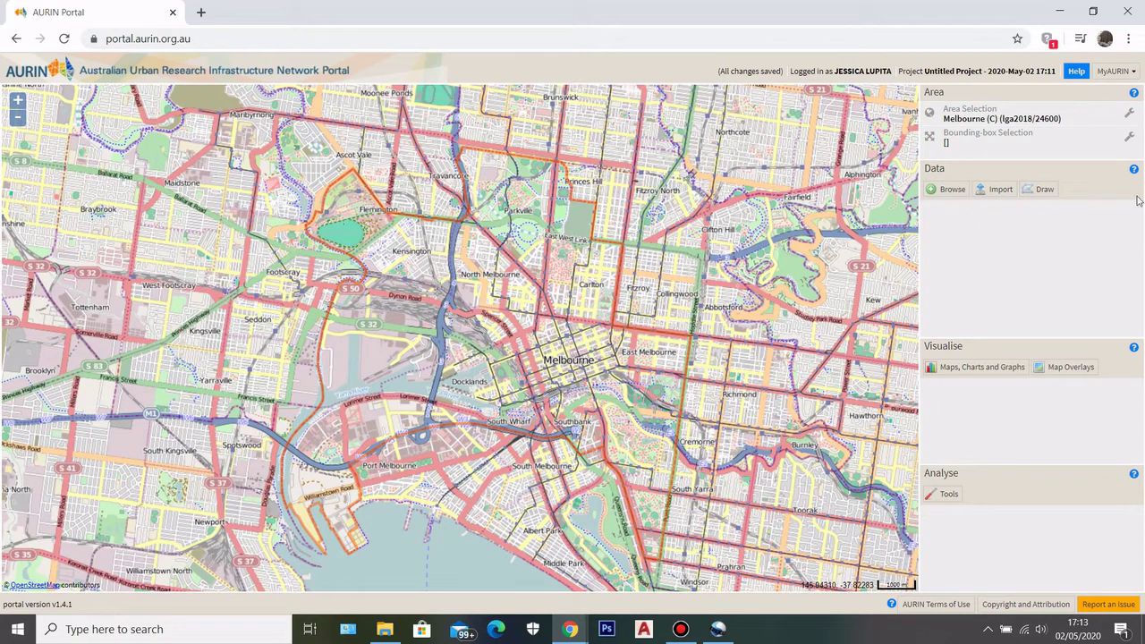
Change the base map to Stamen - Terrain and close the basemap selection.
click(1127, 73)
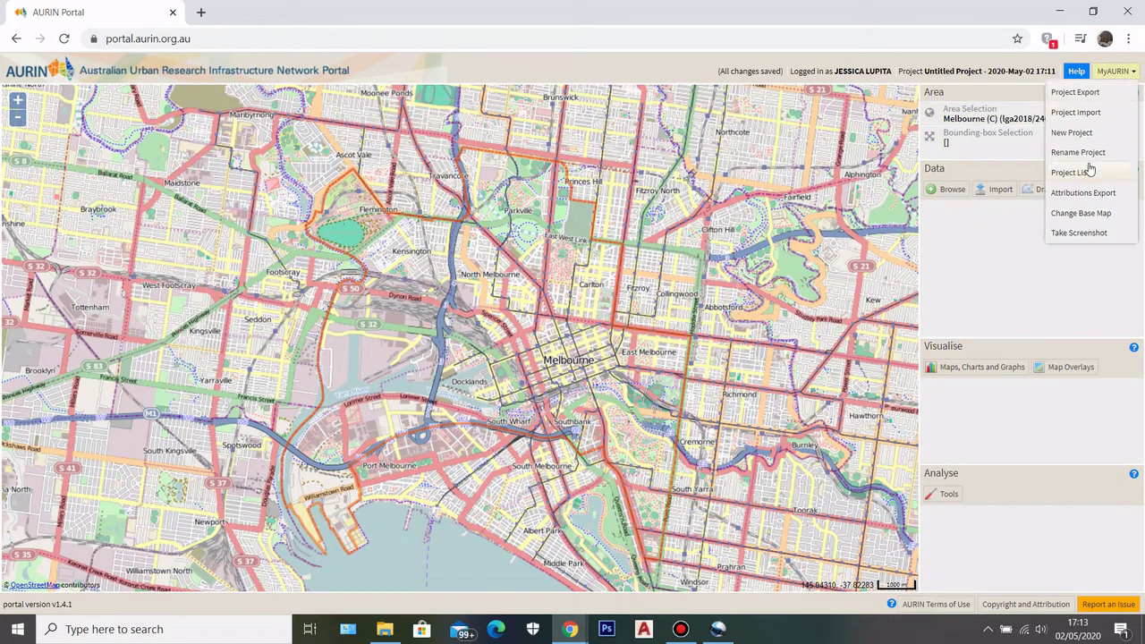
click(1100, 217)
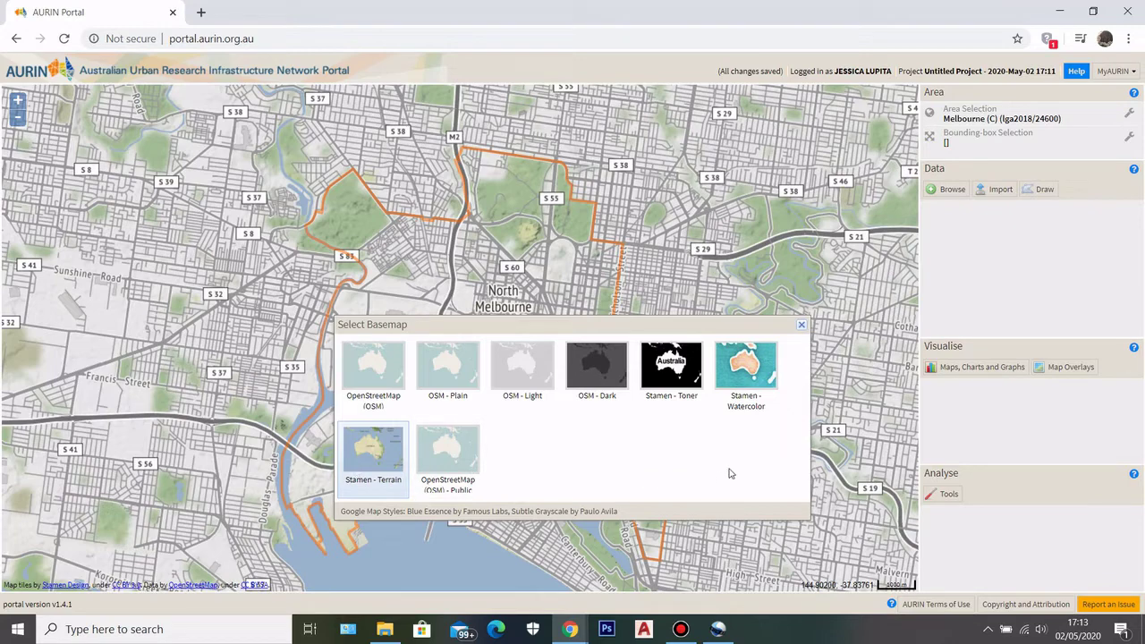
click(800, 325)
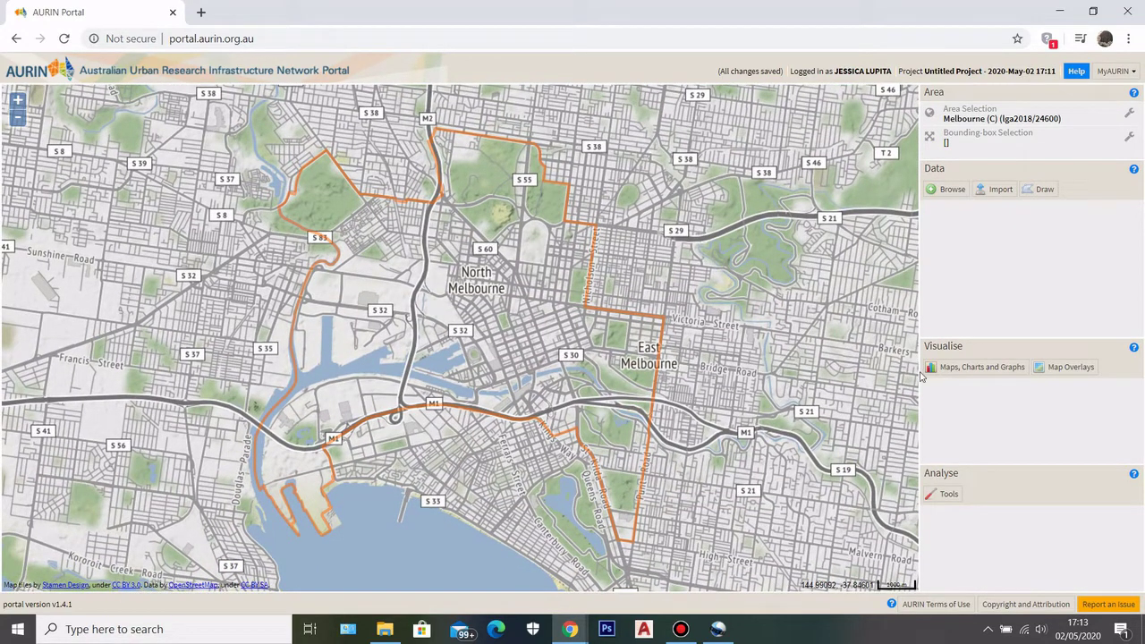
Browse the available data for the Melbourne study area and search with the keywords "psma street network".
drag(831, 300, 835, 319)
click(948, 189)
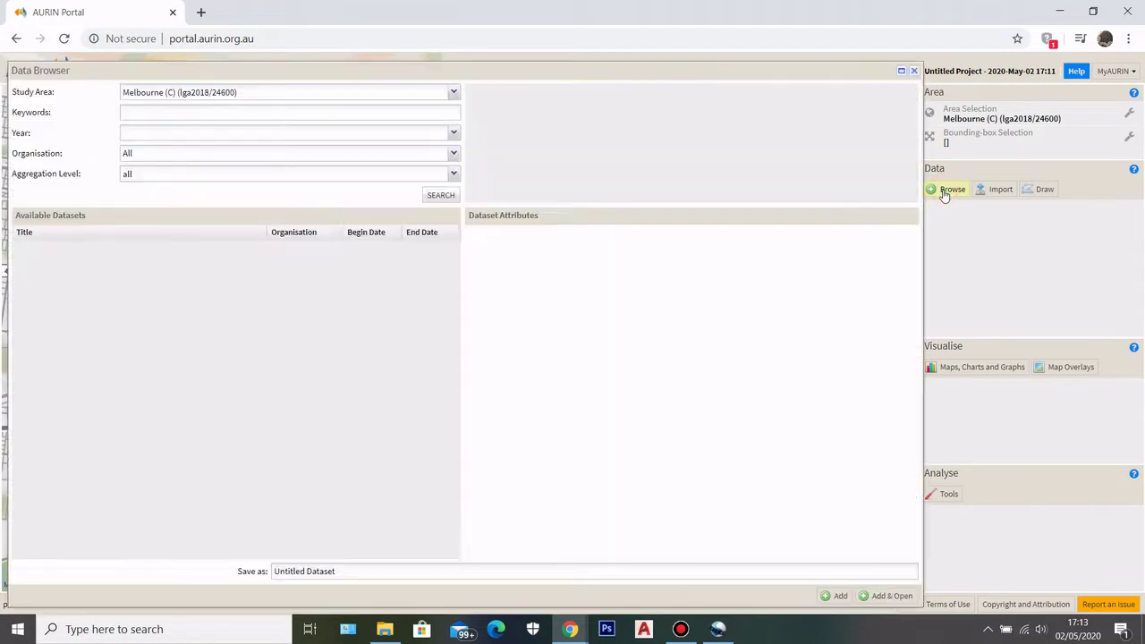
click(239, 111)
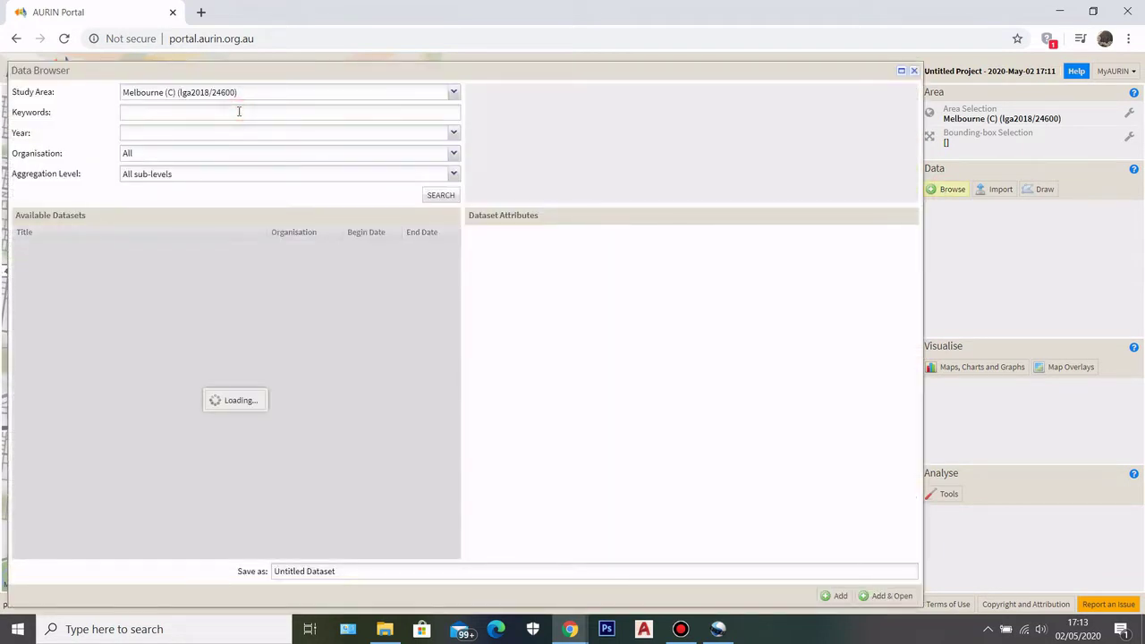
text(psma street network)
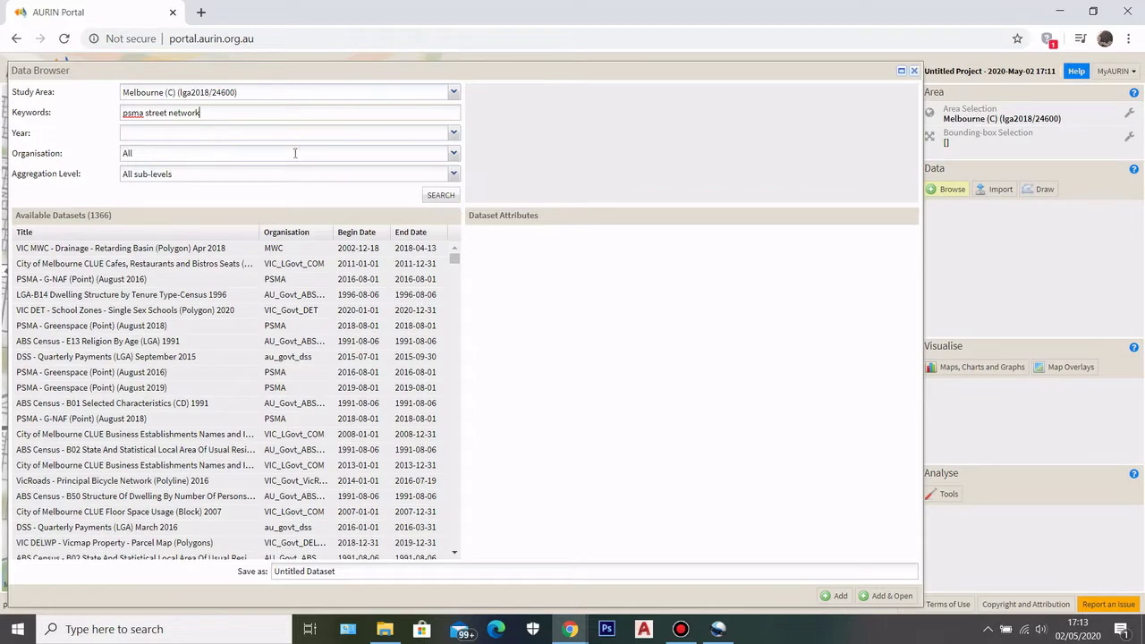
triple_click(222, 109)
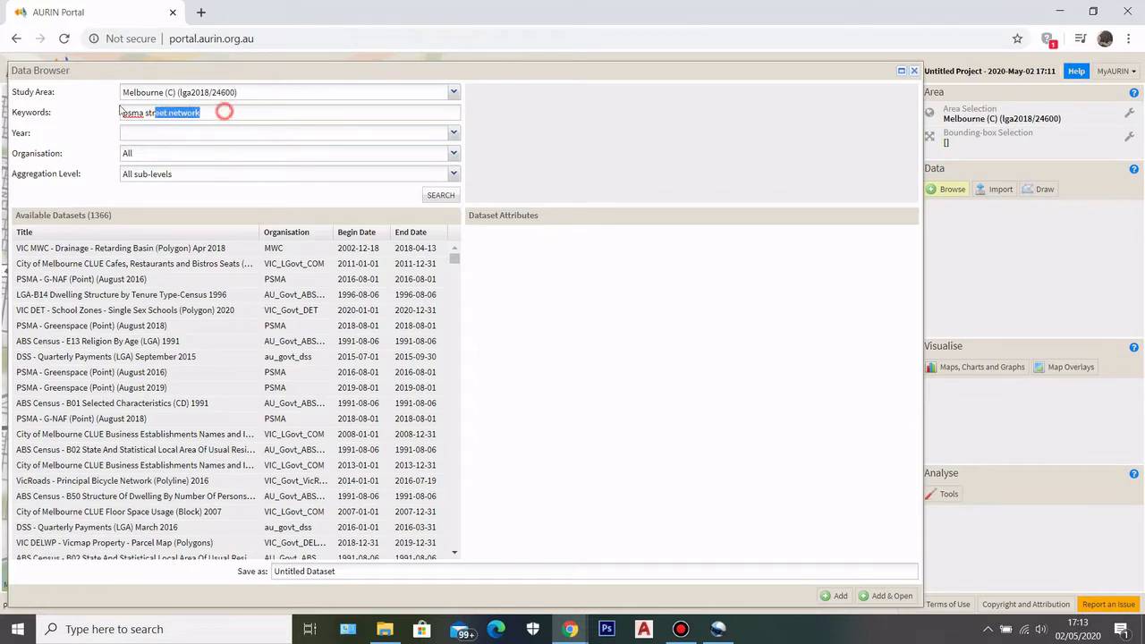
click(441, 195)
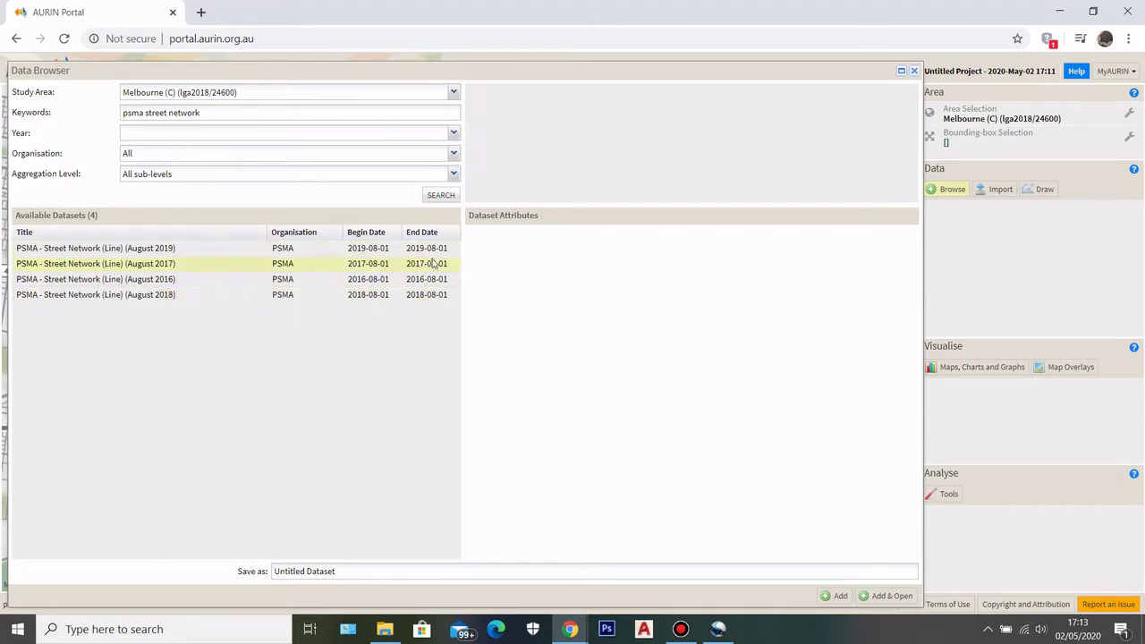
Choose the PSMA - Street Network (Line) (August 2016) dataset and include its Full Street Name, Height Limit and Jurisdiction ID attributes.
drag(354, 84, 384, 76)
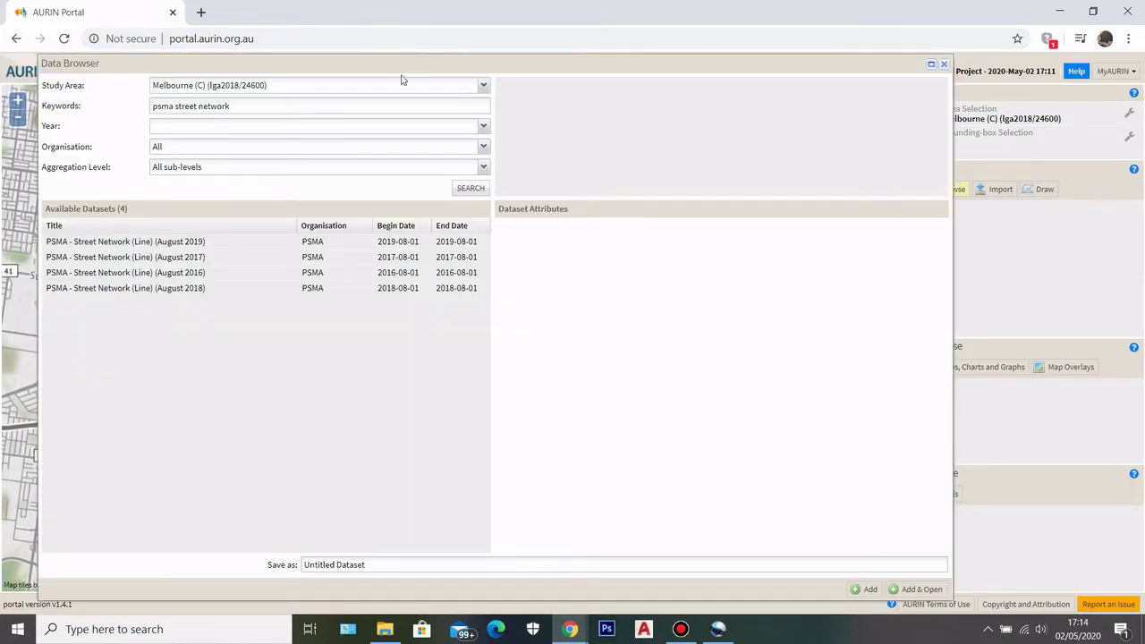
click(159, 273)
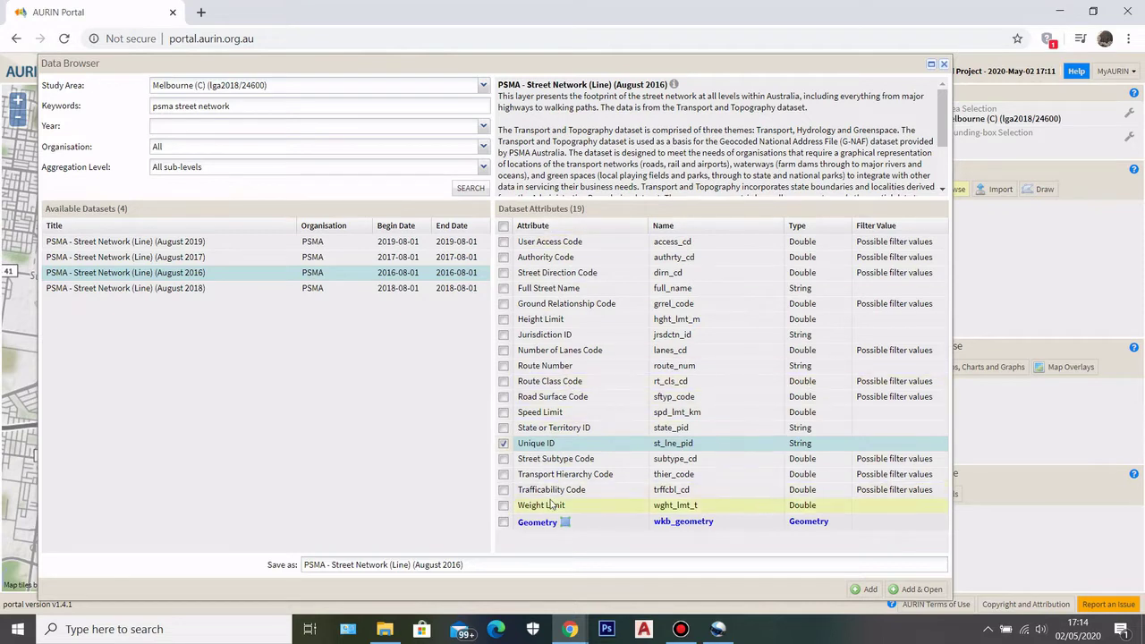
click(503, 290)
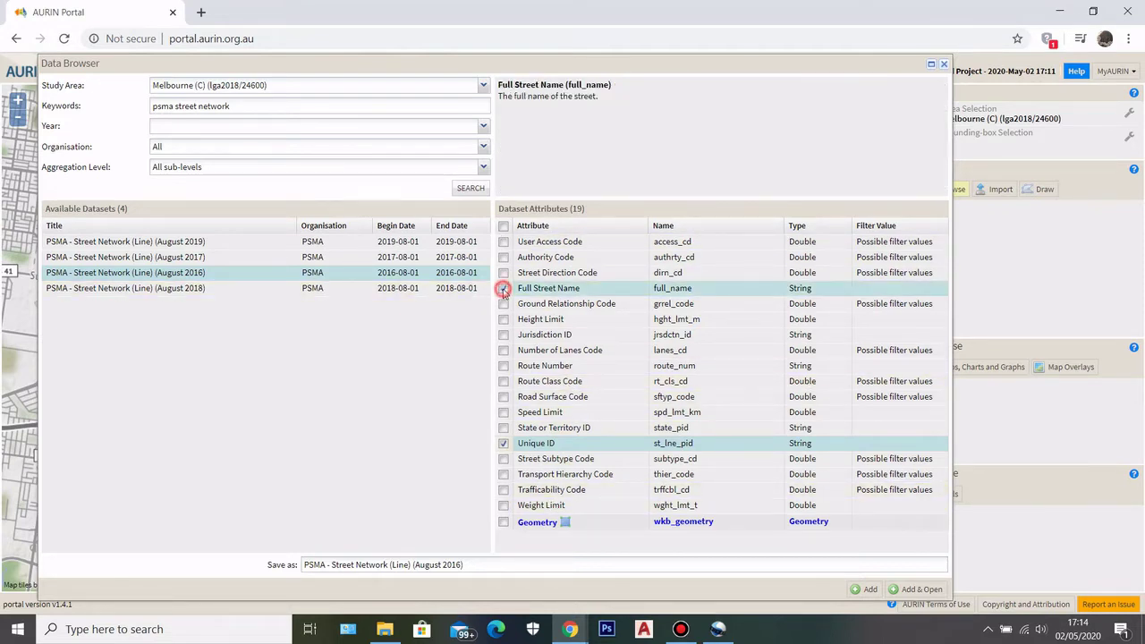
click(502, 320)
click(502, 336)
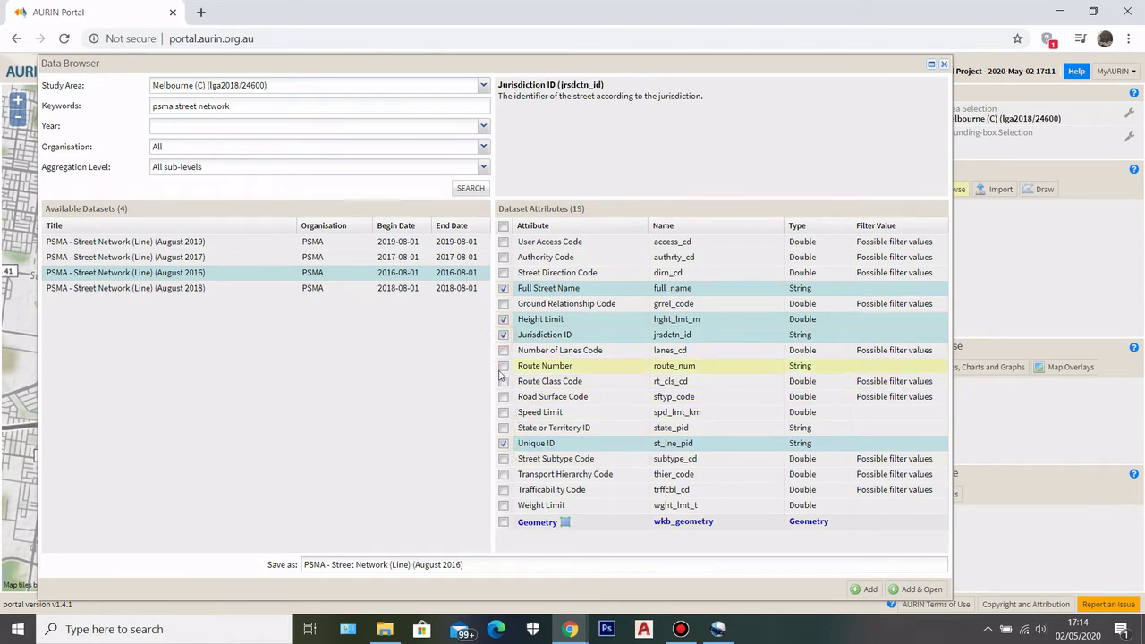
Include the Route Number, Speed Limit, State or Territory ID, Weight Limit and Geometry attributes of the street network dataset.
click(503, 366)
click(504, 412)
click(503, 428)
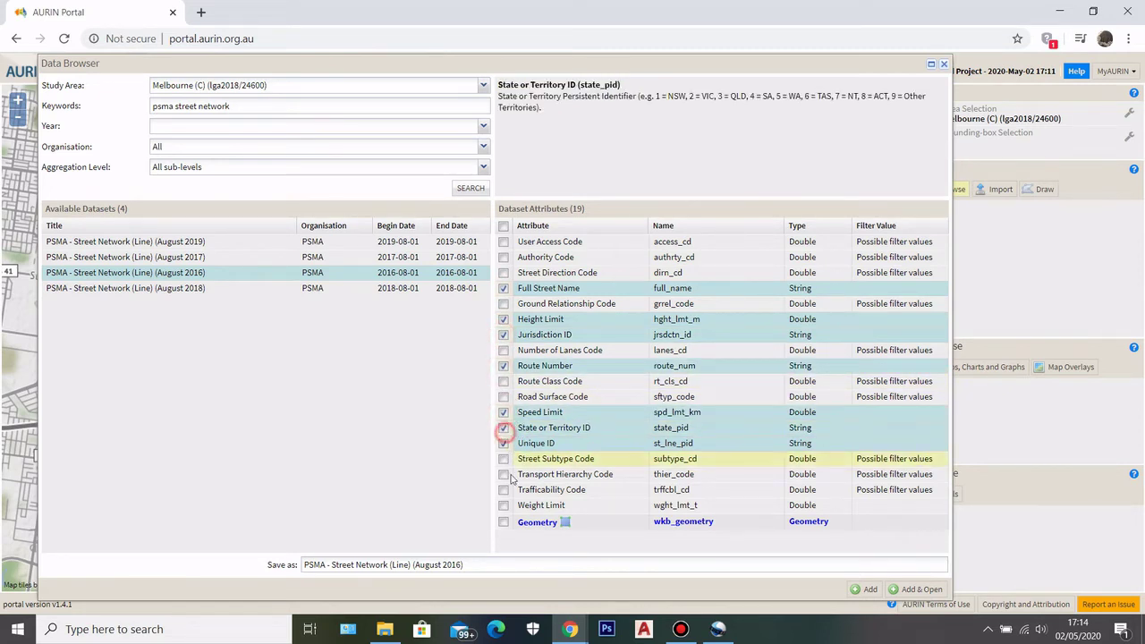
click(503, 505)
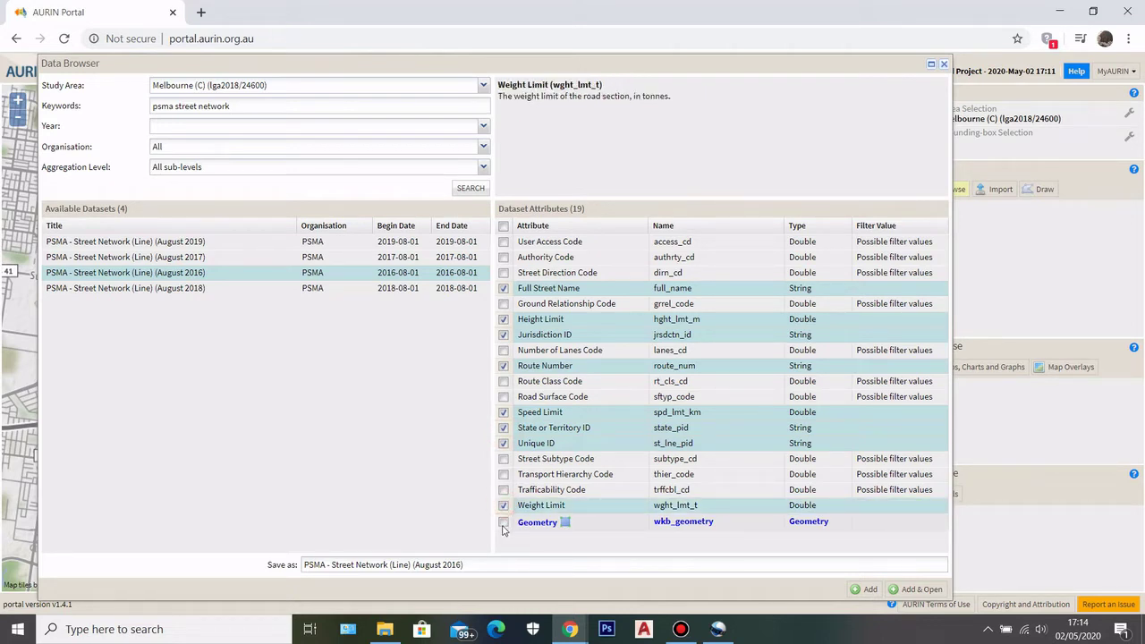
click(503, 523)
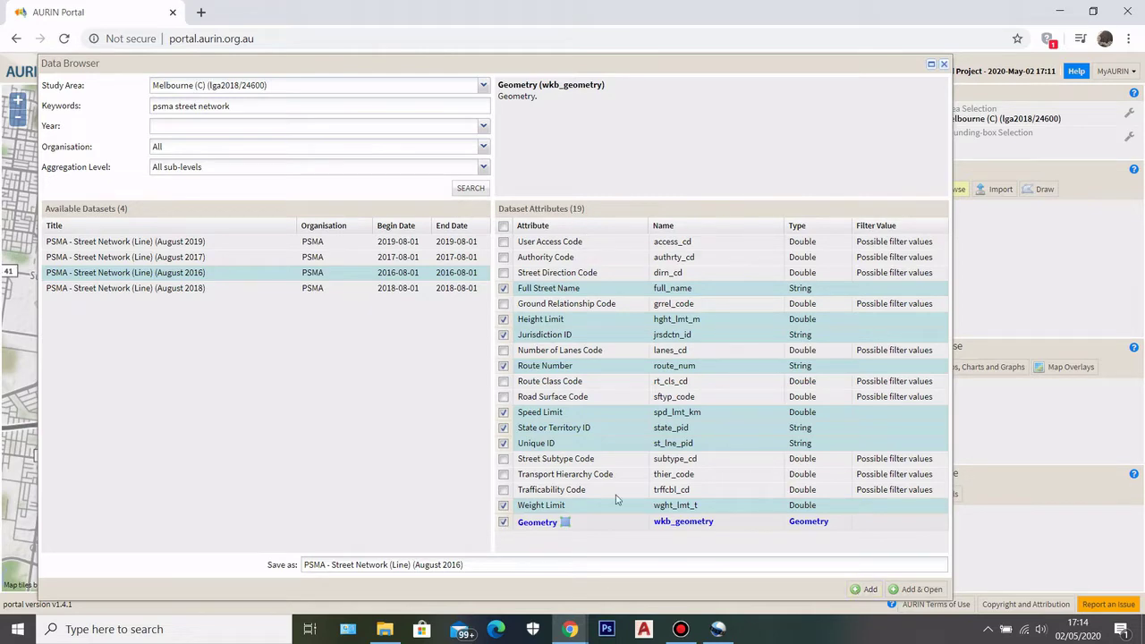
Add the street network dataset to the project, accept the PSMA licence agreement and close the data browser.
click(864, 589)
scroll(557, 214, down, 5)
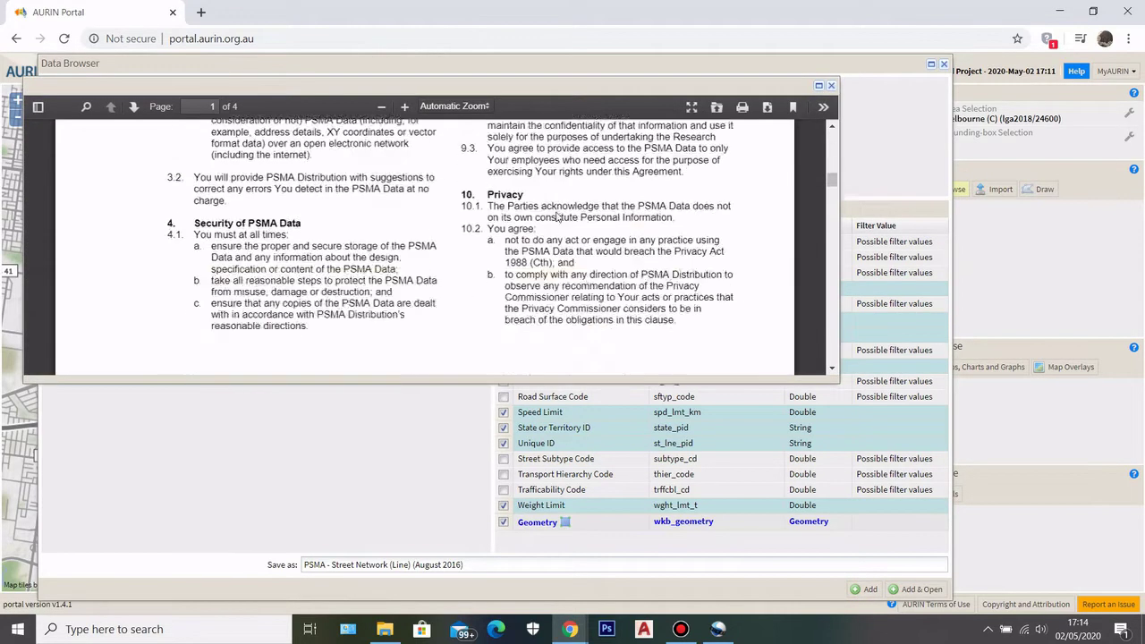
scroll(557, 215, up, 5)
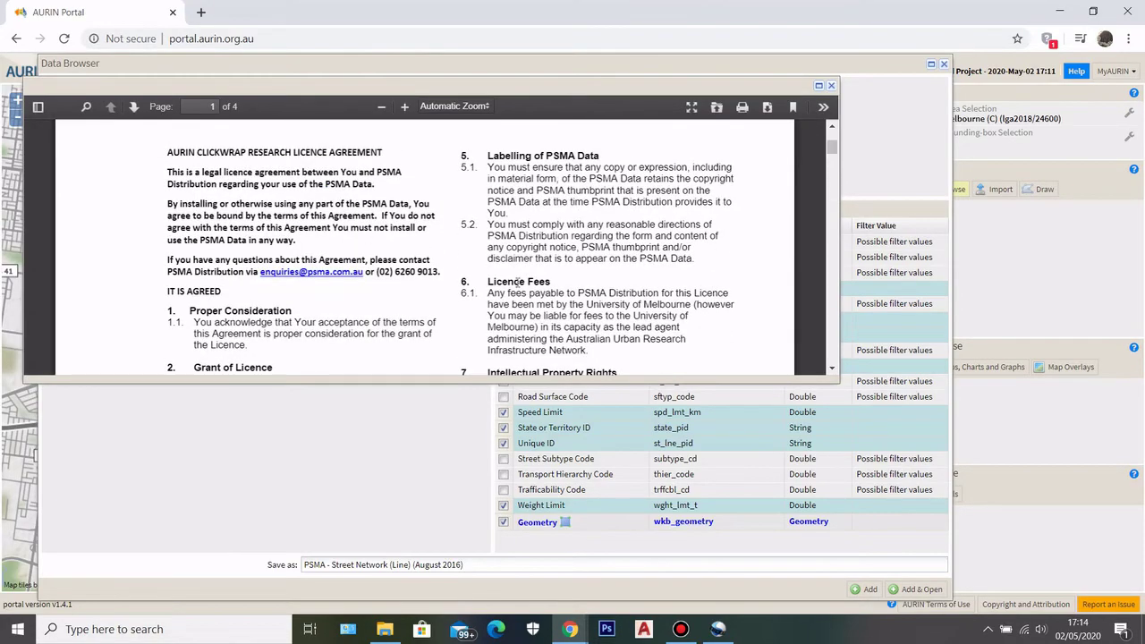
scroll(518, 282, down, 20)
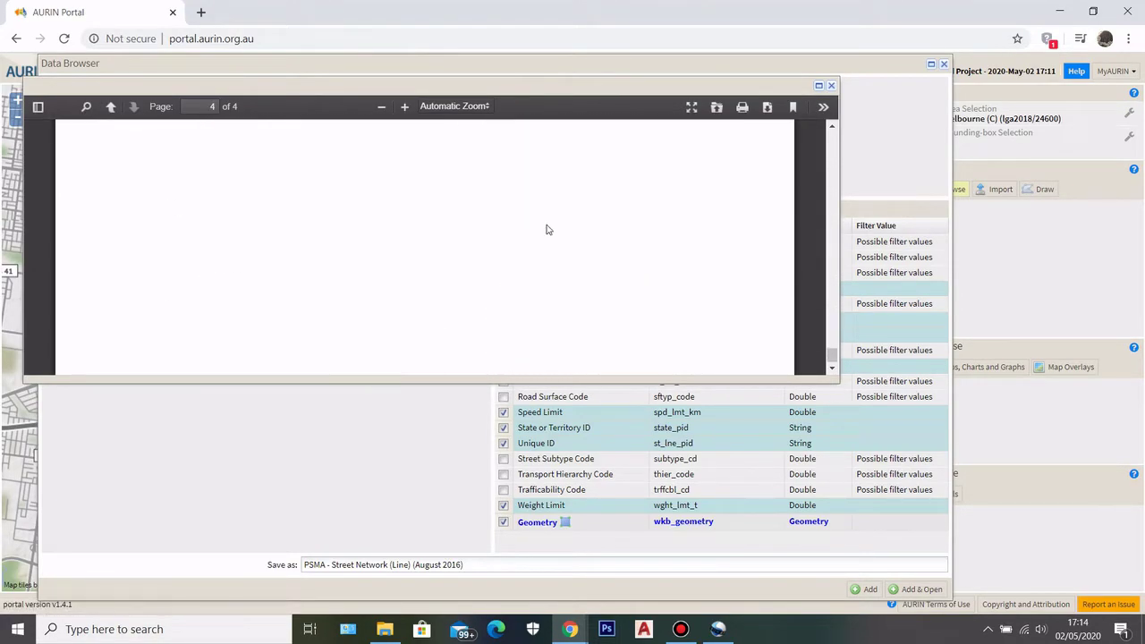
scroll(549, 269, down, 2)
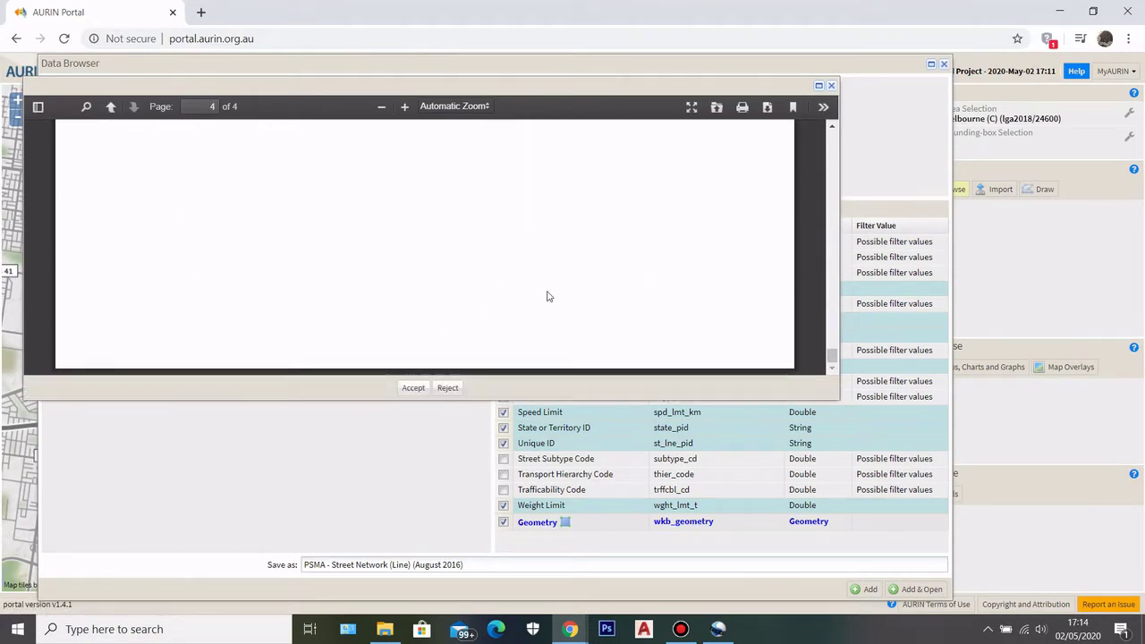
click(414, 387)
click(572, 366)
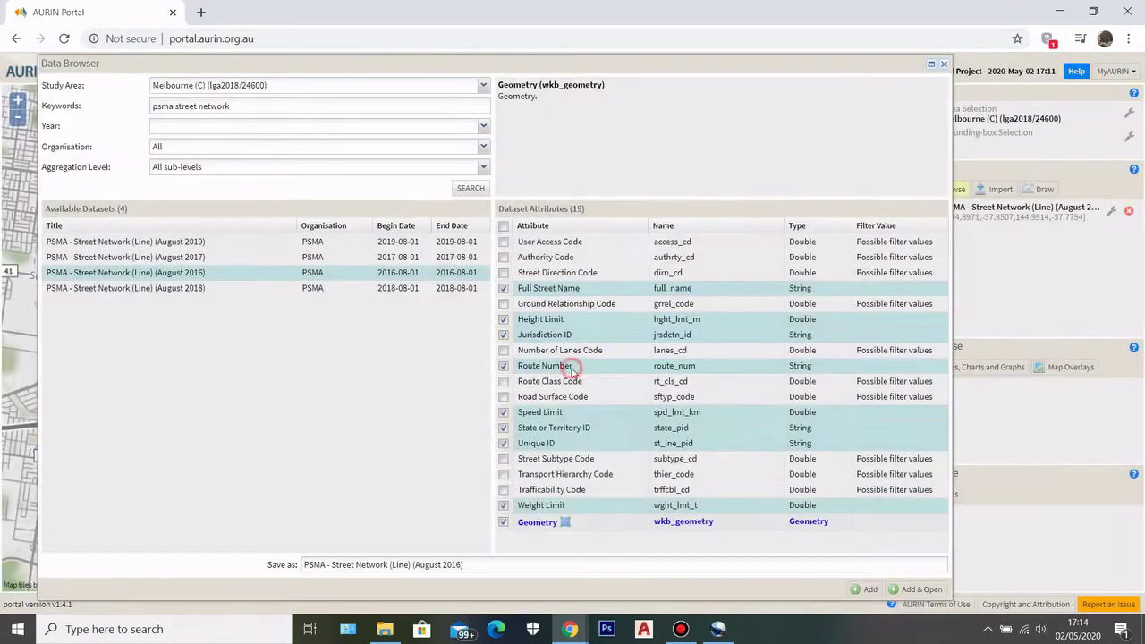
click(943, 65)
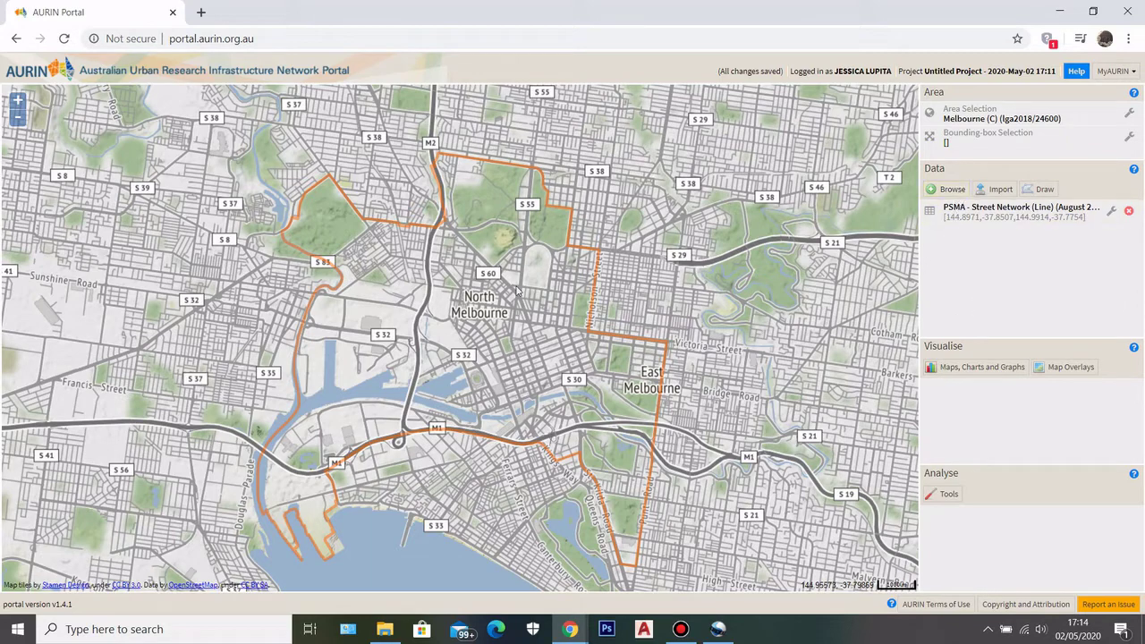
Start drawing point features and place a point on King Street beside Flagstaff Gardens, just north of La Trobe Street.
scroll(484, 296, up, 1)
drag(477, 376, 507, 326)
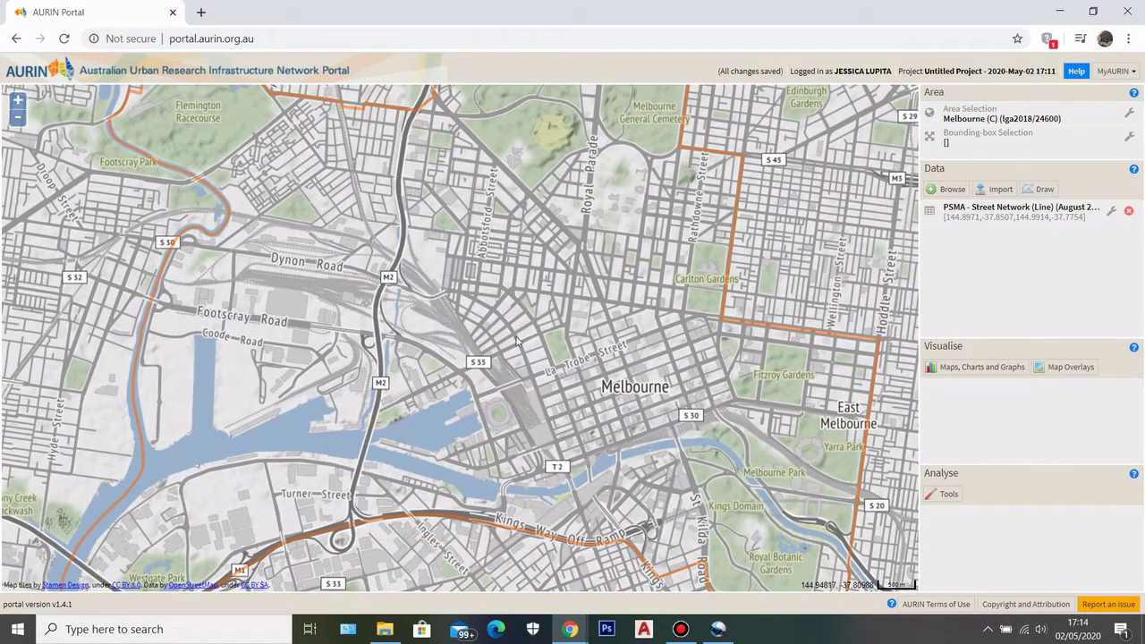
click(1043, 190)
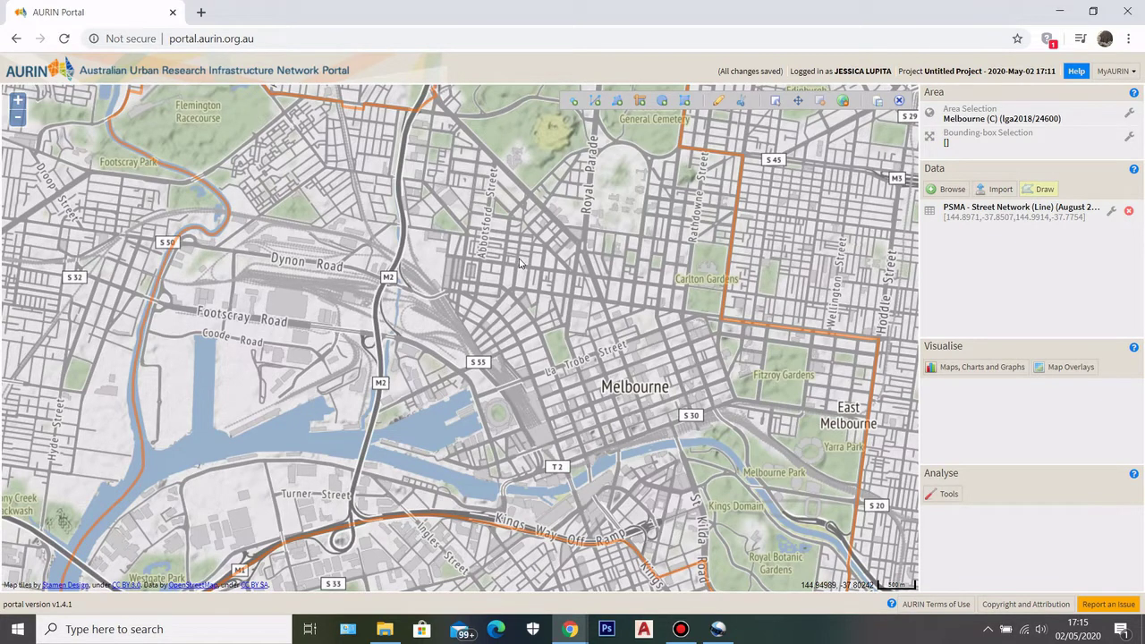
click(575, 107)
scroll(541, 378, up, 1)
scroll(541, 378, down, 1)
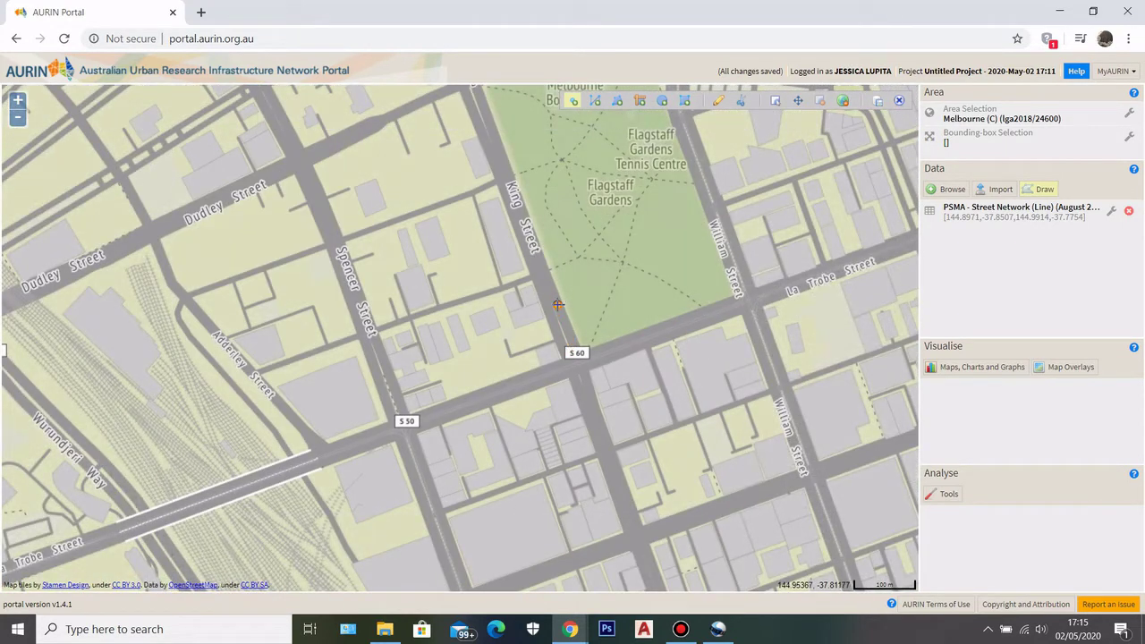
click(557, 306)
Place a point on Rathdowne Street at the western edge of Carlton Gardens.
scroll(536, 340, down, 3)
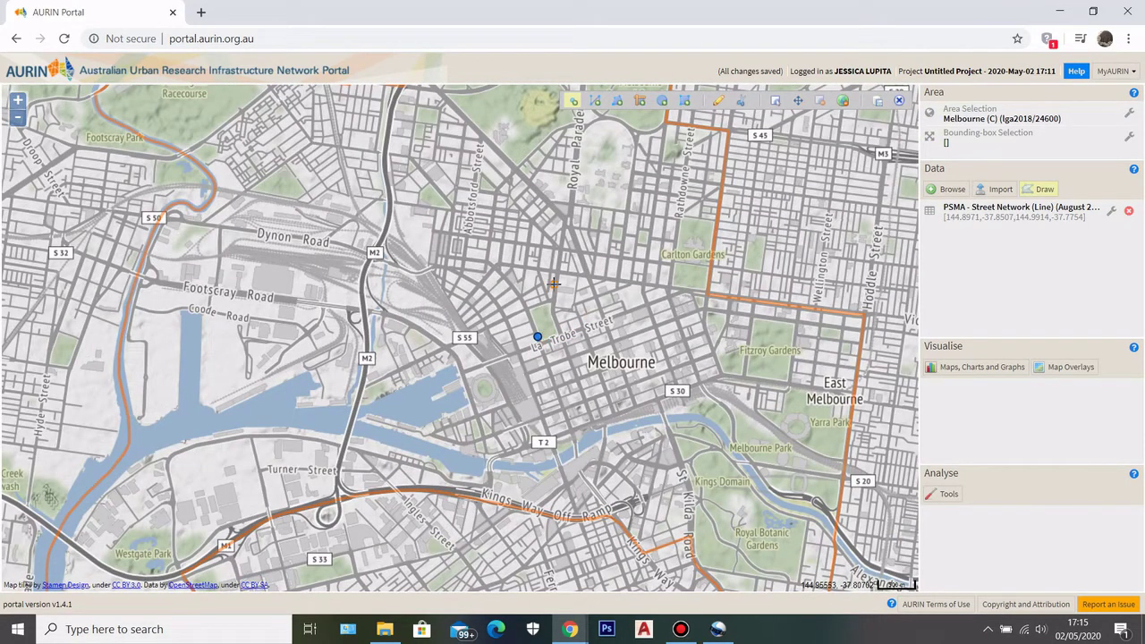
drag(555, 271, 556, 352)
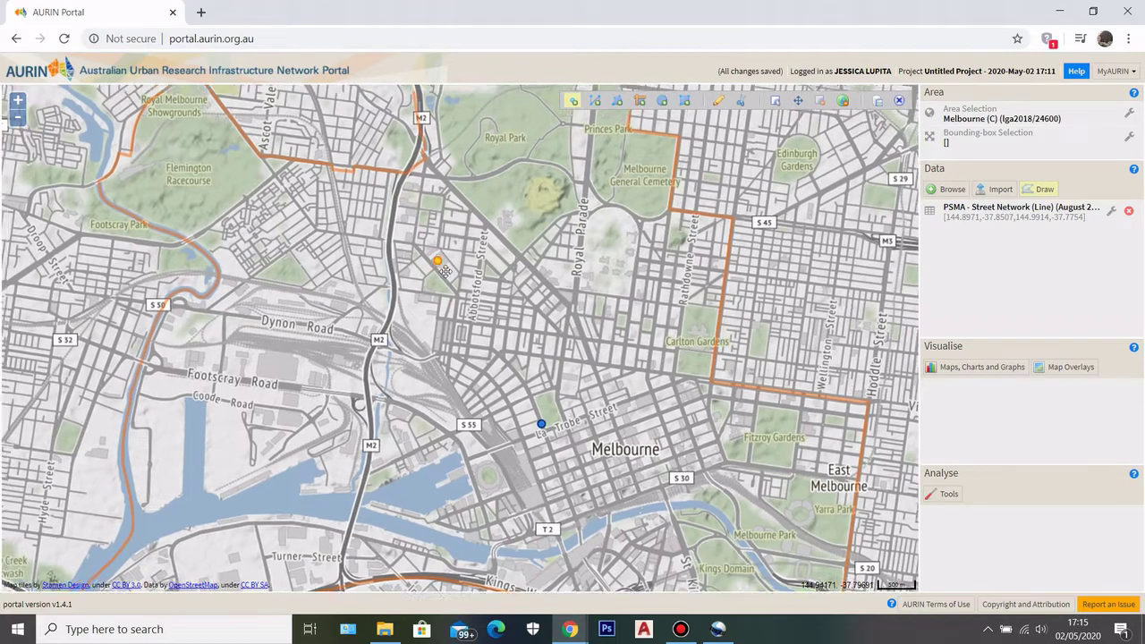
drag(439, 260, 455, 278)
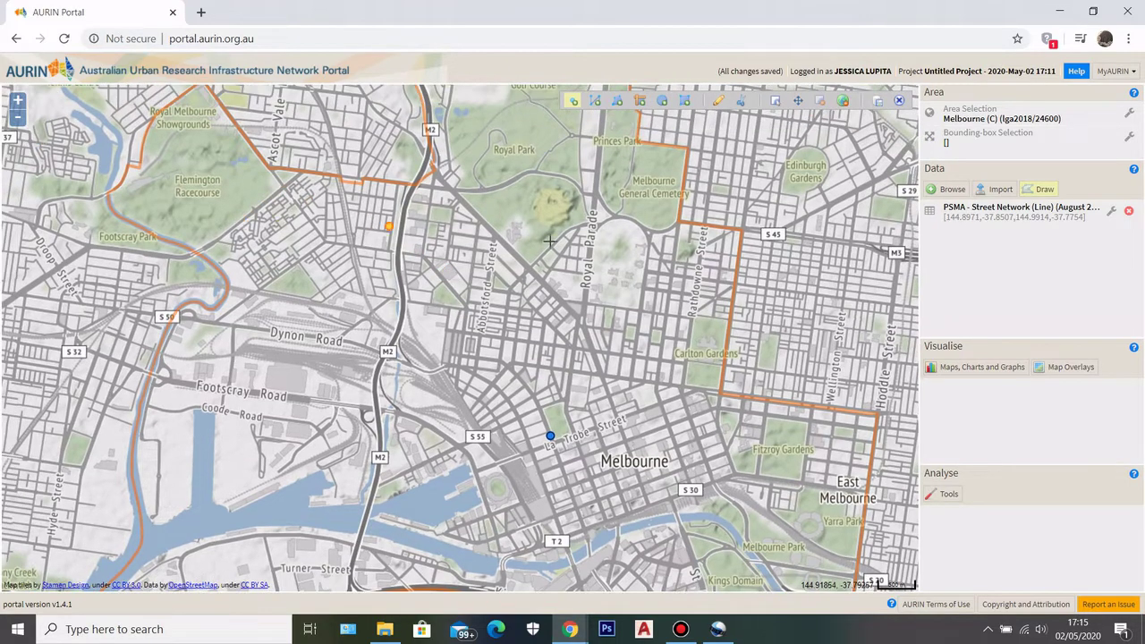
scroll(560, 406, up, 2)
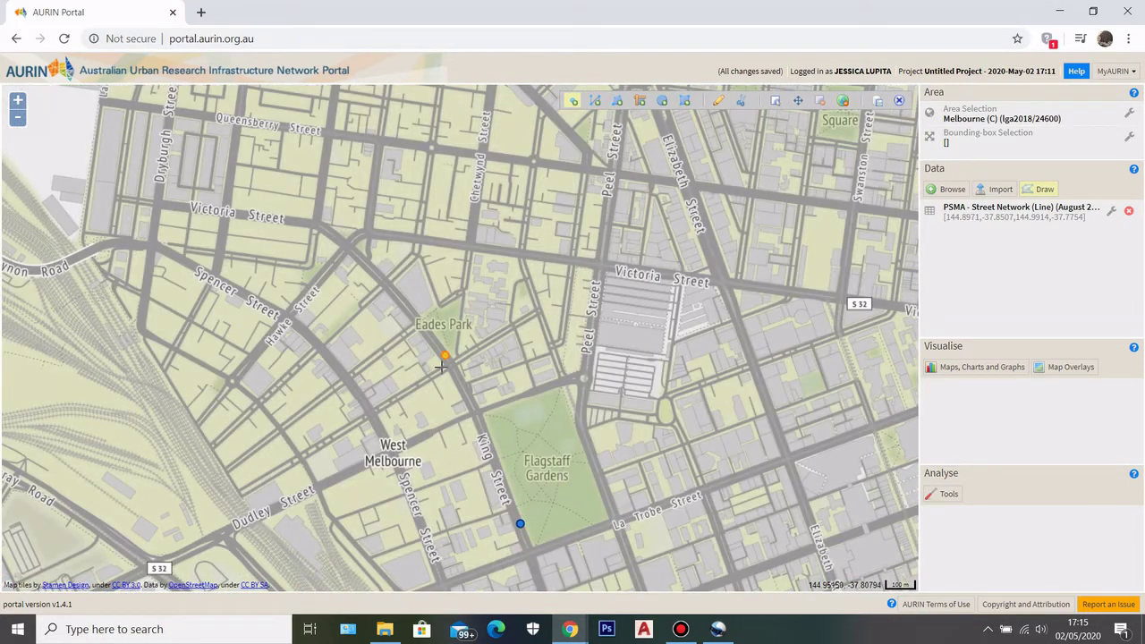
scroll(440, 365, down, 1)
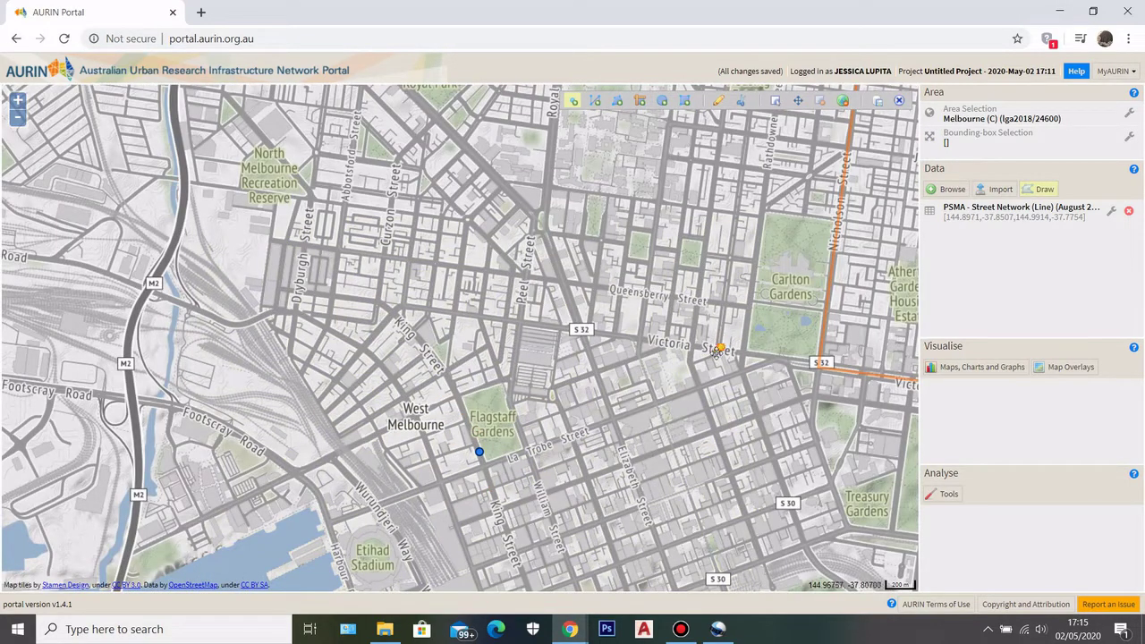
scroll(745, 306, up, 1)
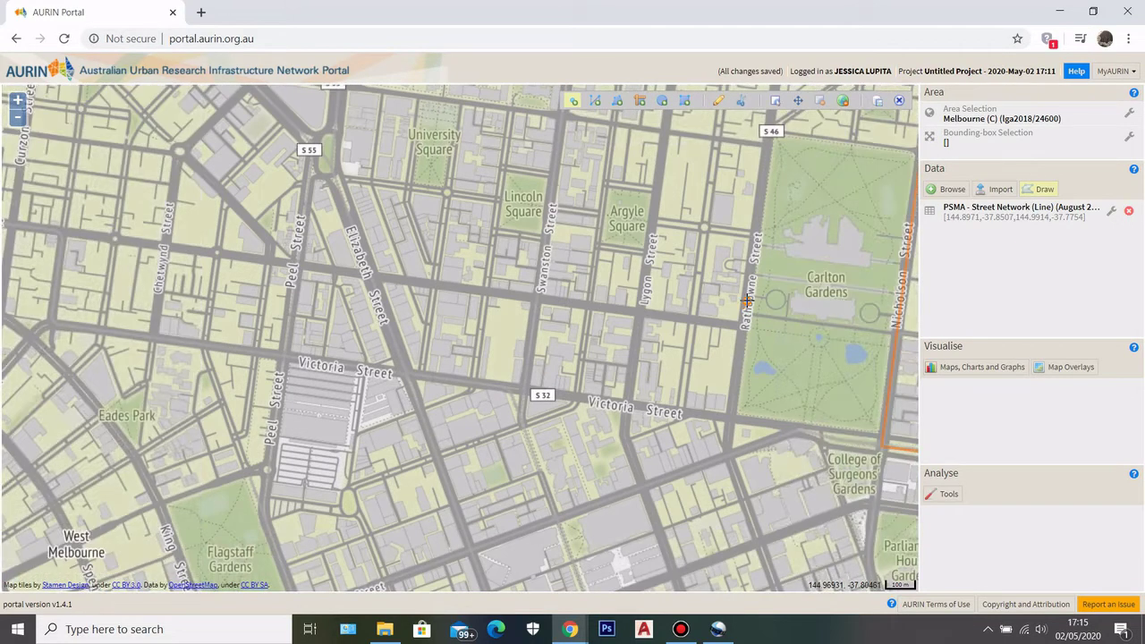
Place a point on Royal Parade, west of the university athletics track and cricket ground.
scroll(714, 367, down, 2)
drag(491, 123, 626, 239)
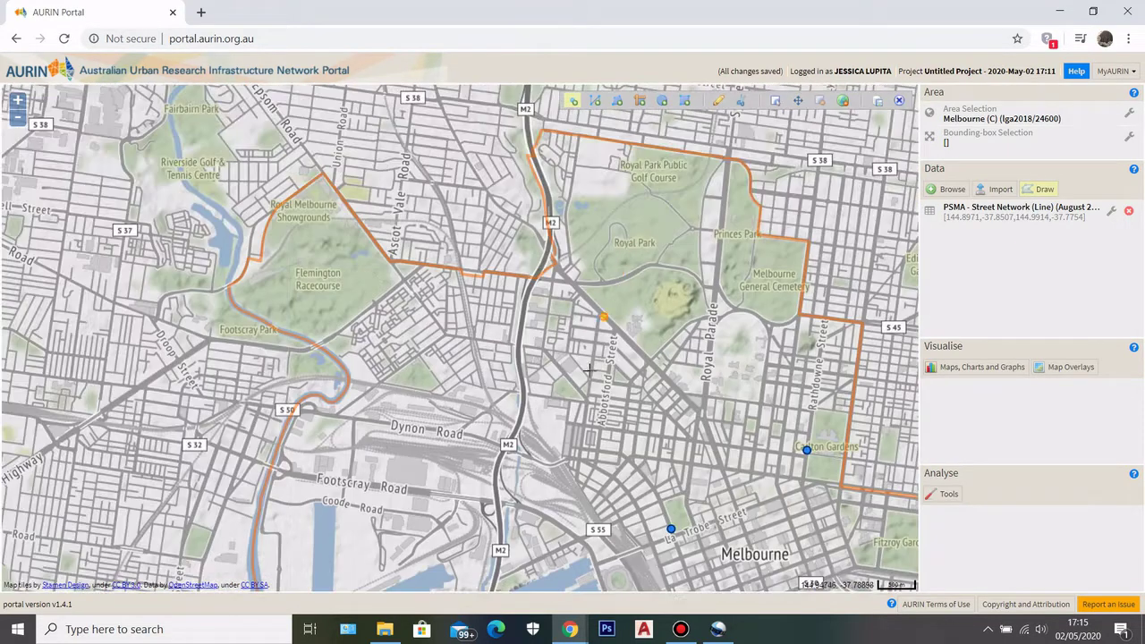
scroll(629, 439, up, 1)
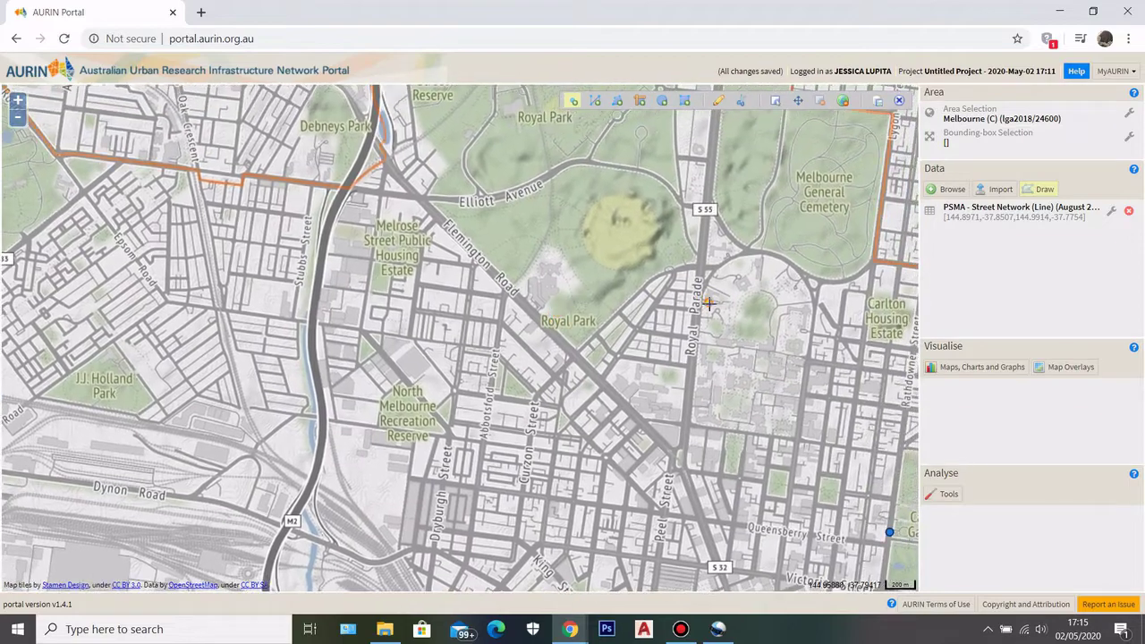
scroll(707, 304, up, 1)
click(687, 324)
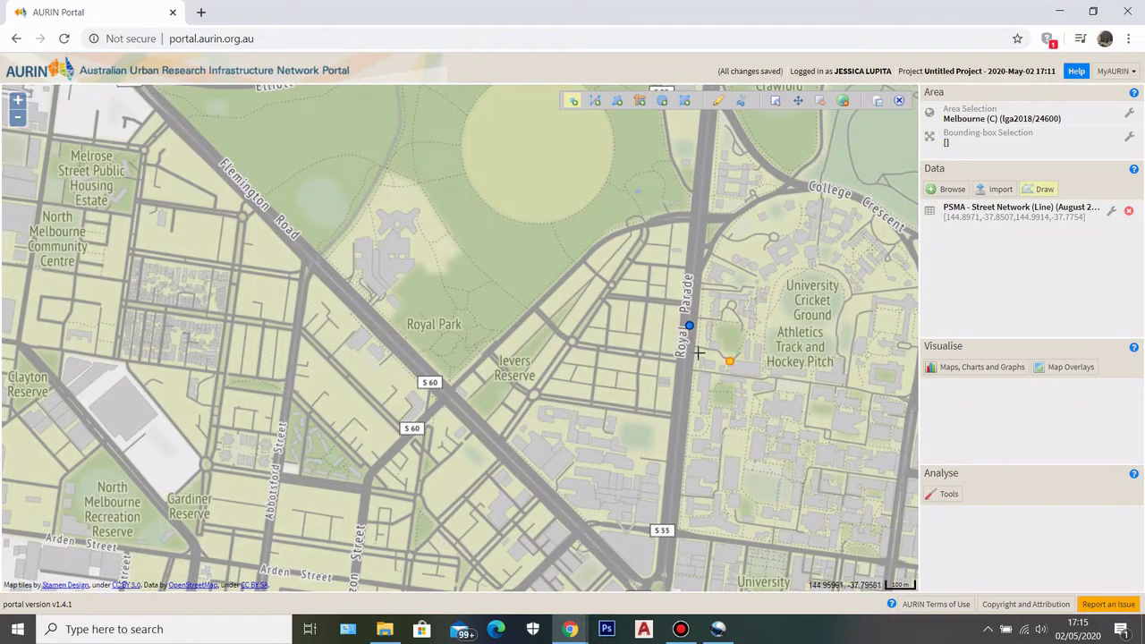
Place a point on Harbour Esplanade near La Trobe Street, northwest of Etihad Stadium.
scroll(626, 182, down, 2)
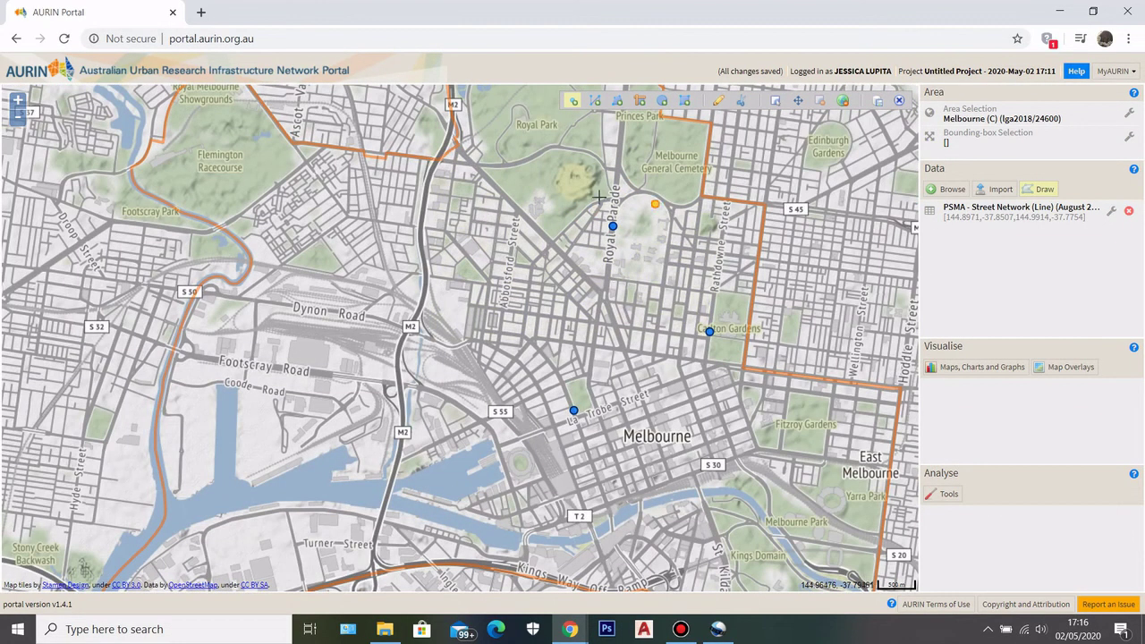
drag(327, 259, 363, 205)
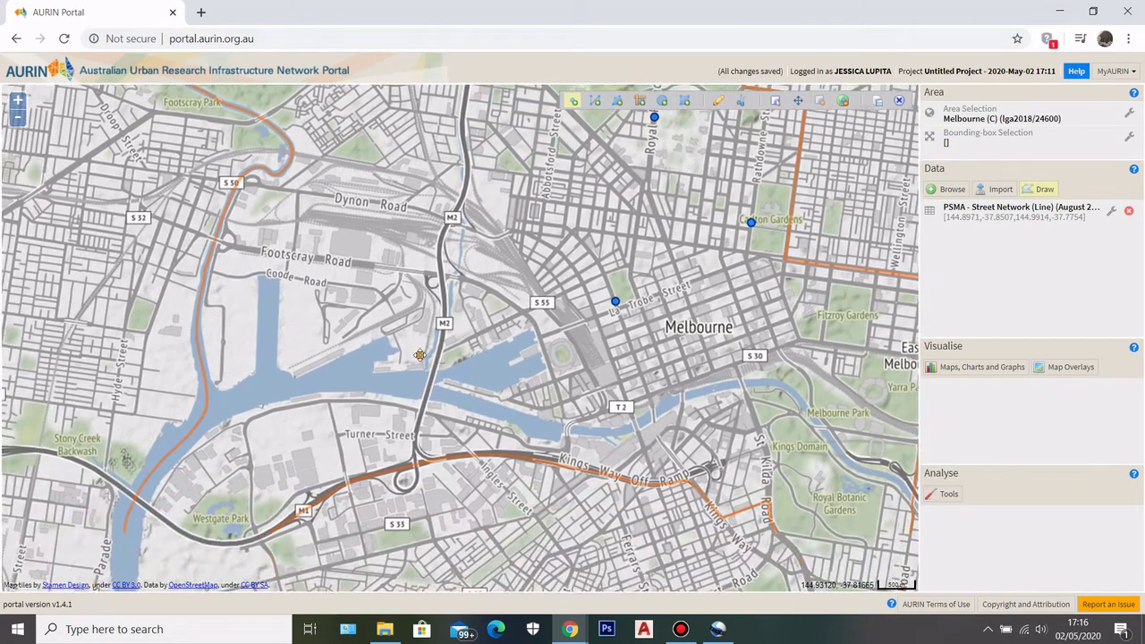
scroll(364, 238, up, 2)
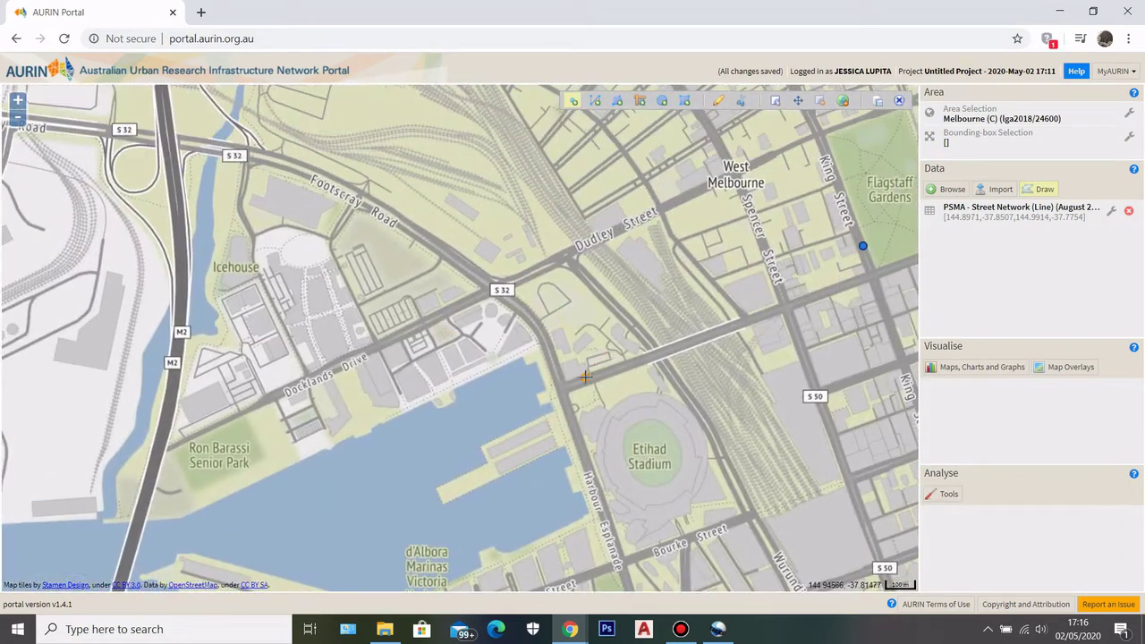
scroll(584, 377, up, 1)
click(528, 386)
Place a point on Collins Street at the northwestern corner of City Square.
scroll(389, 291, down, 3)
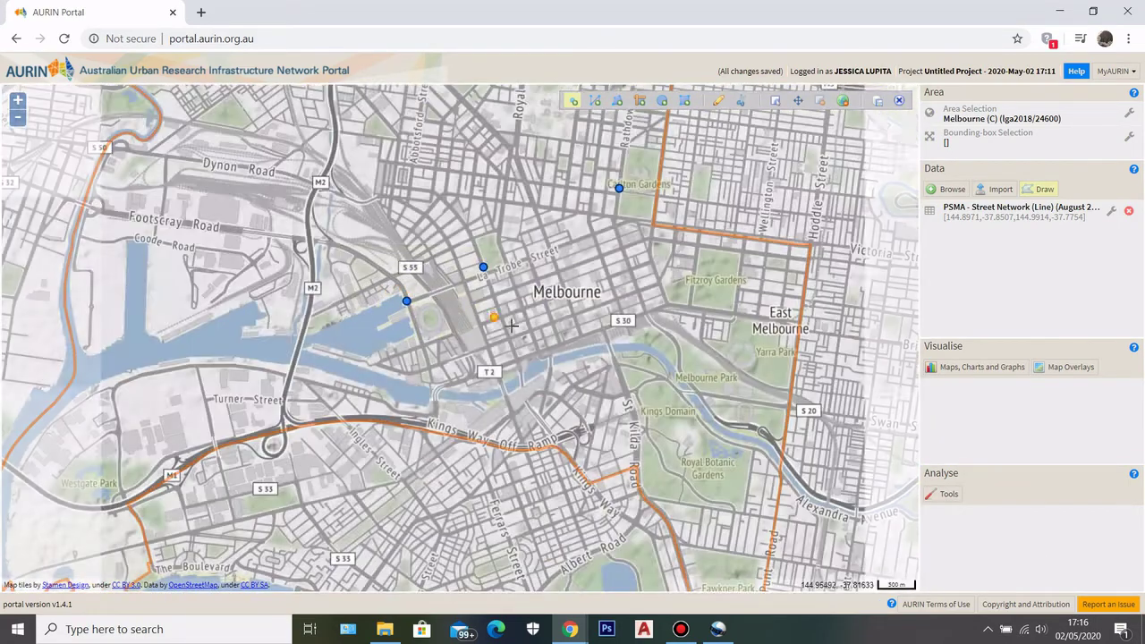
scroll(525, 396, up, 1)
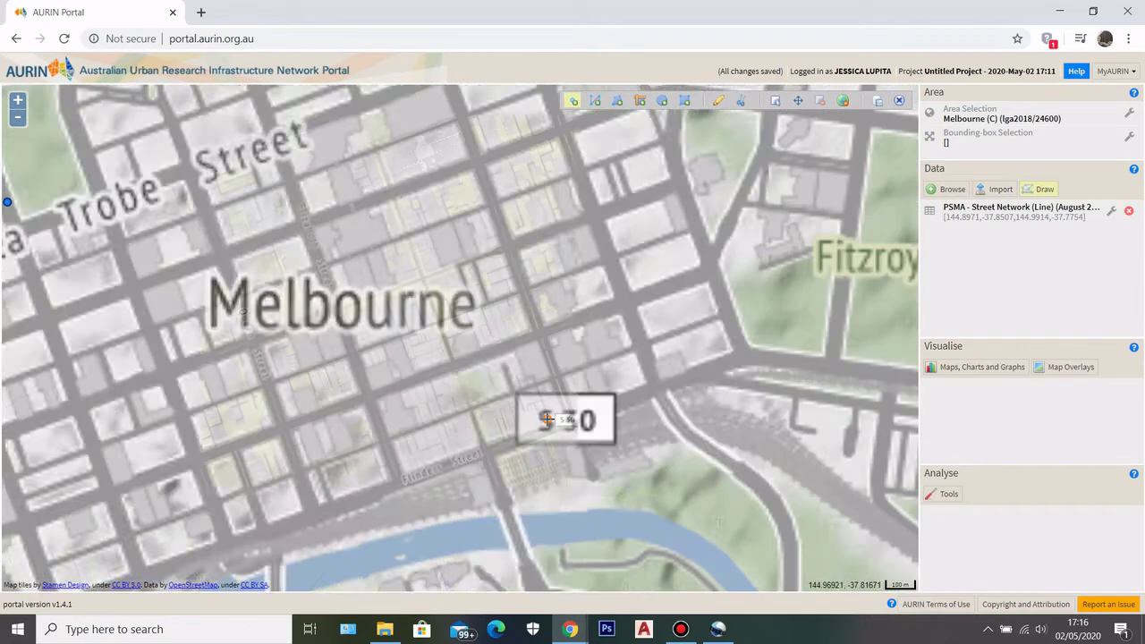
scroll(447, 353, up, 1)
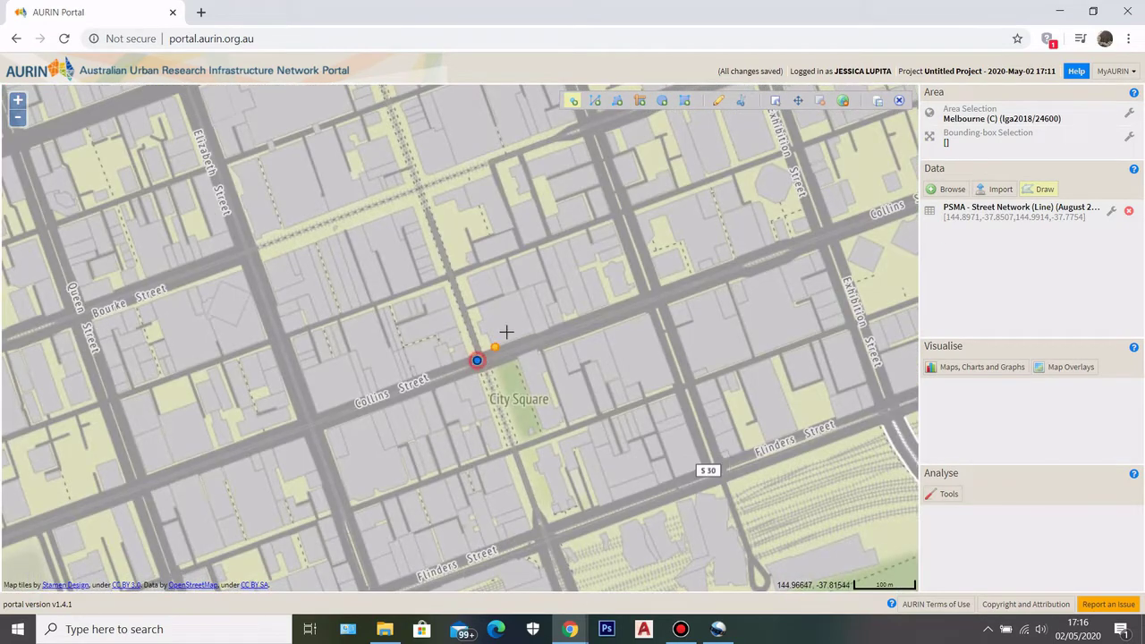
Place a point on St Kilda Road along the western side of Kings Domain.
scroll(506, 328, down, 2)
scroll(551, 418, up, 2)
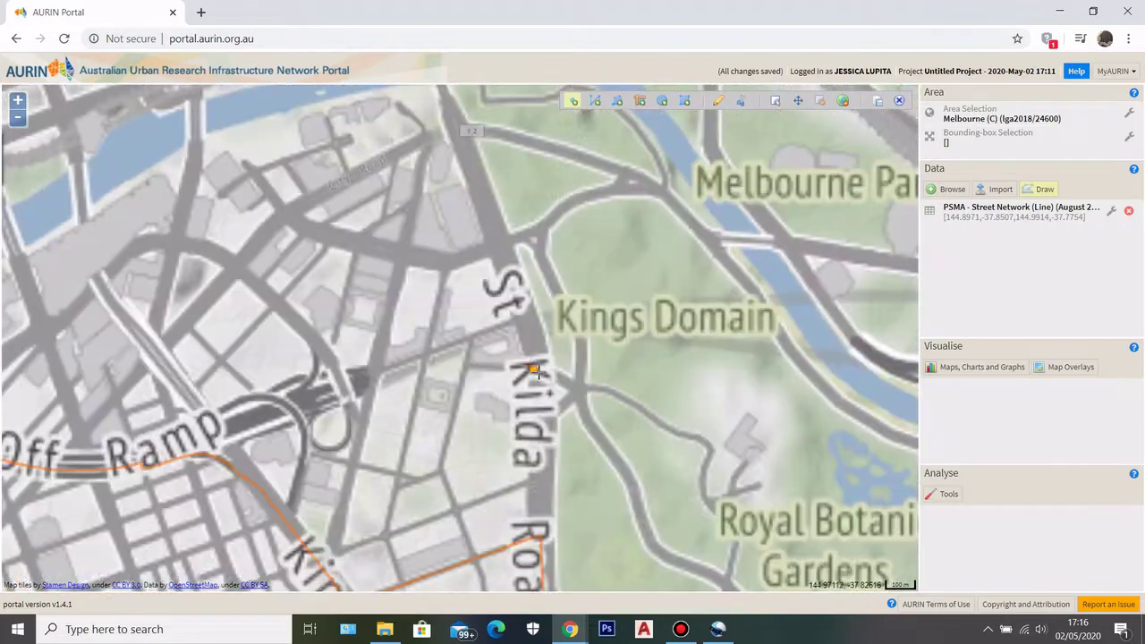
click(532, 332)
scroll(527, 402, down, 2)
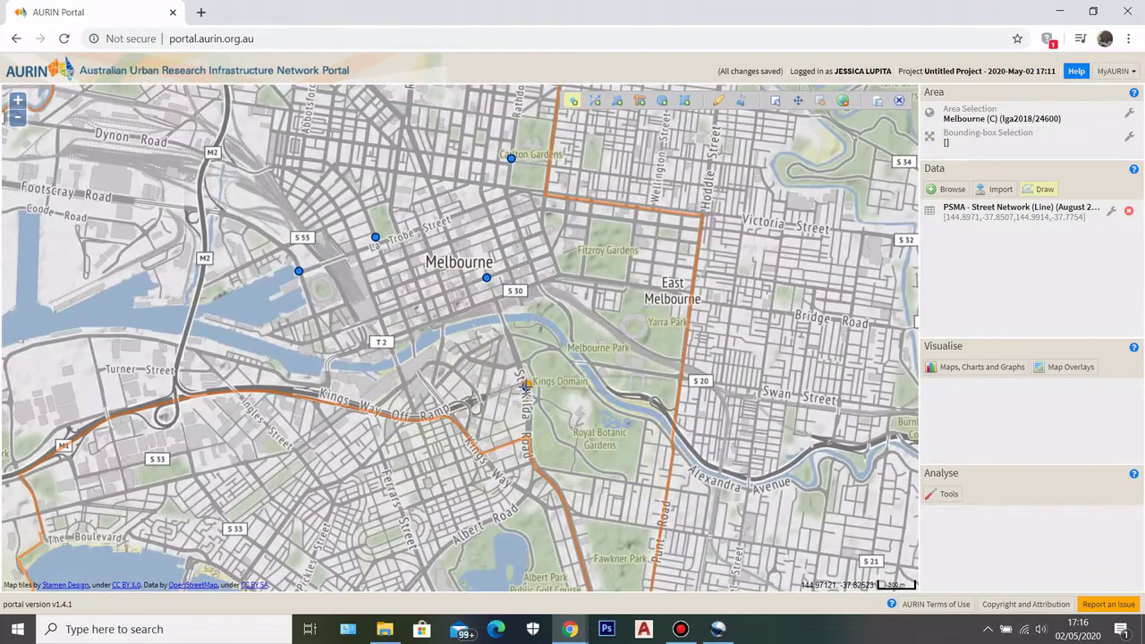
scroll(441, 510, down, 1)
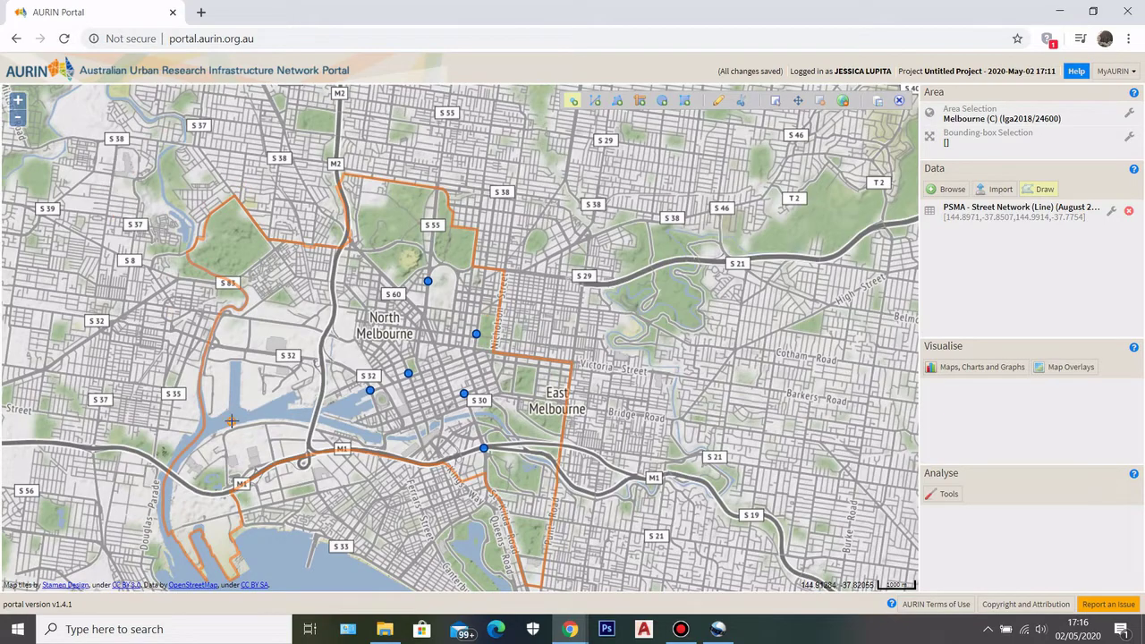
scroll(231, 420, up, 4)
scroll(309, 349, down, 4)
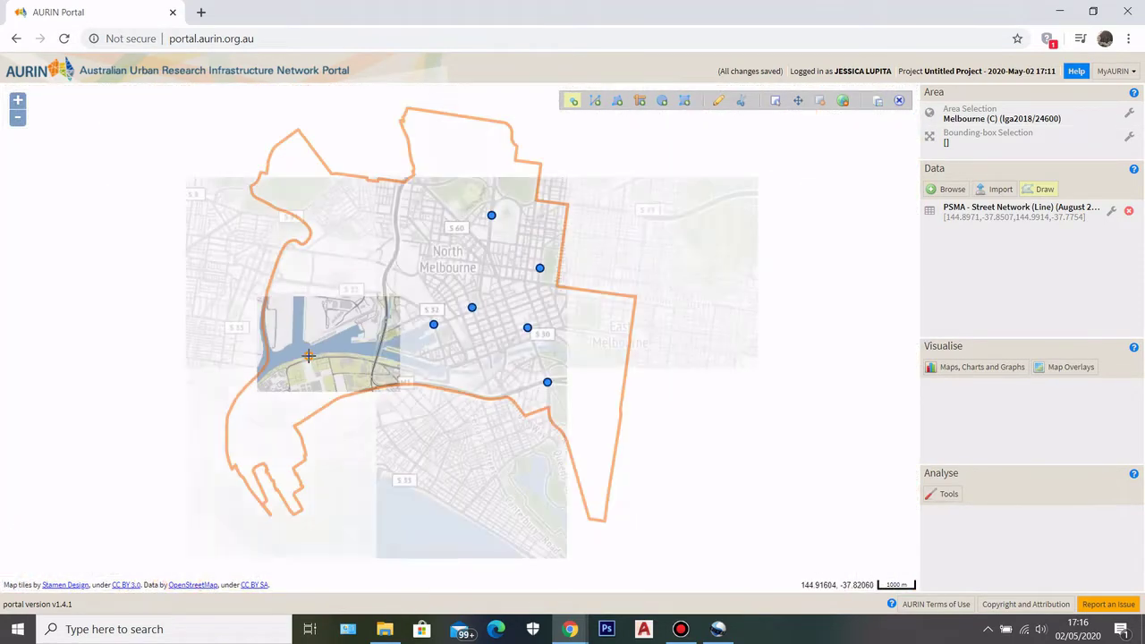
Place a point near Toorak Road at the northern edge of Fawkner Park, west of Punt Road.
scroll(439, 331, up, 2)
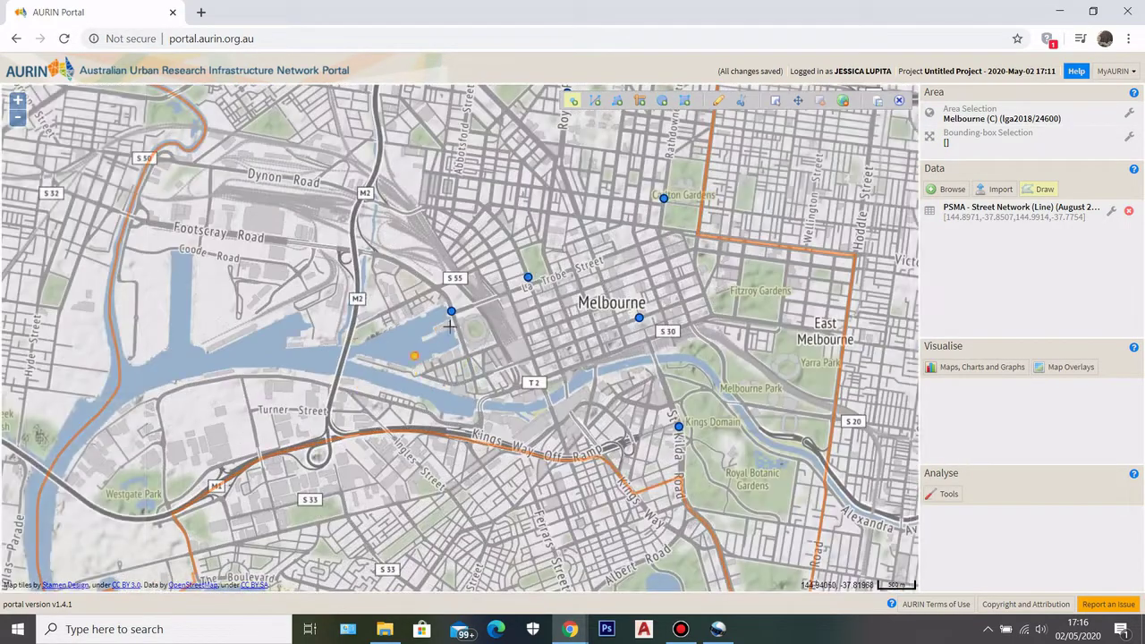
scroll(438, 331, down, 1)
scroll(588, 469, up, 1)
scroll(587, 469, up, 1)
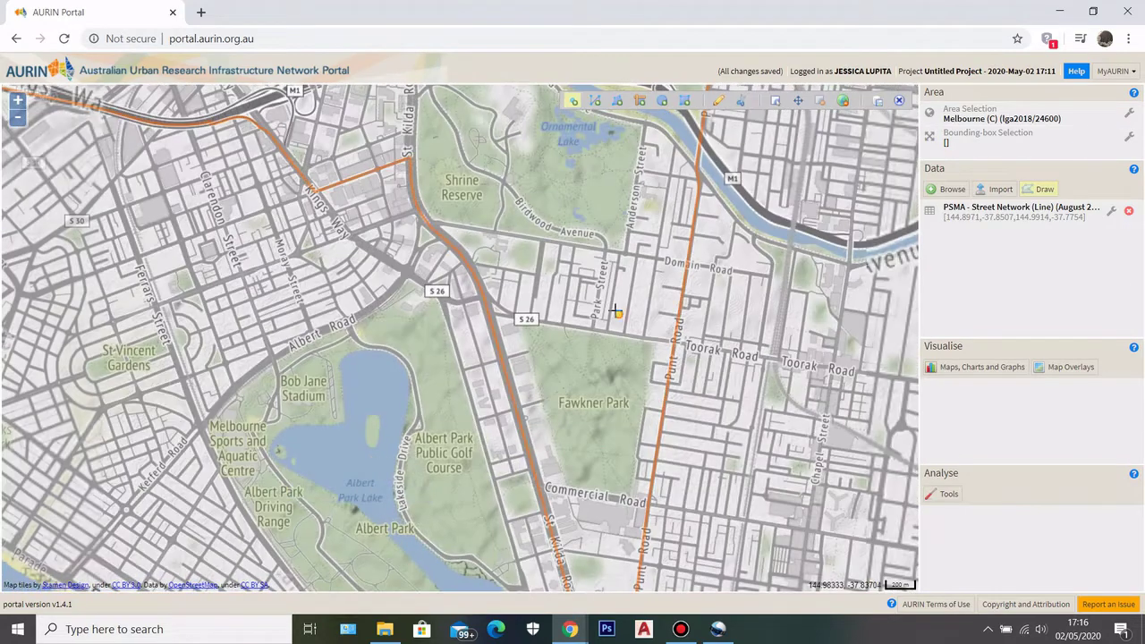
scroll(604, 331, down, 3)
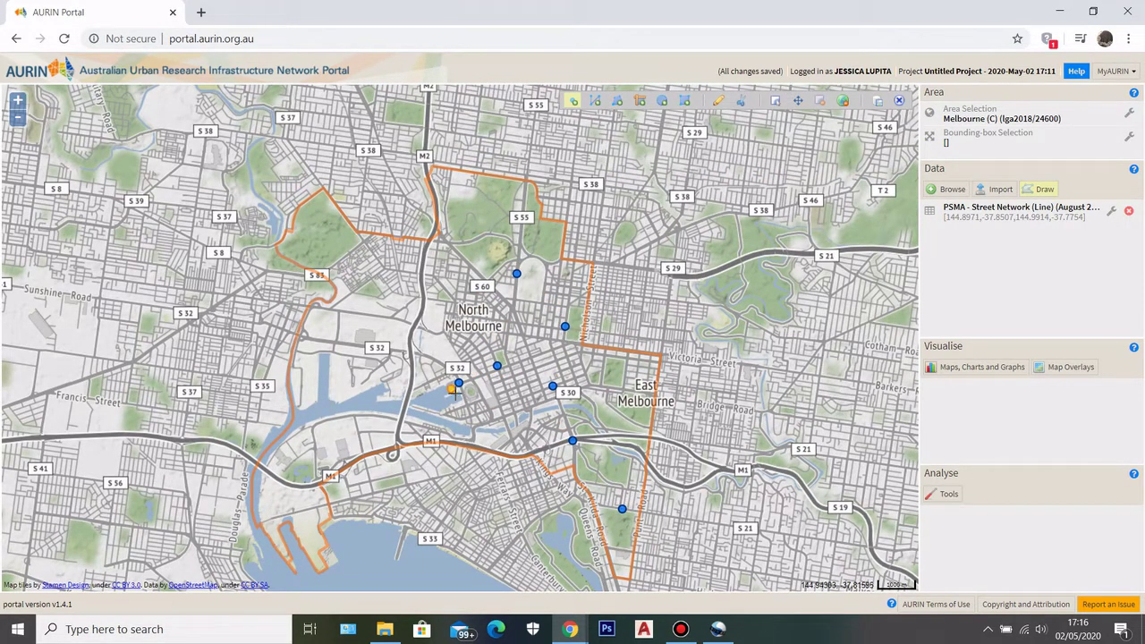
Save the drawn point geometries as a dataset named "Points Melbourne".
drag(526, 272, 524, 277)
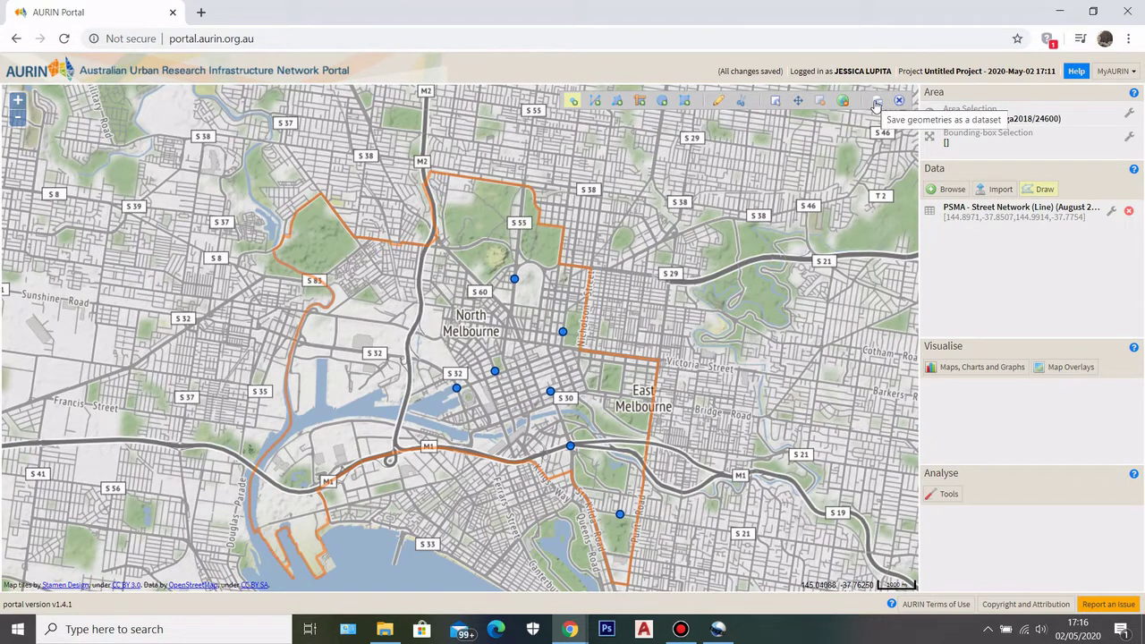
click(877, 103)
triple_click(575, 340)
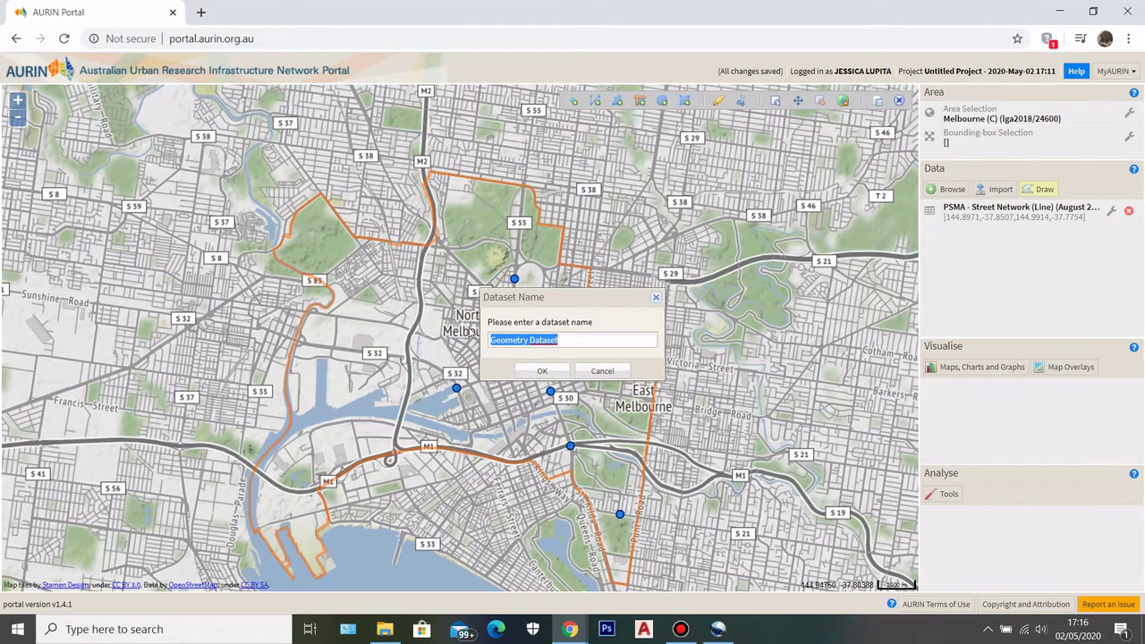
text(Points Melbourne)
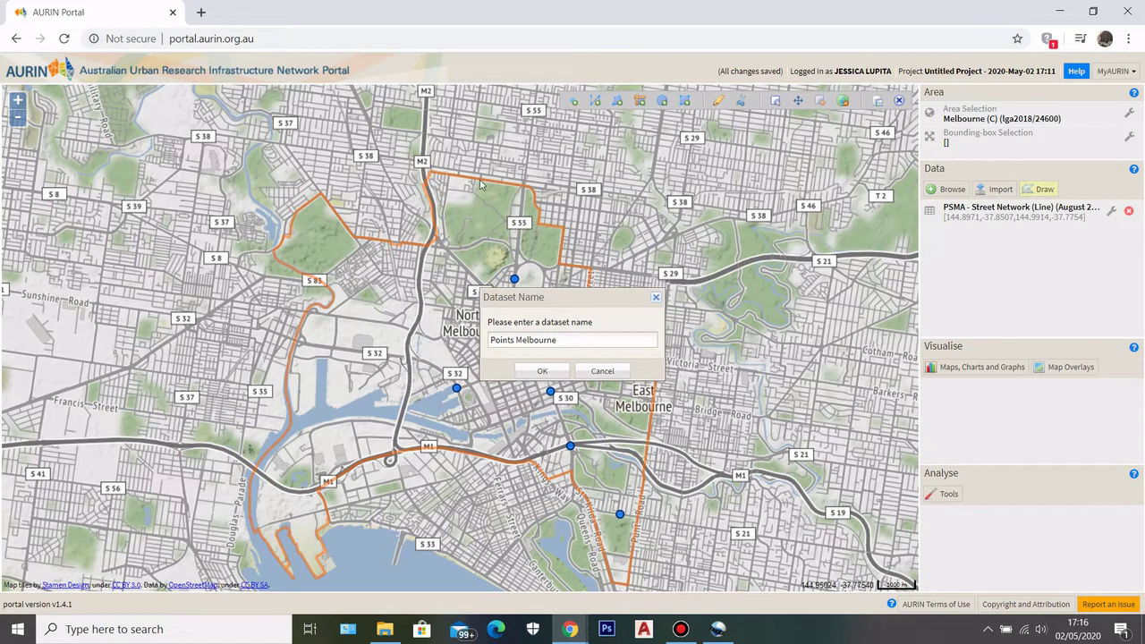
click(548, 371)
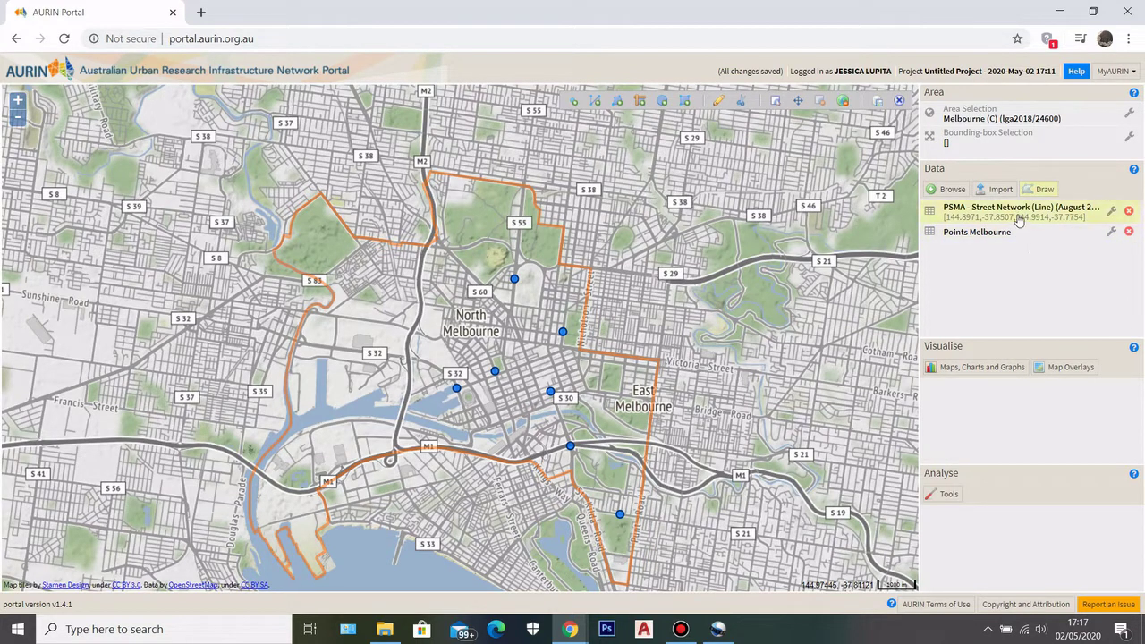
Set up a walkability Catchment Generator with PSMA - Street Network (Line) (August 2016) as road network and Points Melbourne as points.
click(944, 494)
click(78, 231)
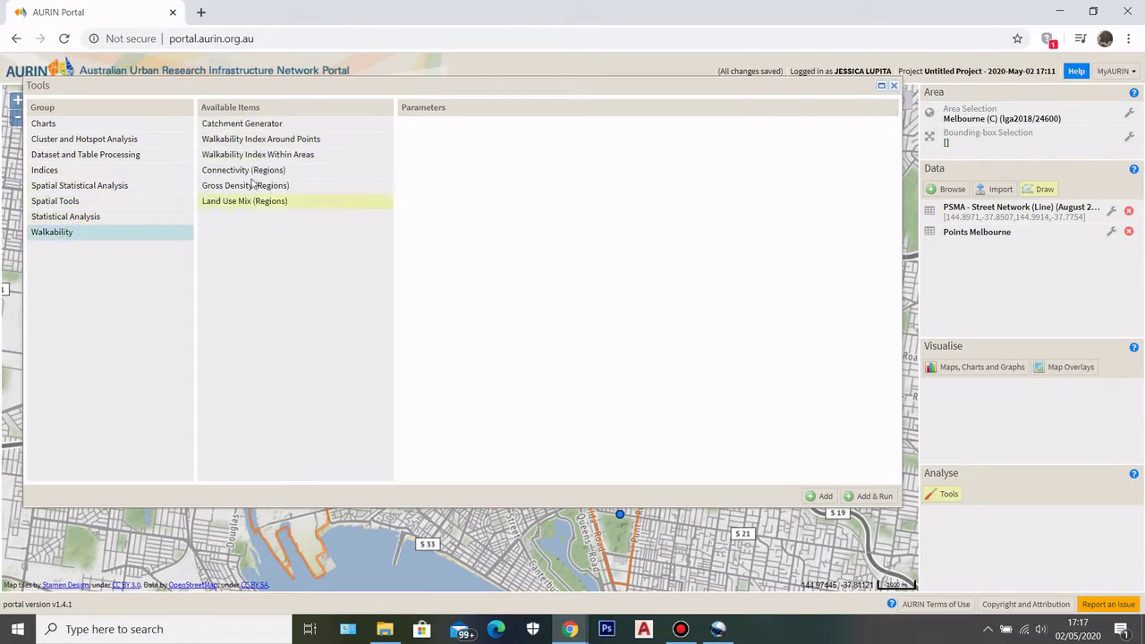
click(277, 124)
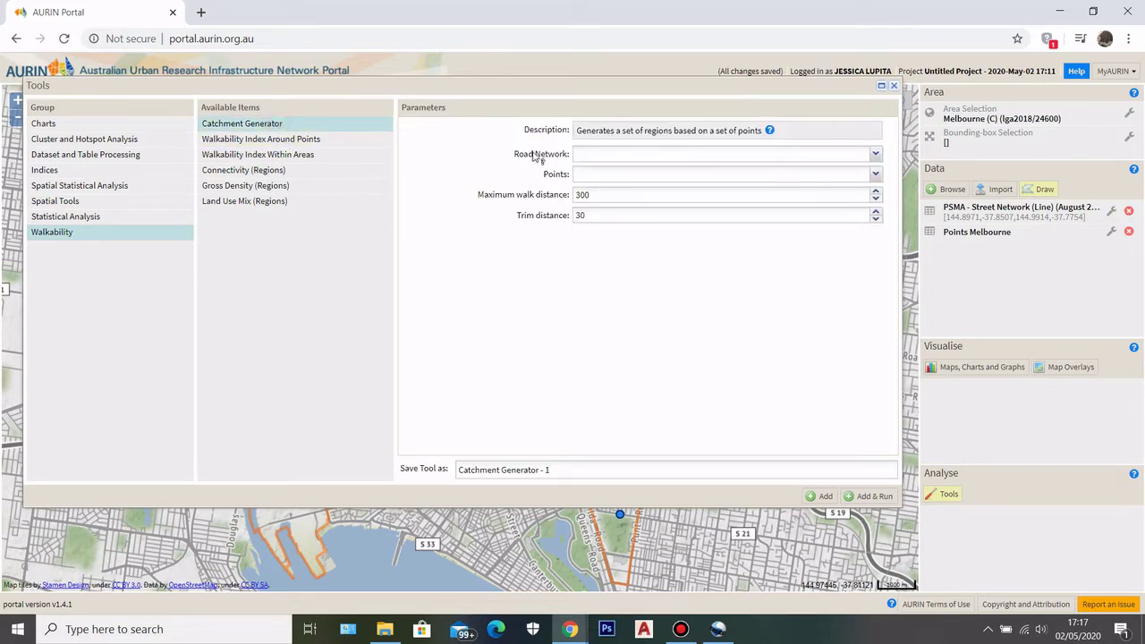
click(873, 154)
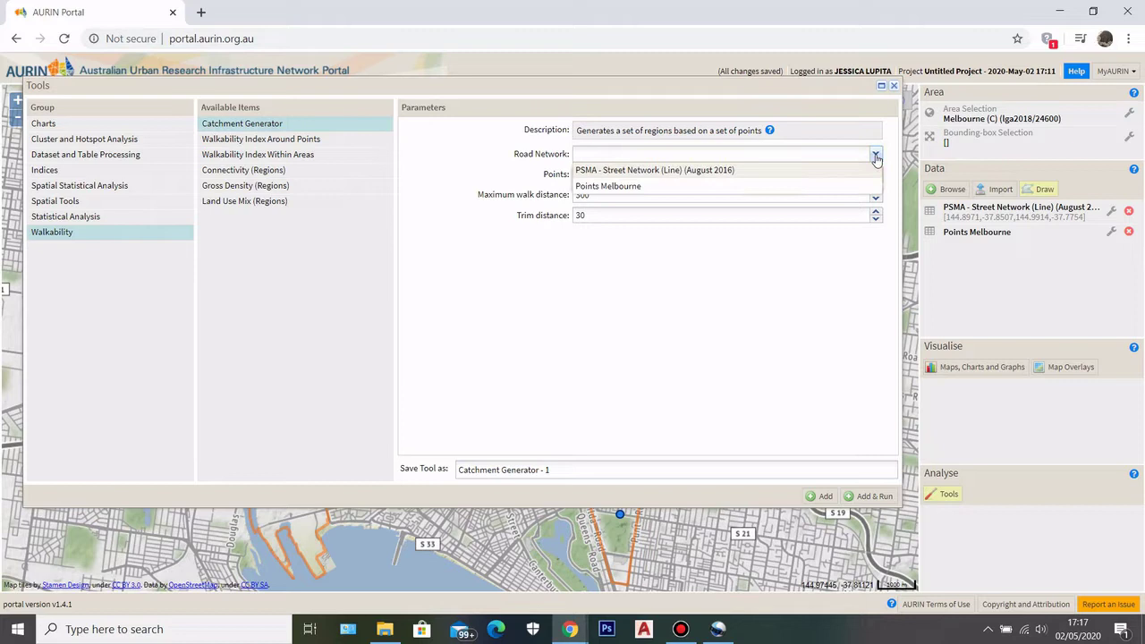
click(703, 172)
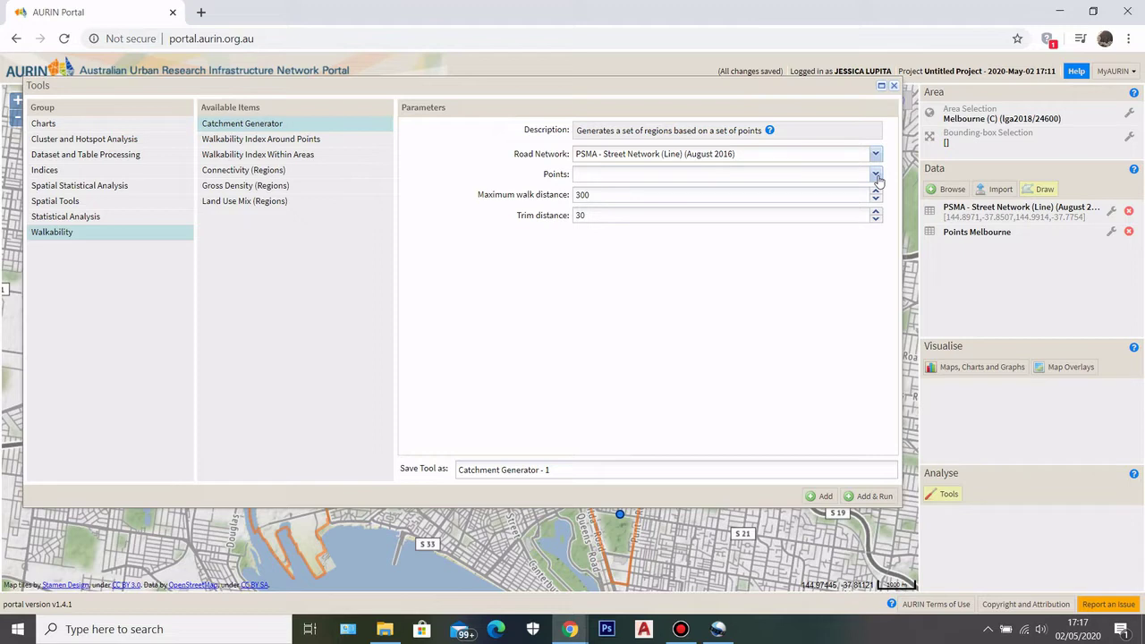
click(876, 176)
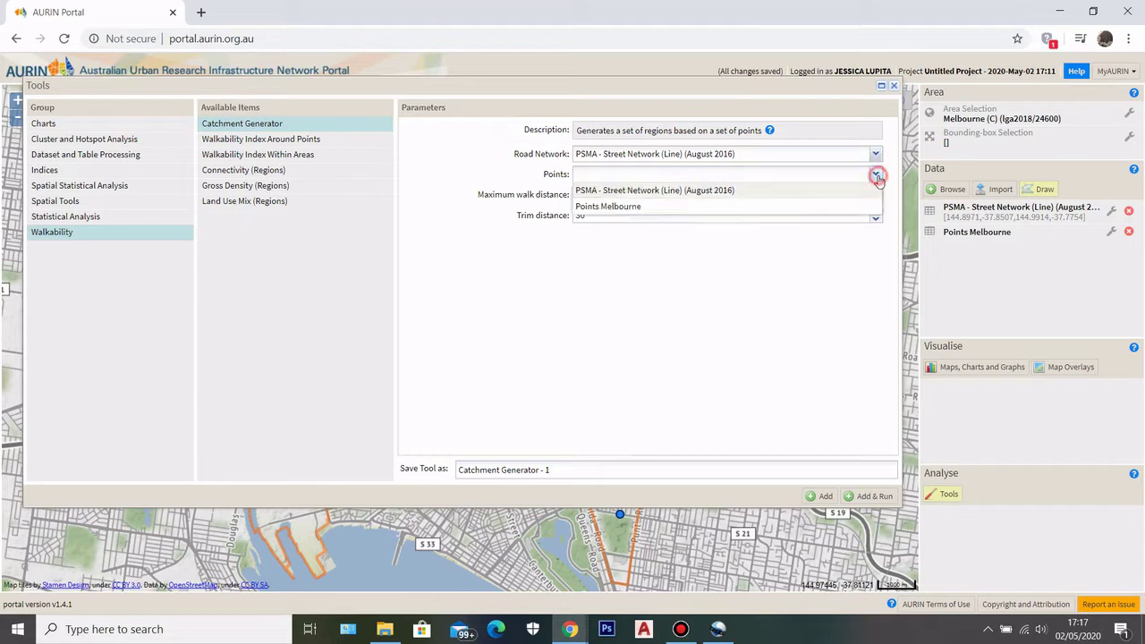
click(600, 215)
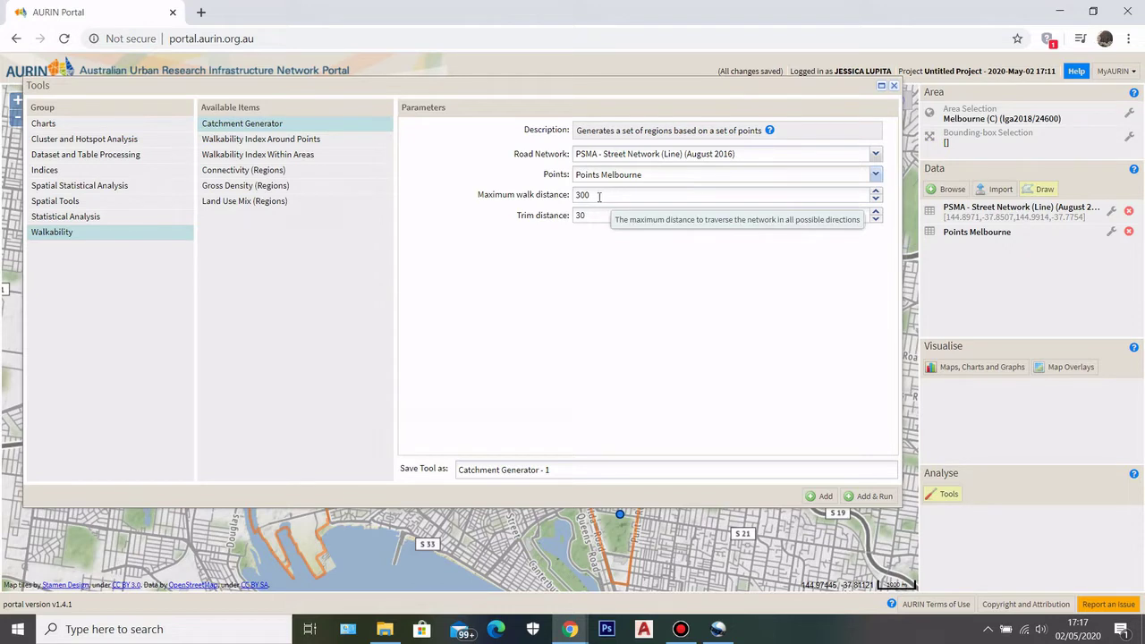
Set the catchment generator's maximum walk distance to 500.
drag(582, 196, 571, 197)
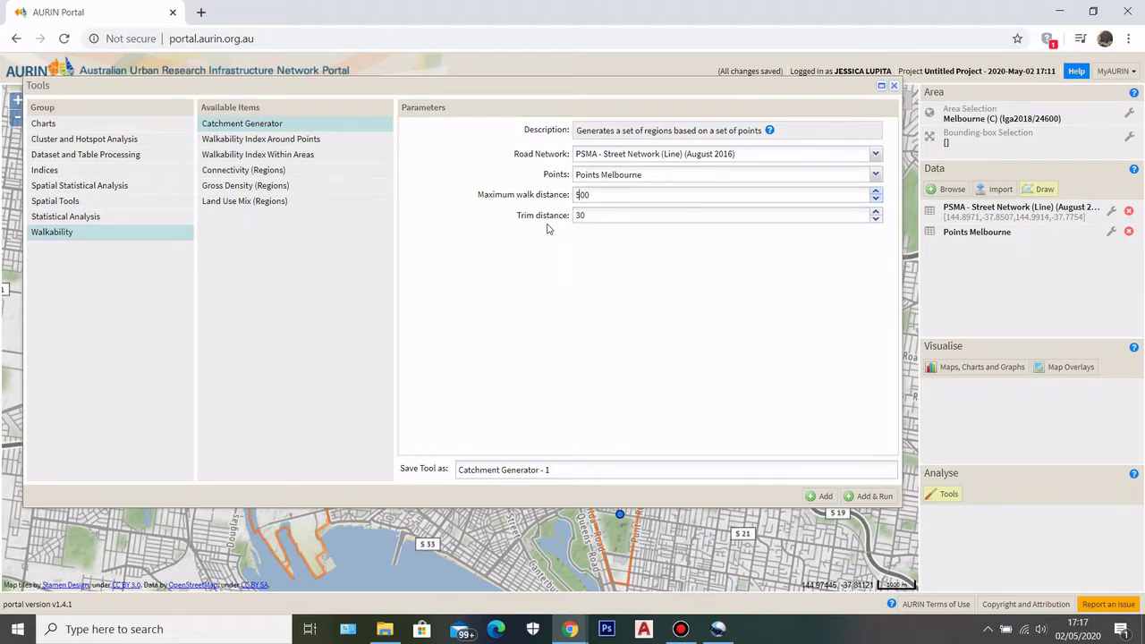
double_click(579, 215)
click(583, 215)
Name the catchment tool "WalkabilityMelbourne", then add and run it.
drag(566, 473, 460, 470)
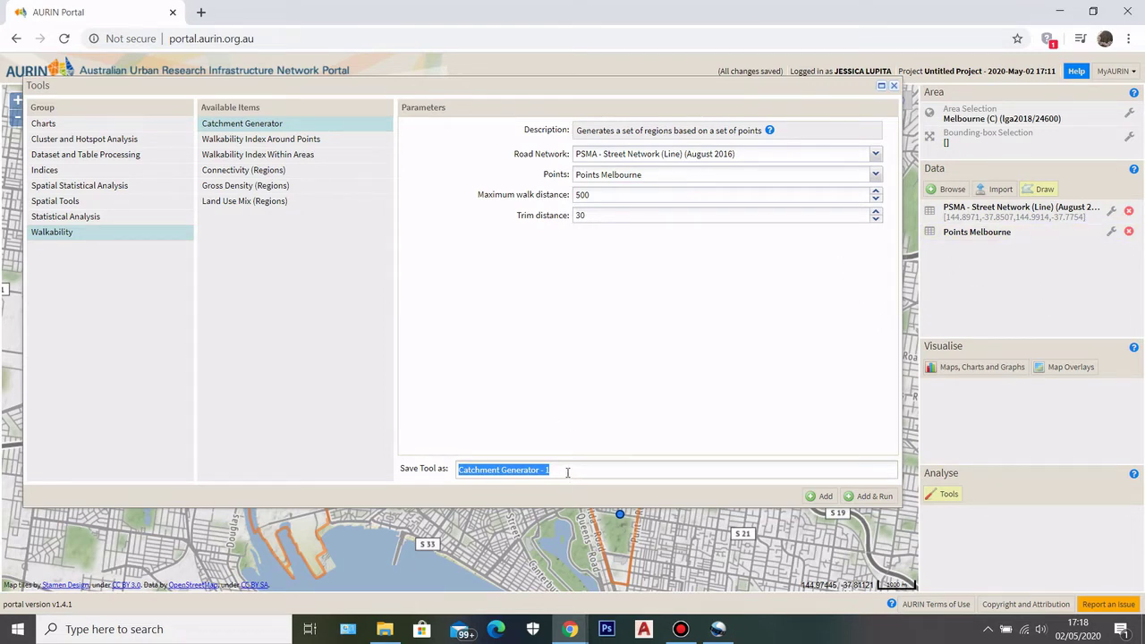
text(WalkabilityMelbourne)
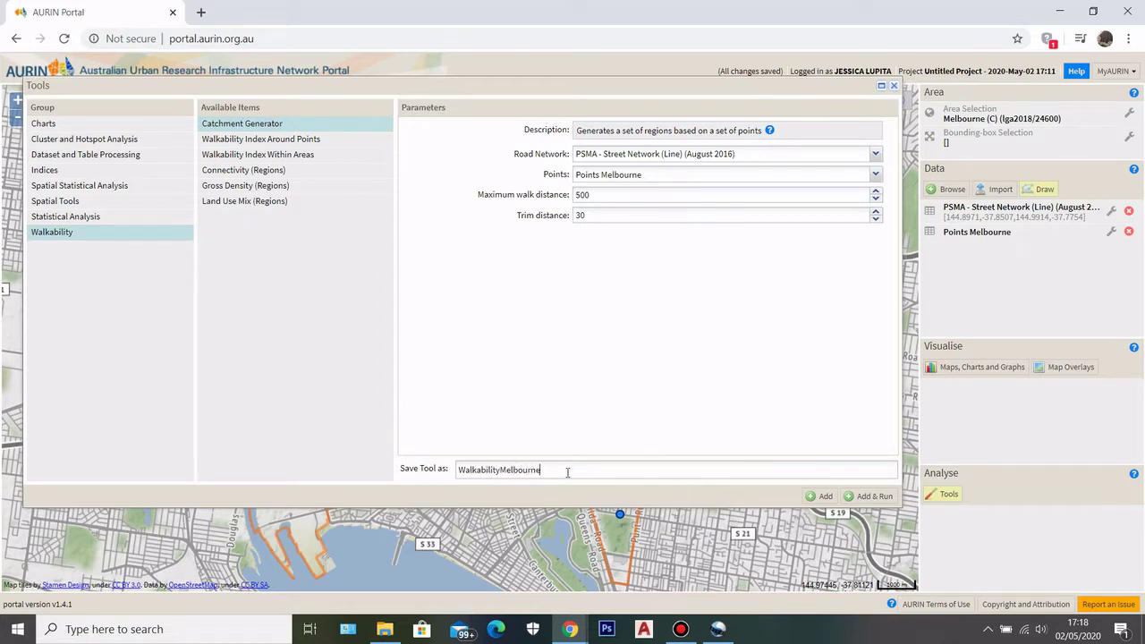
click(867, 497)
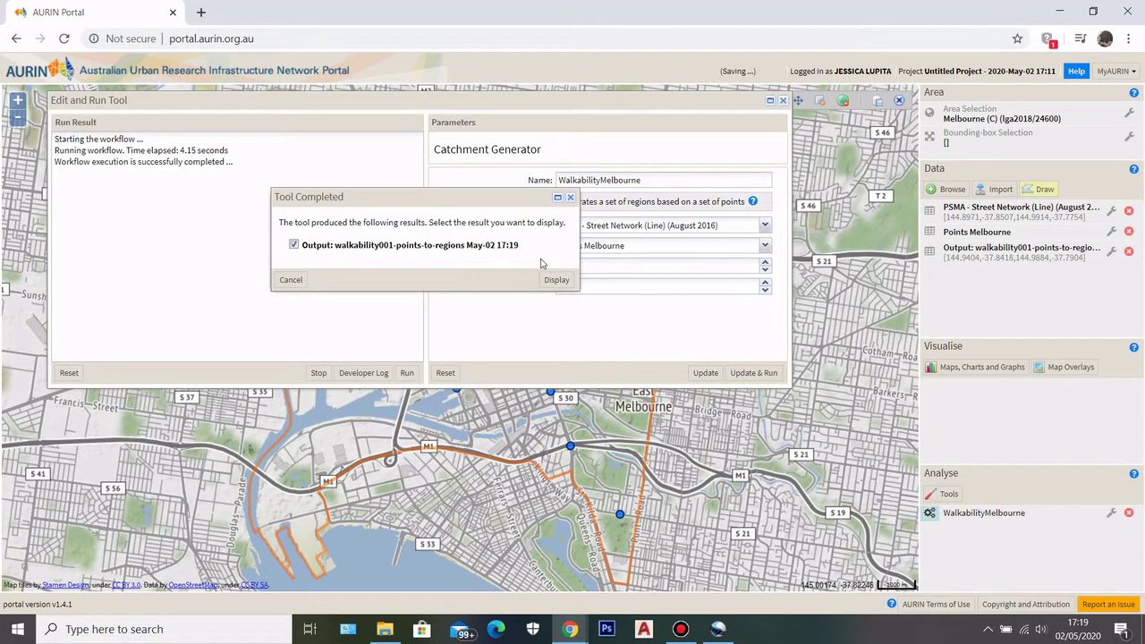
View the attribute table of the walkability points-to-regions output, then close it and the tool run window.
click(558, 280)
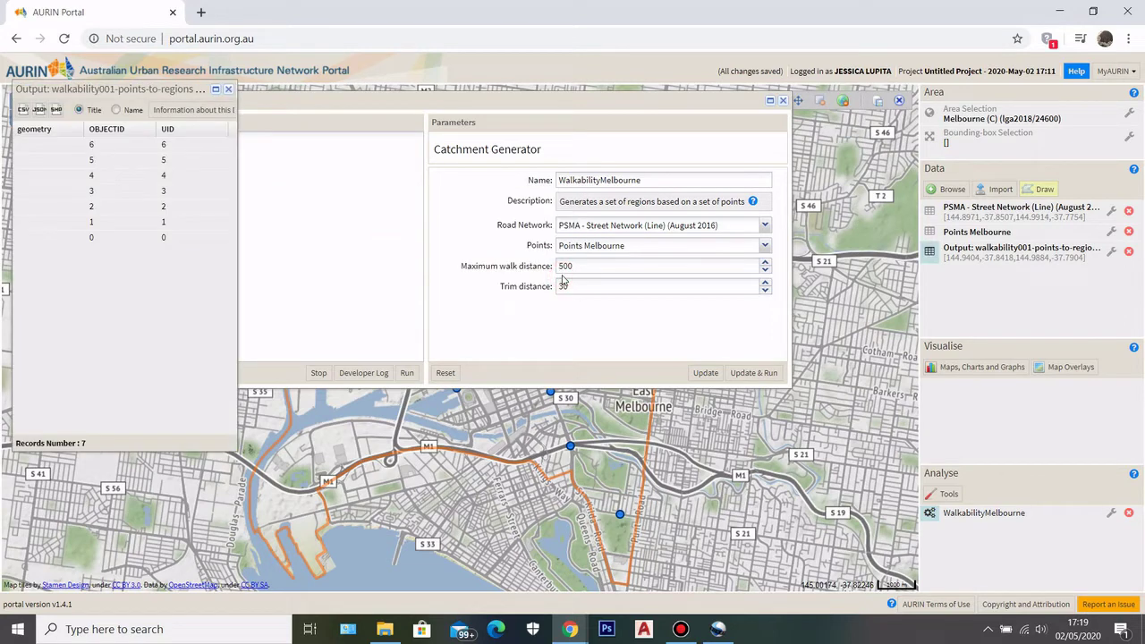
drag(176, 90, 530, 113)
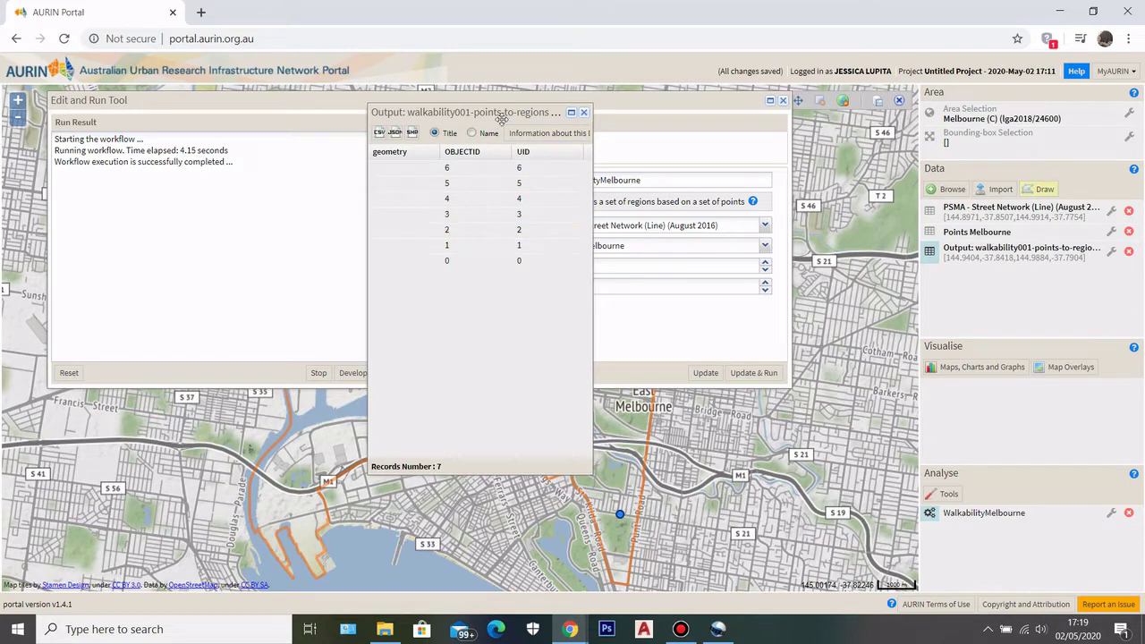
drag(499, 111, 487, 105)
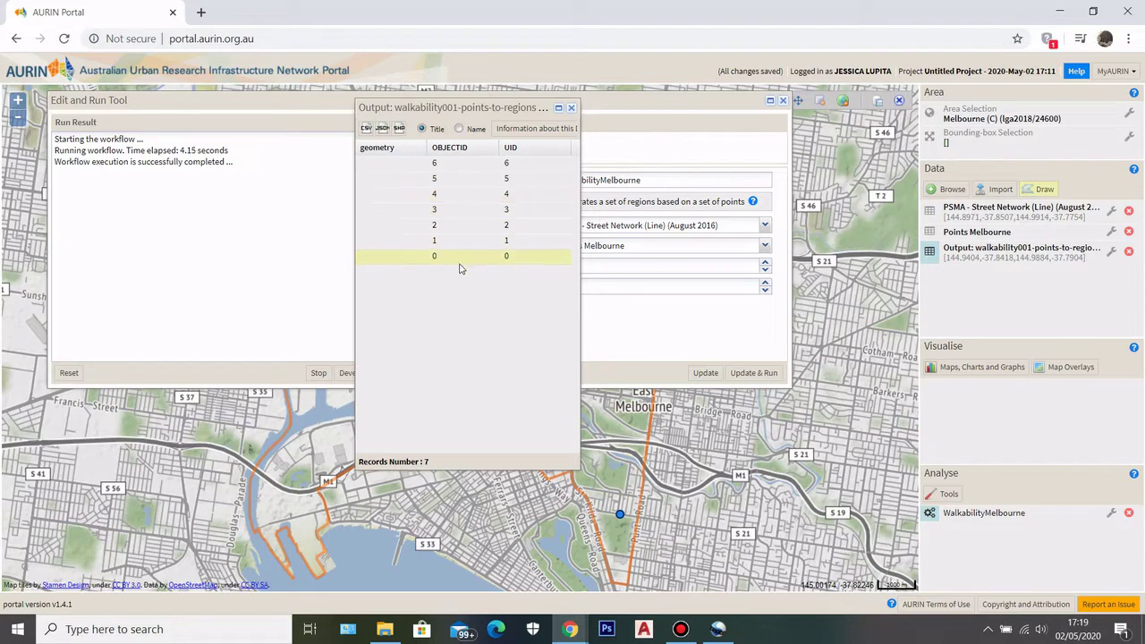
click(570, 107)
click(783, 100)
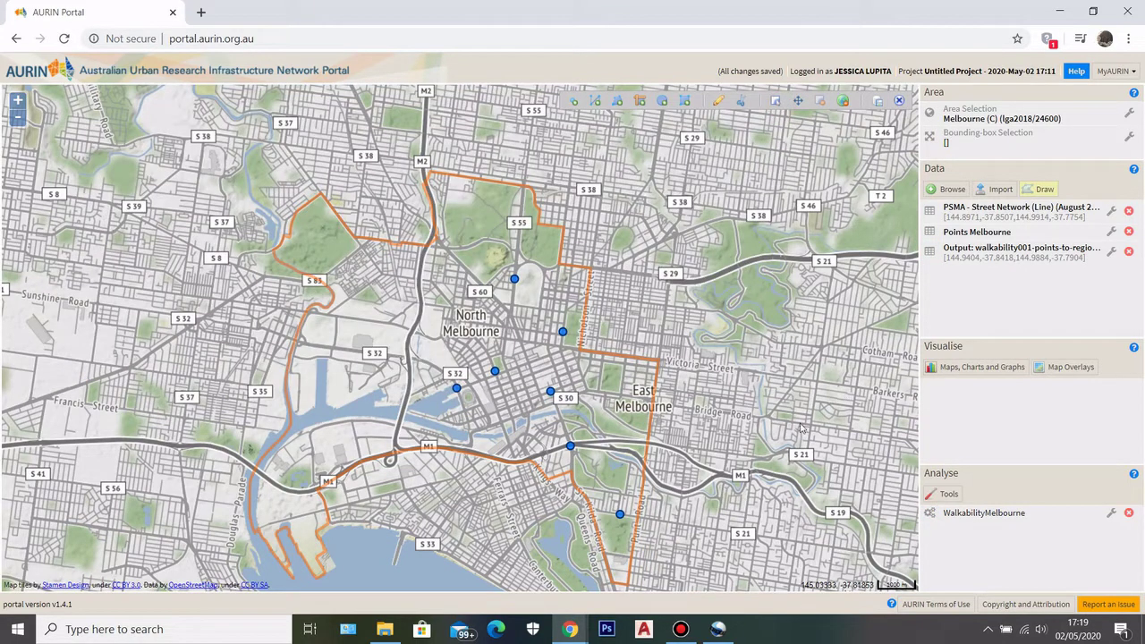
Display the walkability points-to-regions output on the map with fill and line colour #0DE2ED at 0.50 opacity.
scroll(633, 426, up, 1)
scroll(445, 348, down, 1)
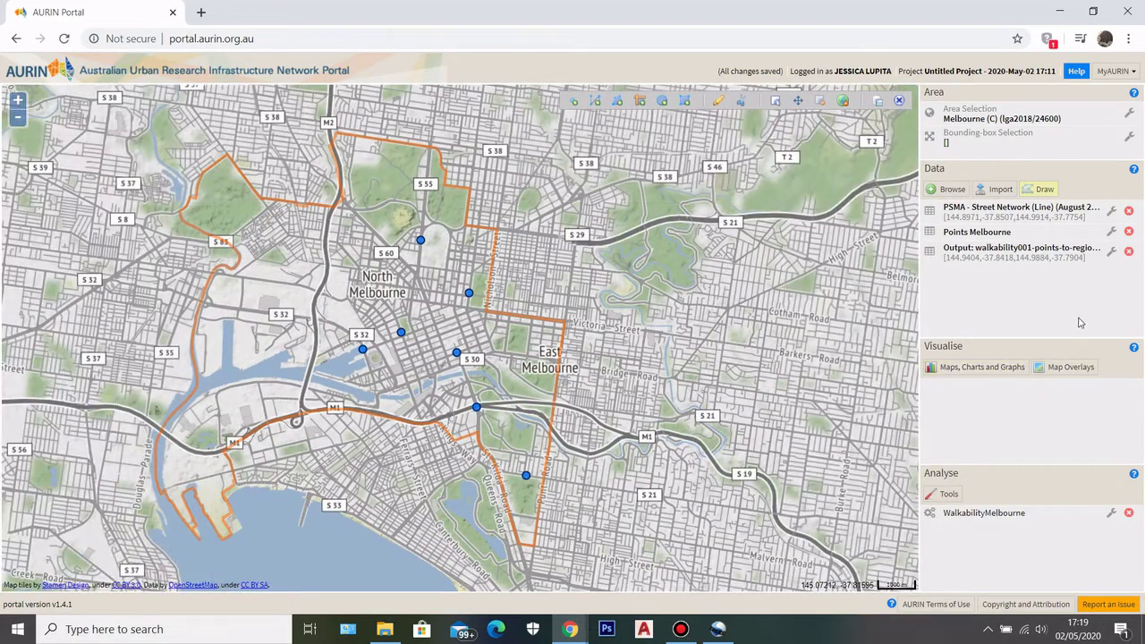
click(1113, 256)
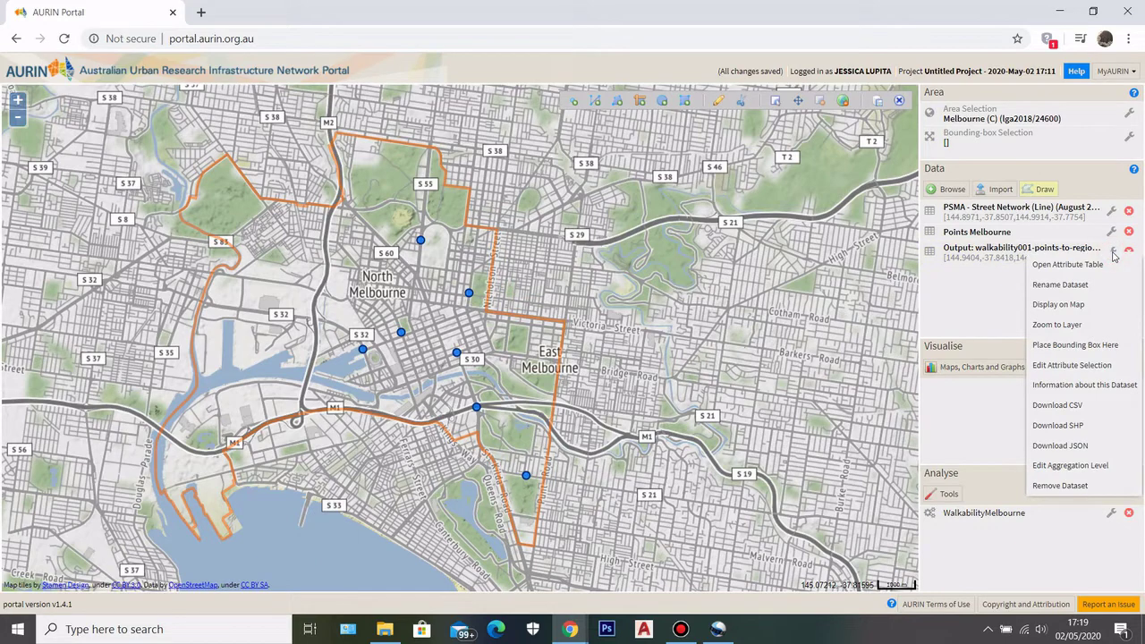
click(1060, 305)
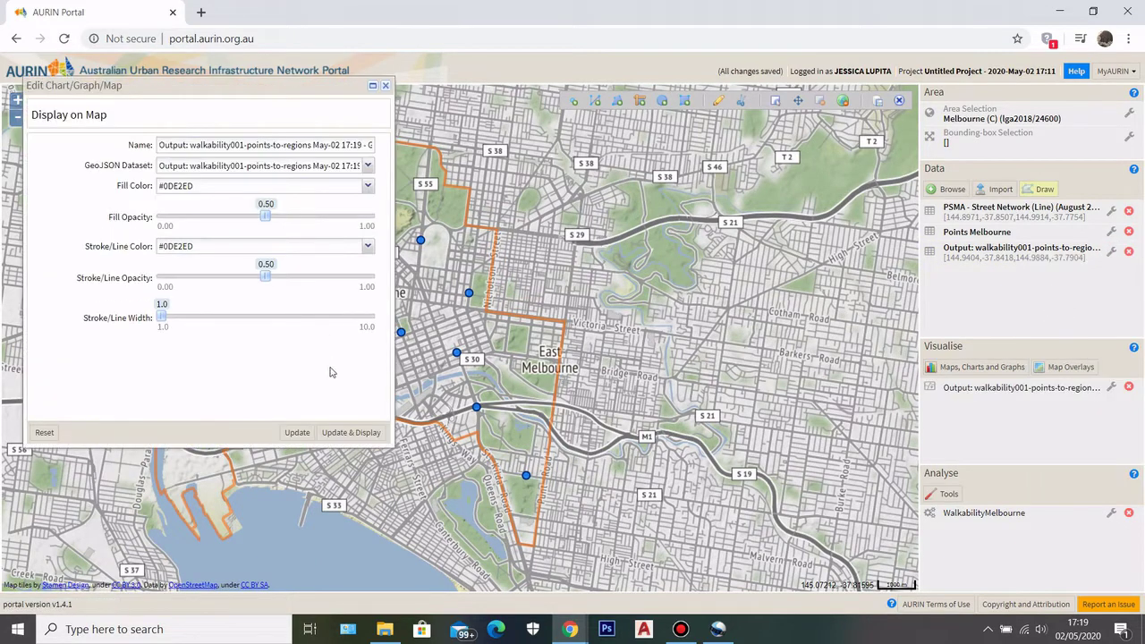
click(351, 432)
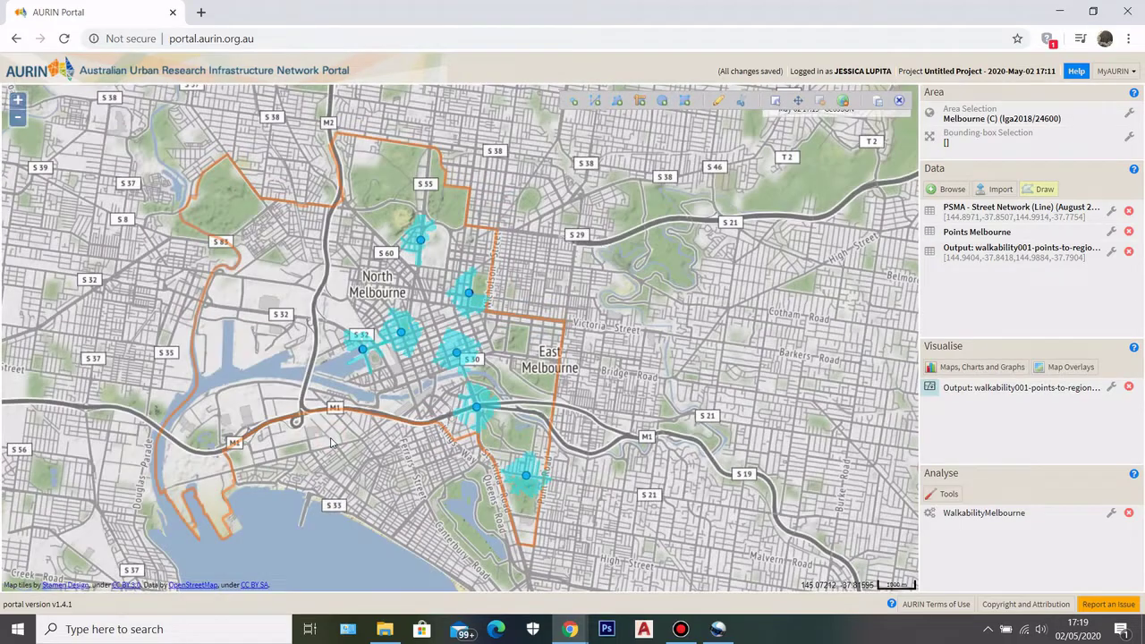
Examine the shape and extent of the walkable catchments around each point on the Melbourne map.
scroll(465, 389, up, 4)
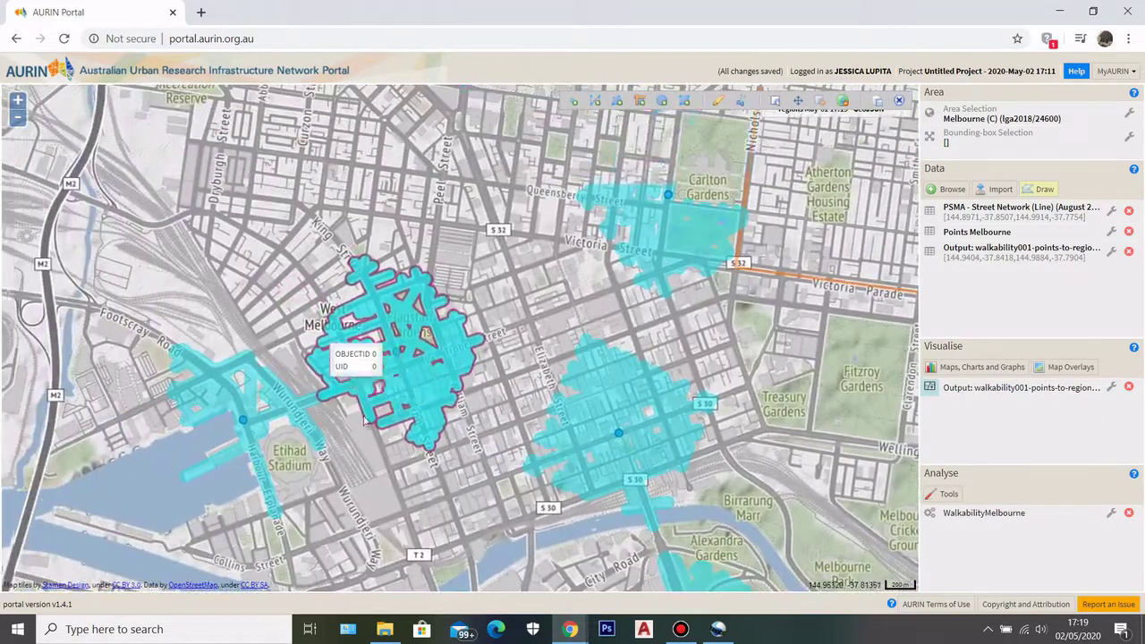
scroll(208, 374, down, 2)
scroll(276, 224, up, 3)
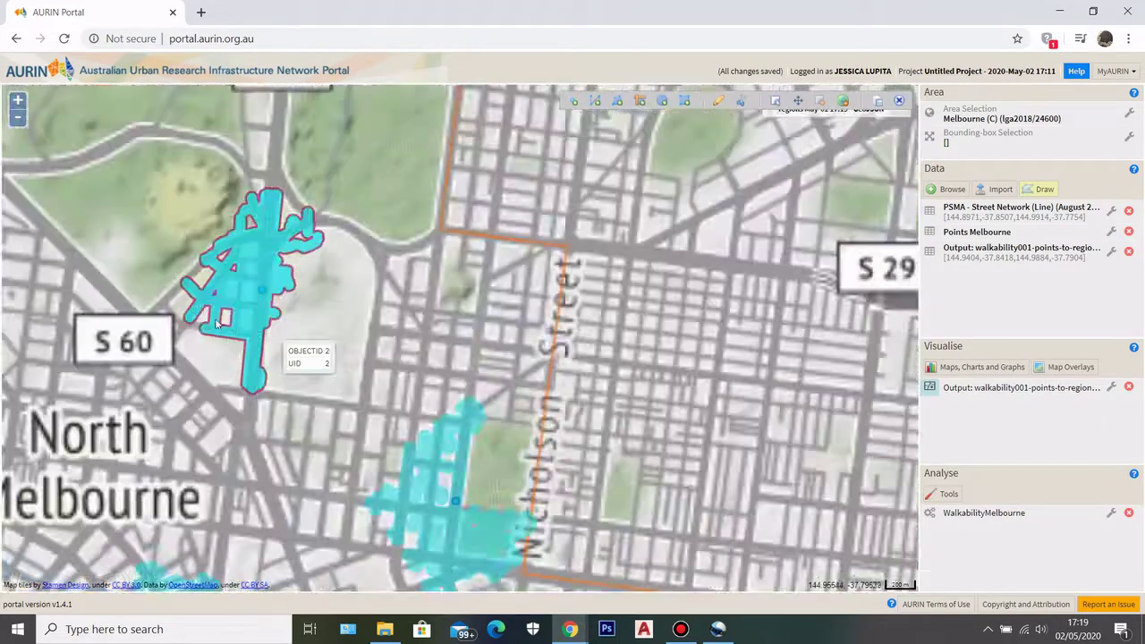
scroll(276, 223, down, 3)
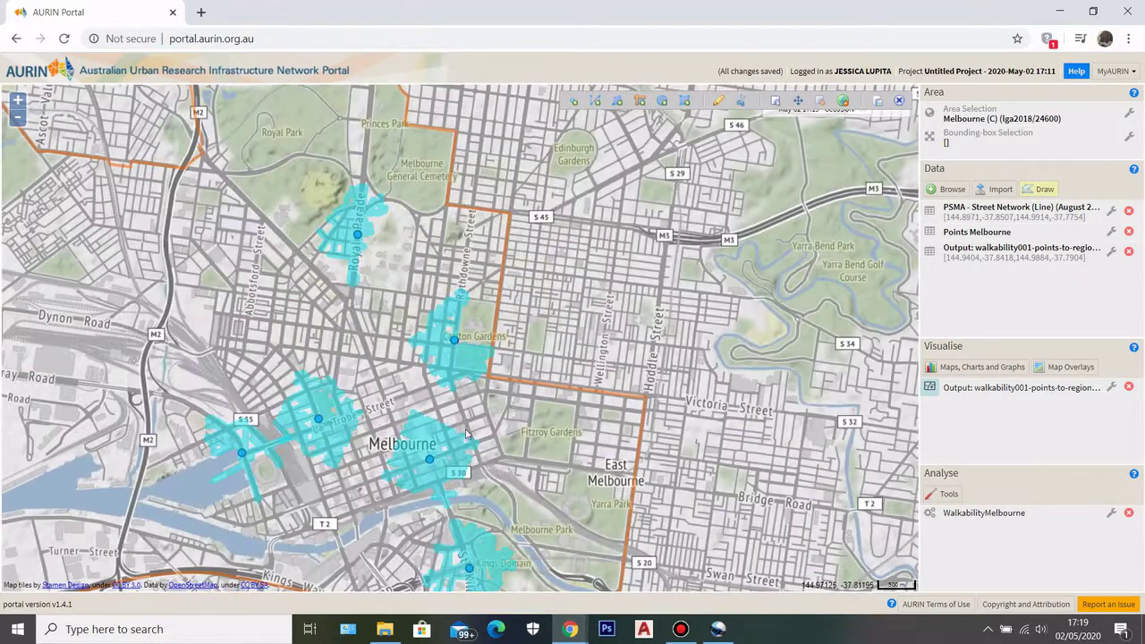
drag(454, 356, 537, 377)
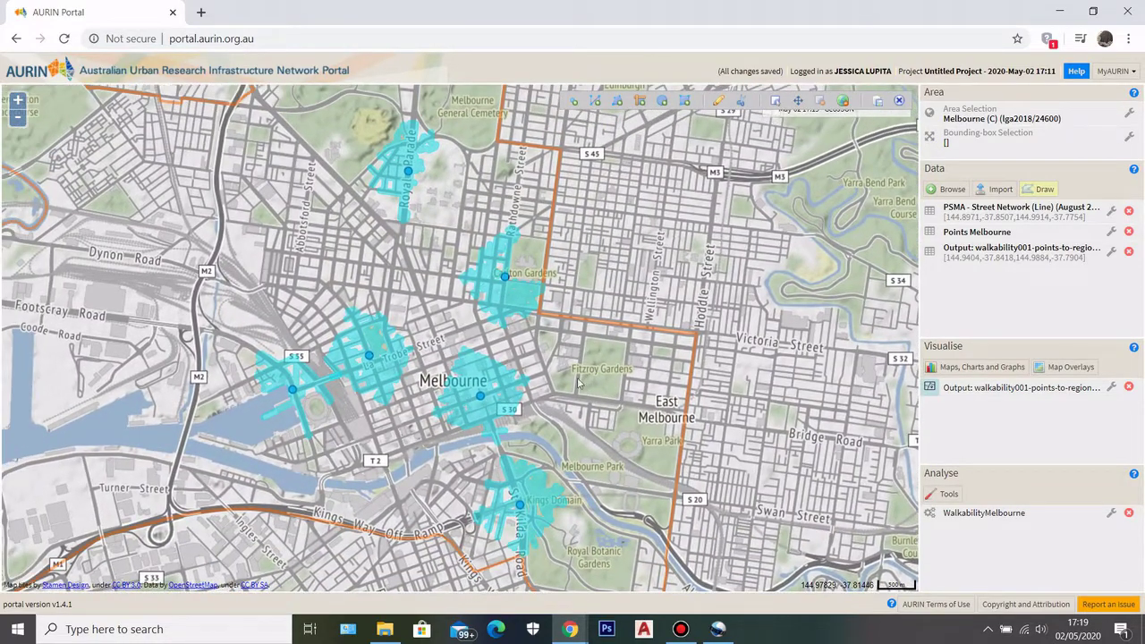
drag(604, 370, 578, 342)
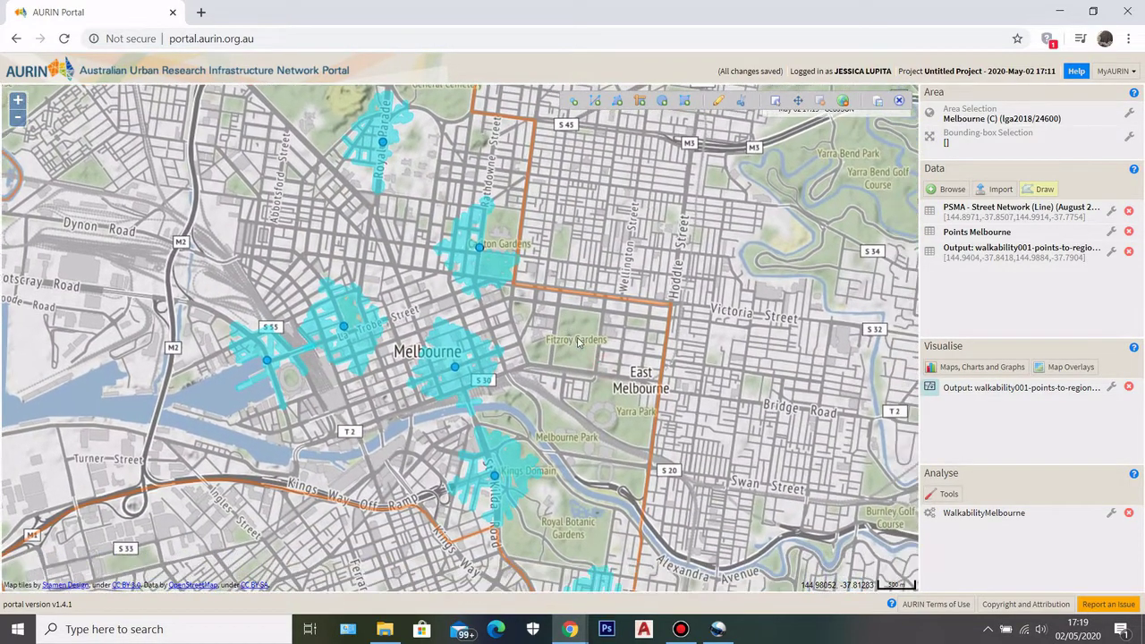
scroll(578, 341, down, 1)
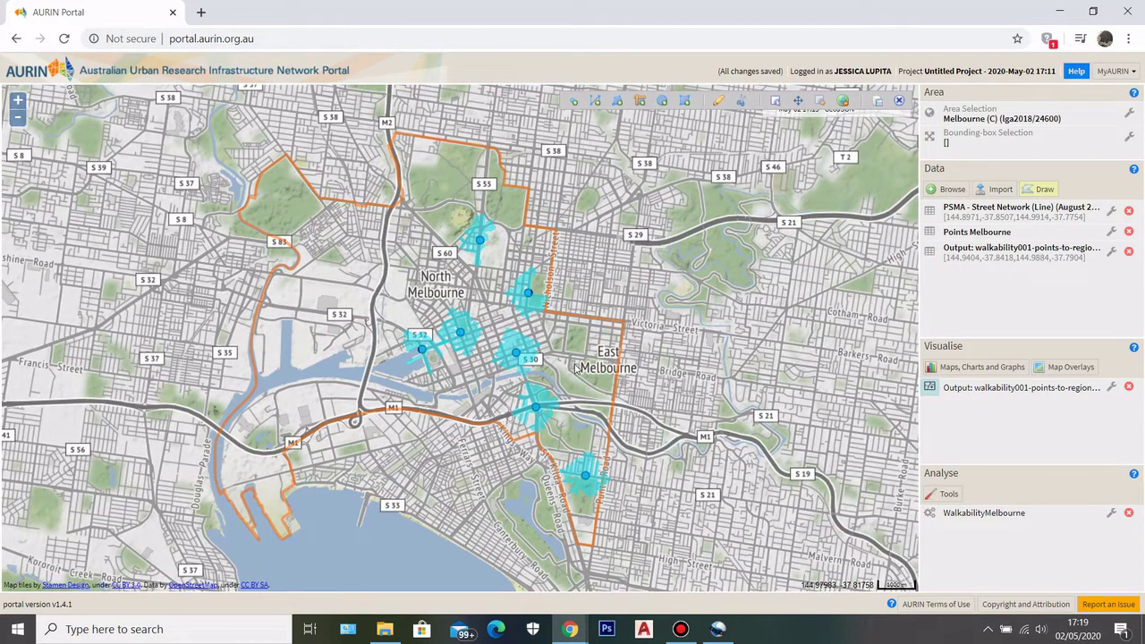
scroll(576, 365, up, 1)
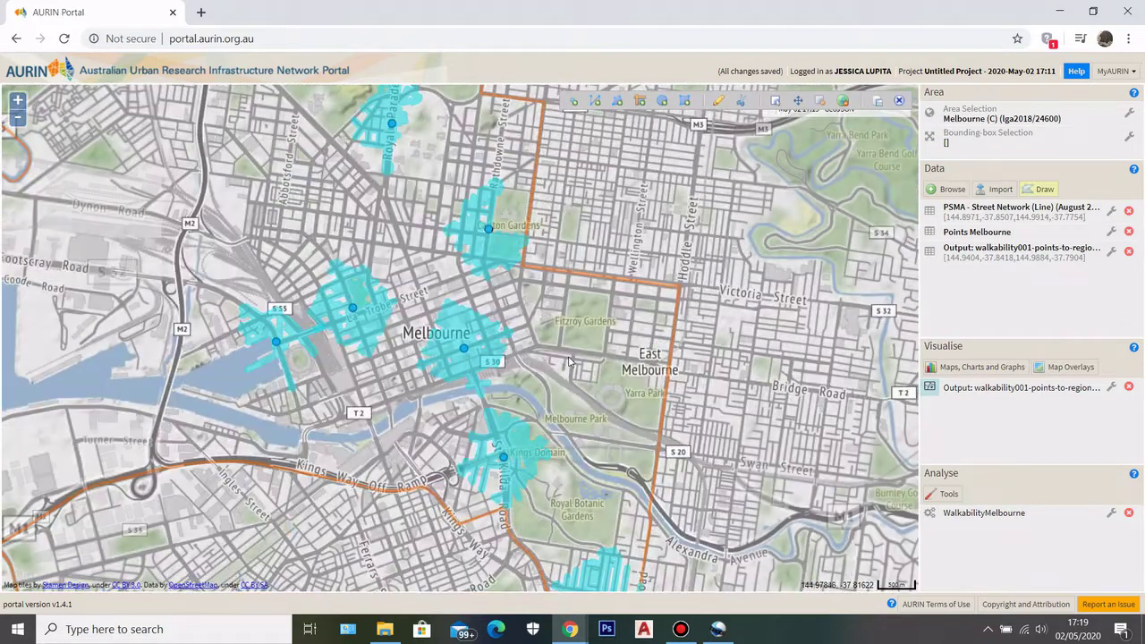
drag(576, 342, 586, 391)
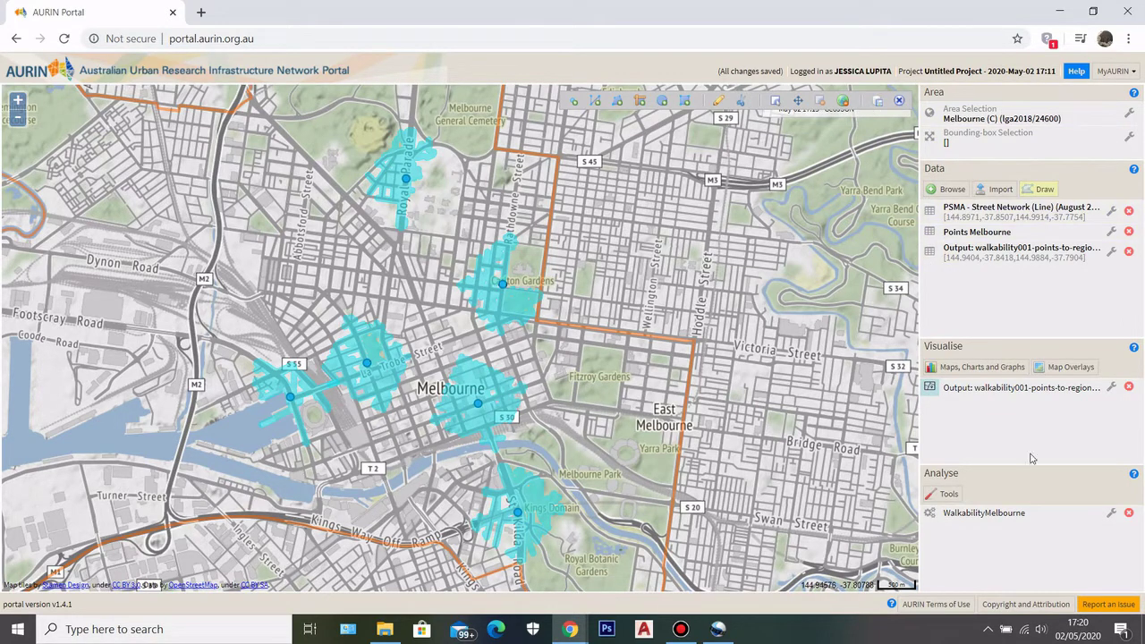
Hide the walkability catchment output on the map and search the Melbourne (C) datasets for "abs usual residential".
click(930, 387)
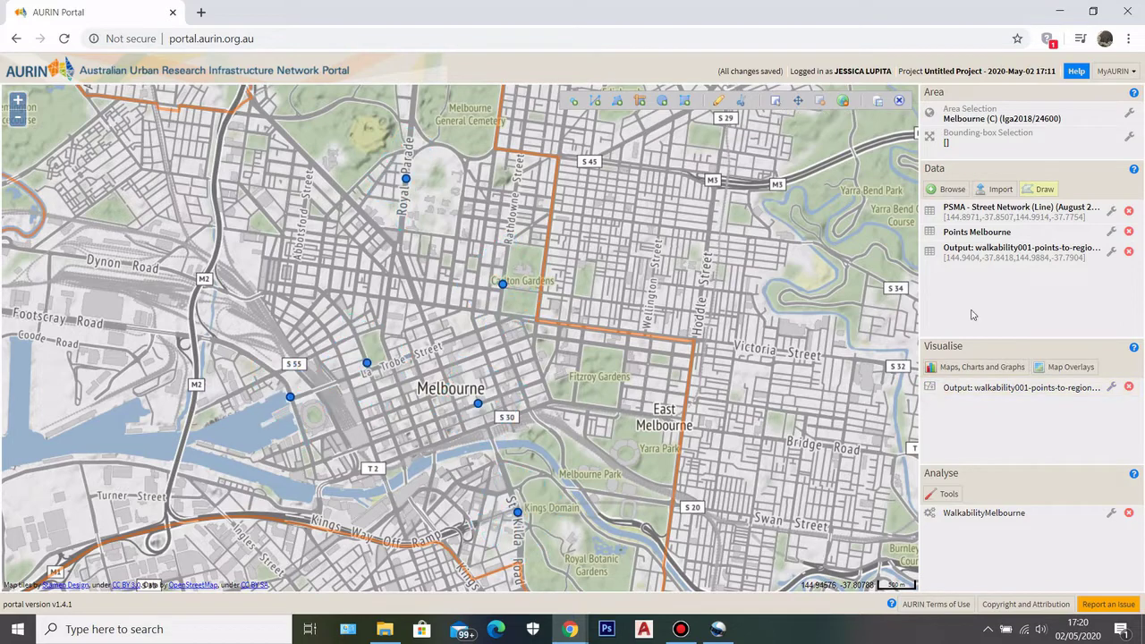
click(949, 191)
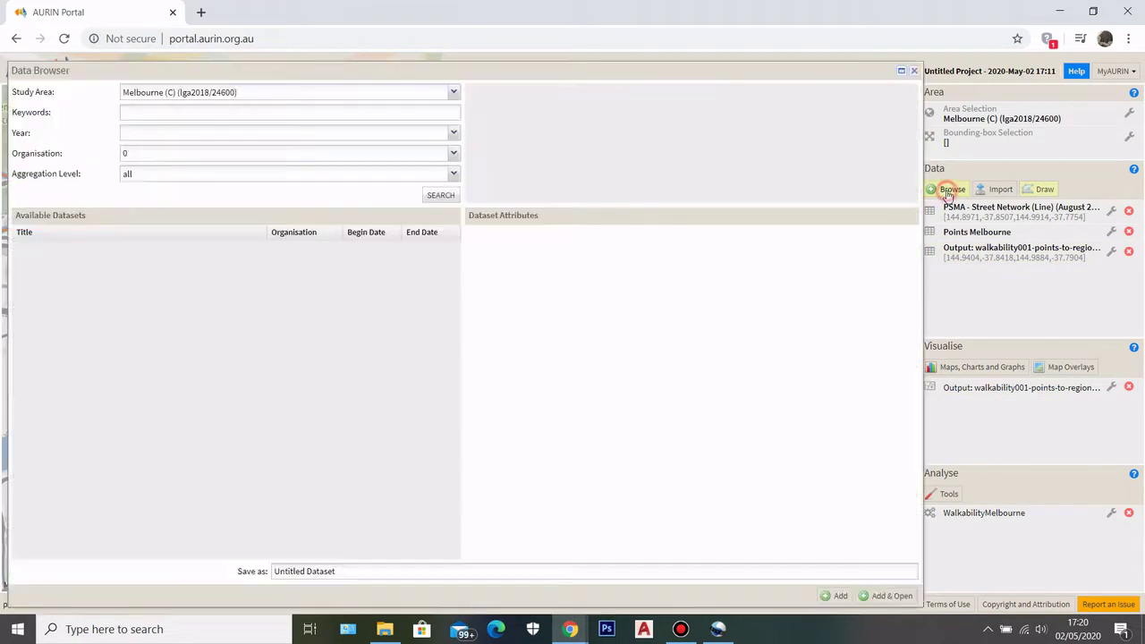
click(228, 117)
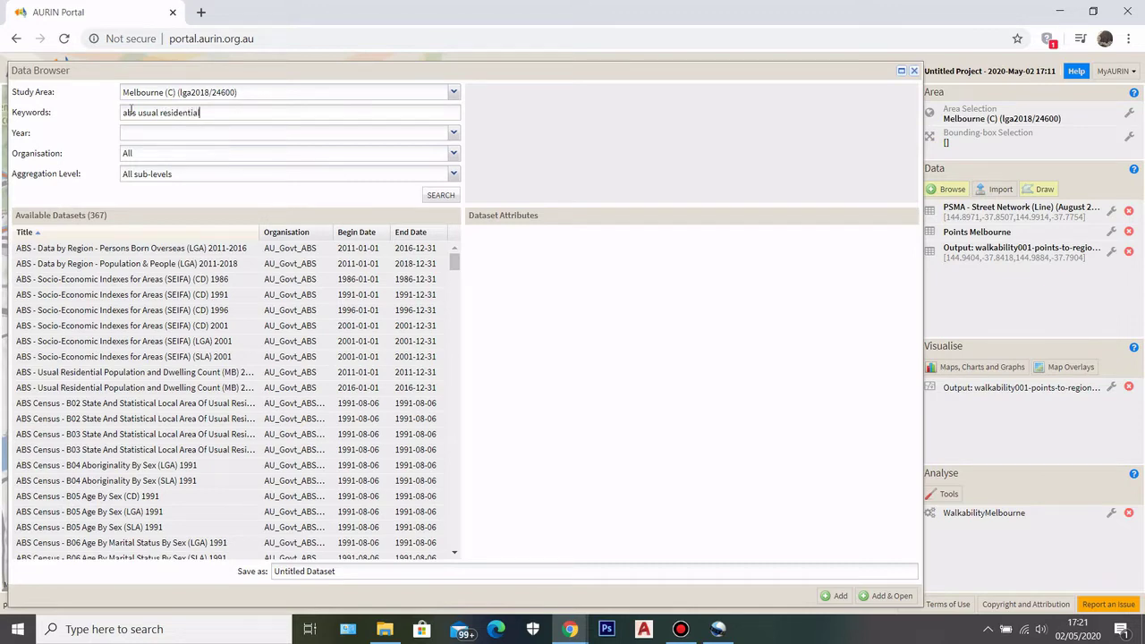
click(444, 191)
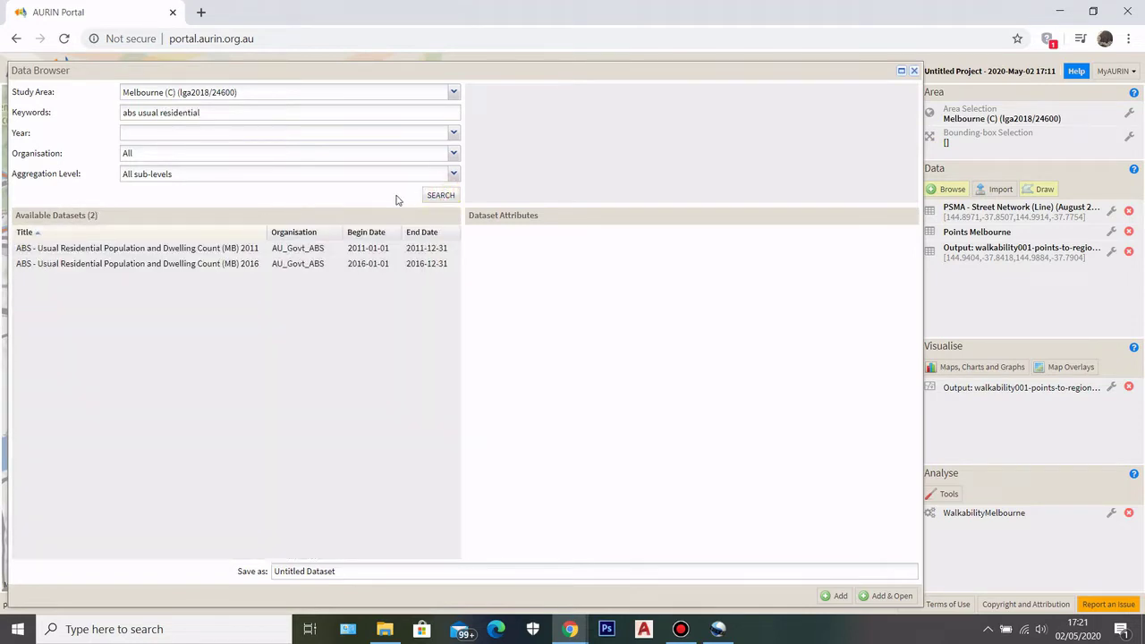
Add the ABS Usual Residential Population and Dwelling Count (MB) 2016 dataset with Mesh Block Code, Mesh Block Category, Total Usual Resident Population 2016 and Geometry.
click(156, 264)
click(251, 270)
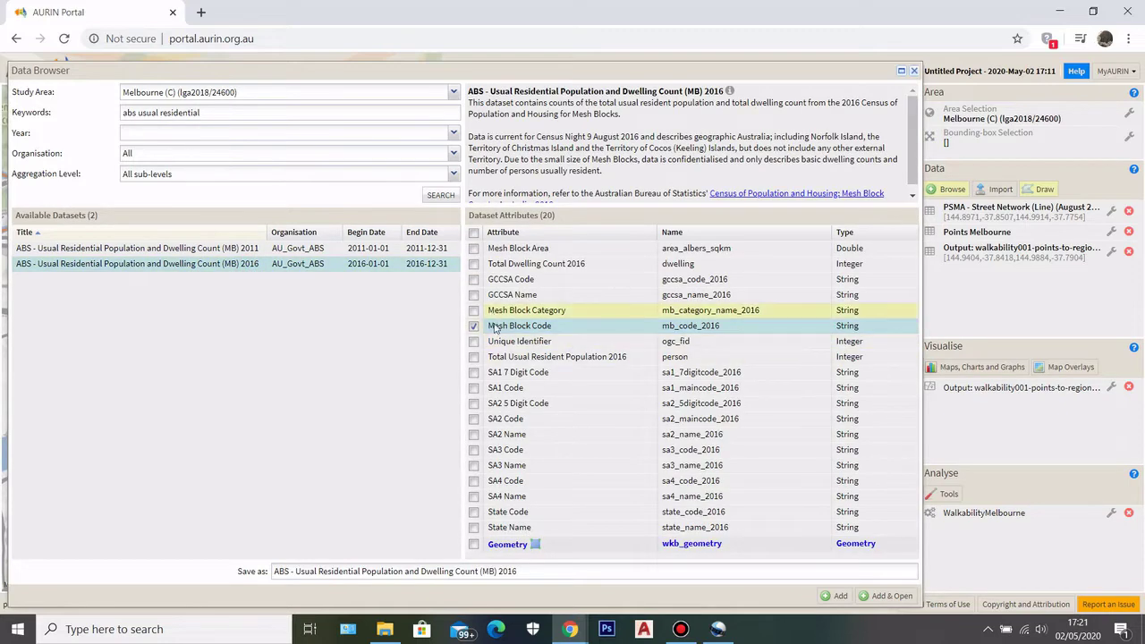
click(474, 313)
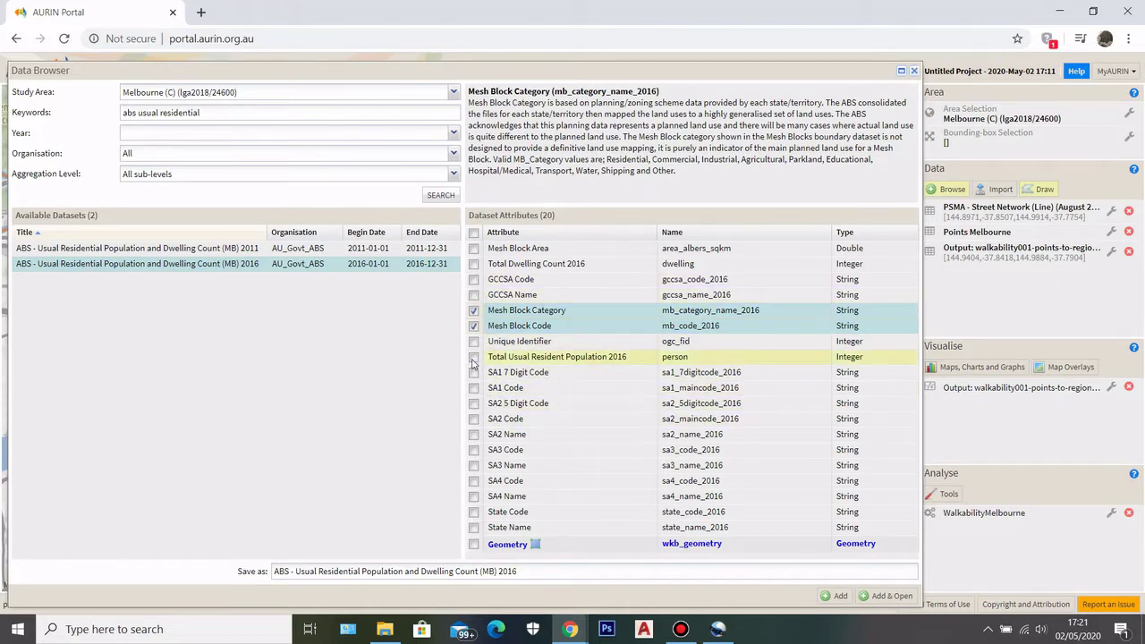
click(474, 357)
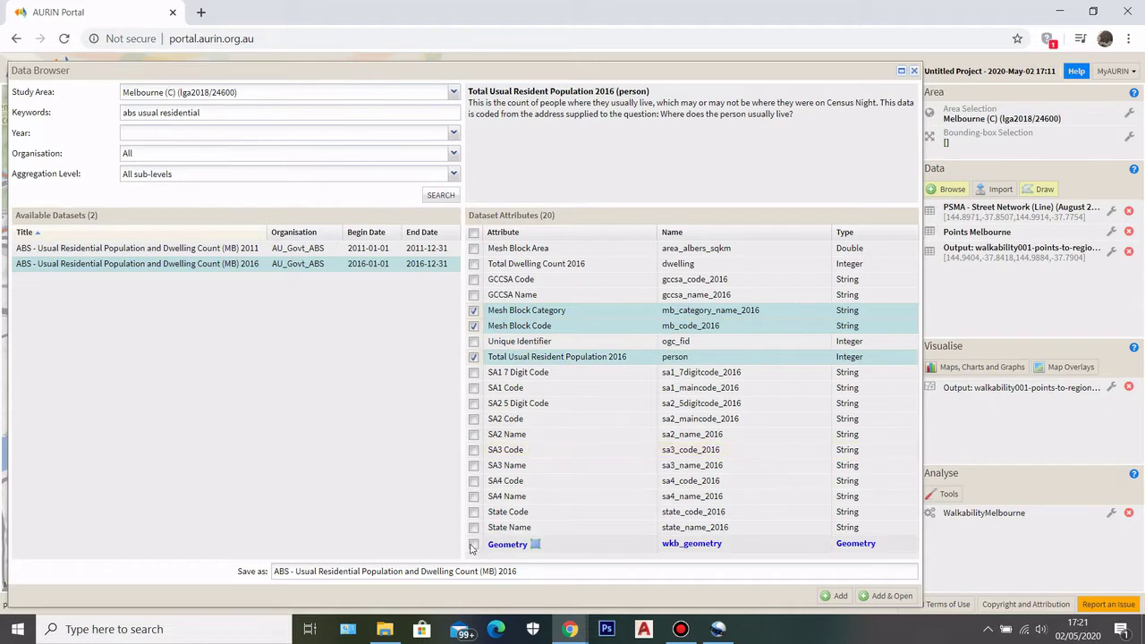
click(473, 545)
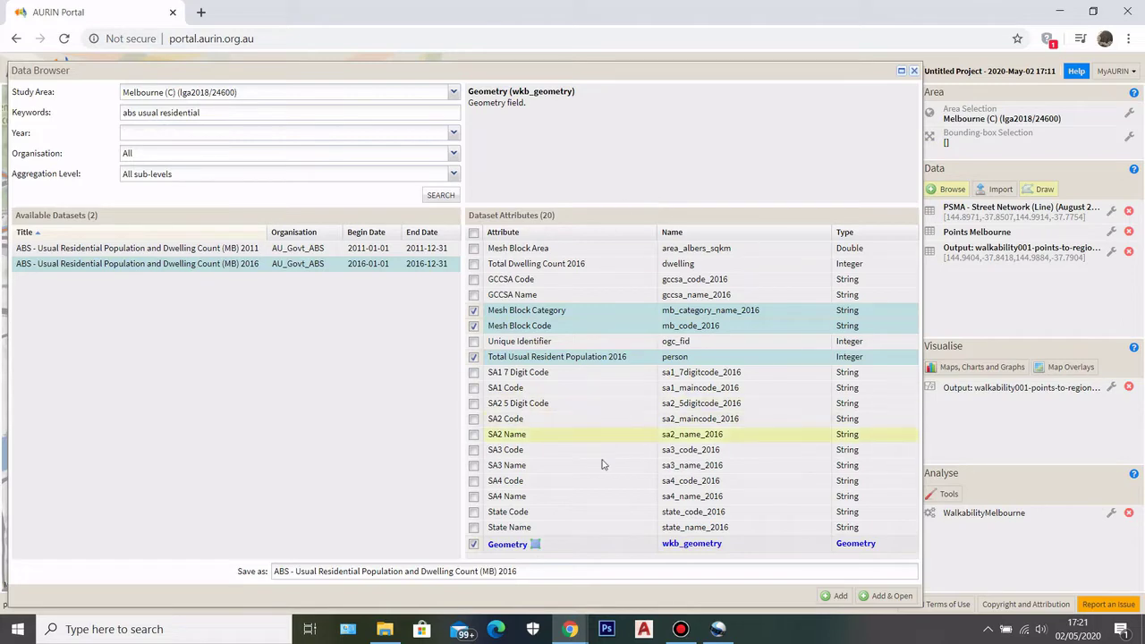
click(841, 595)
click(592, 363)
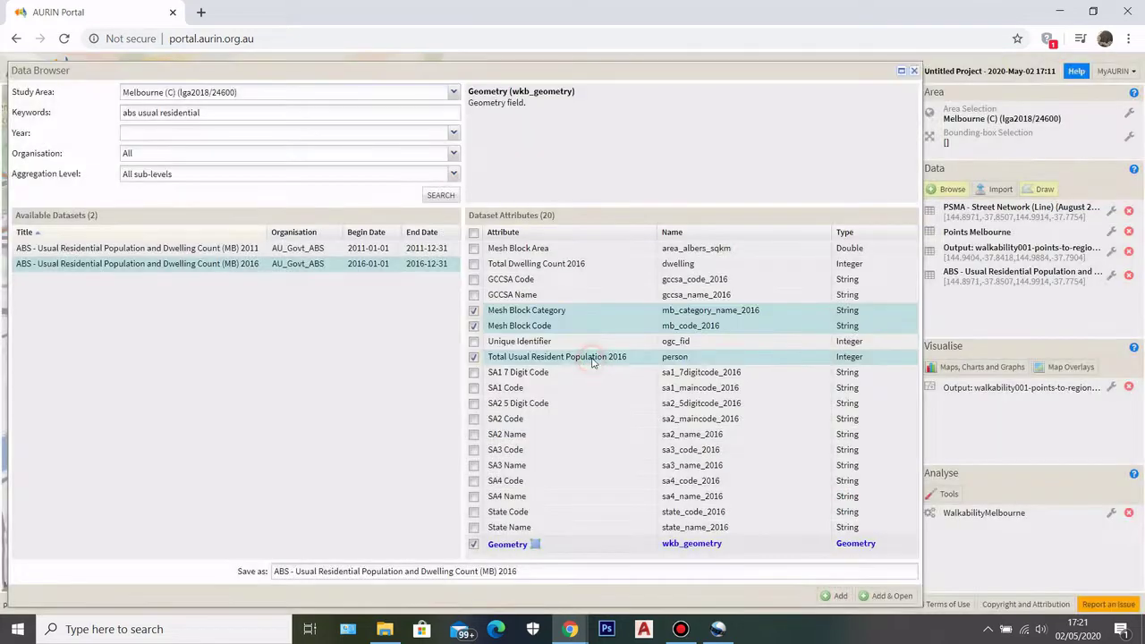
click(914, 71)
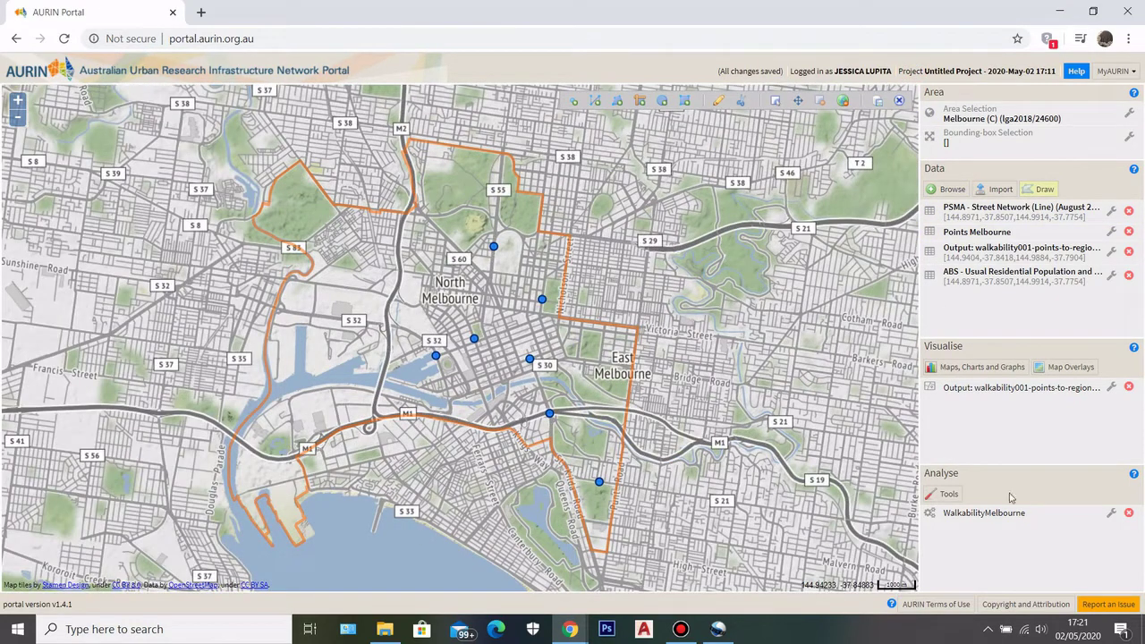
Start a new Walkability Index Within Areas analysis from the Walkability tool group.
click(950, 495)
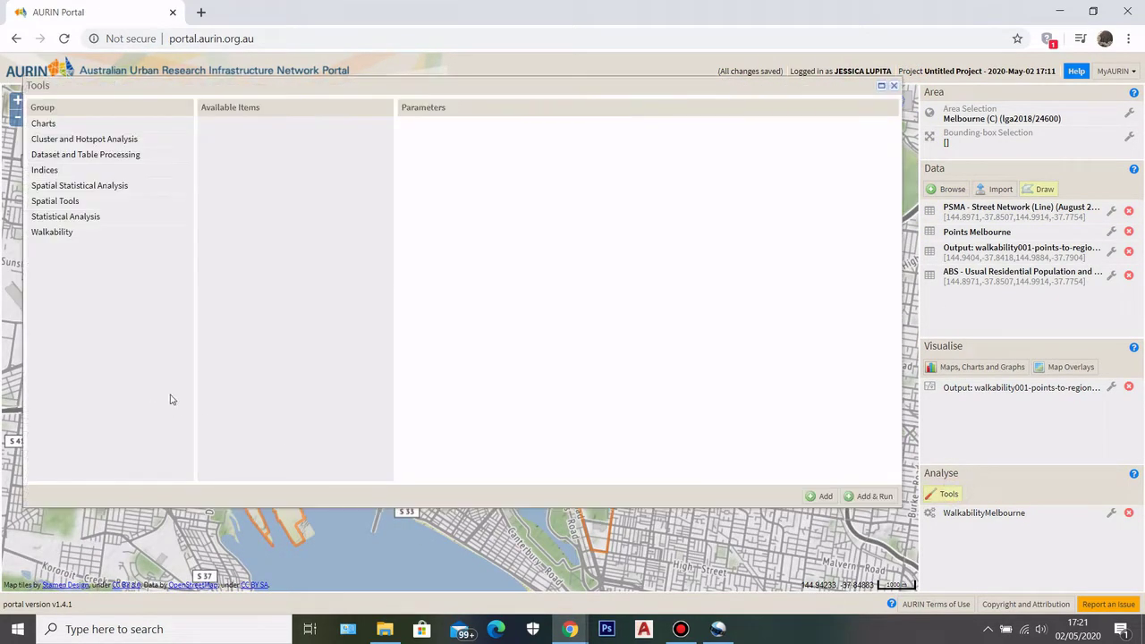
click(104, 234)
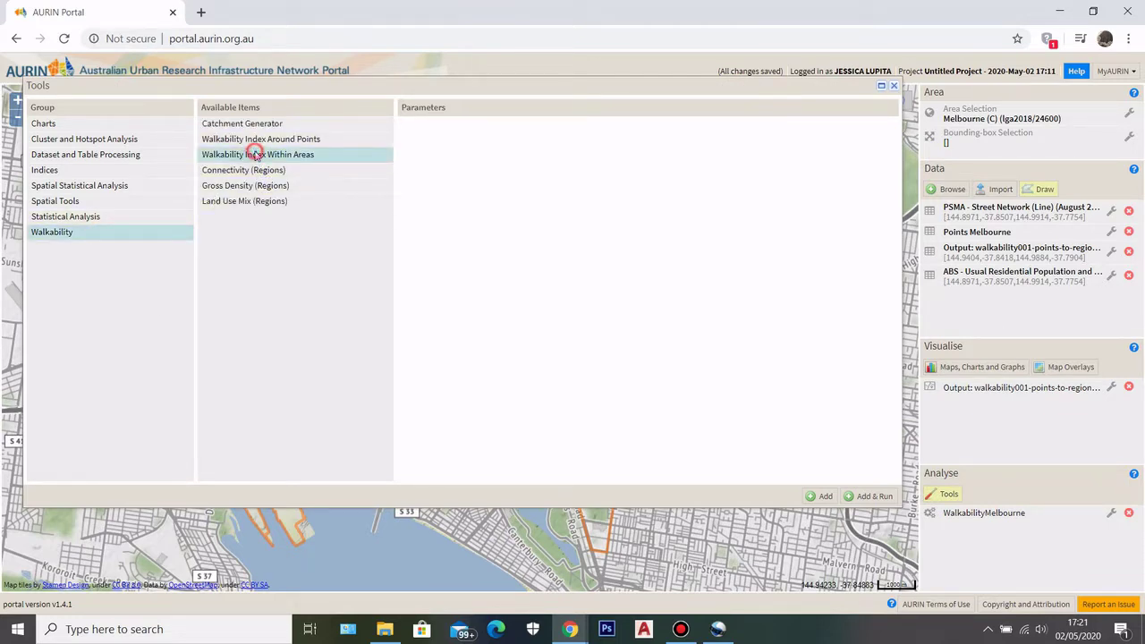
click(257, 154)
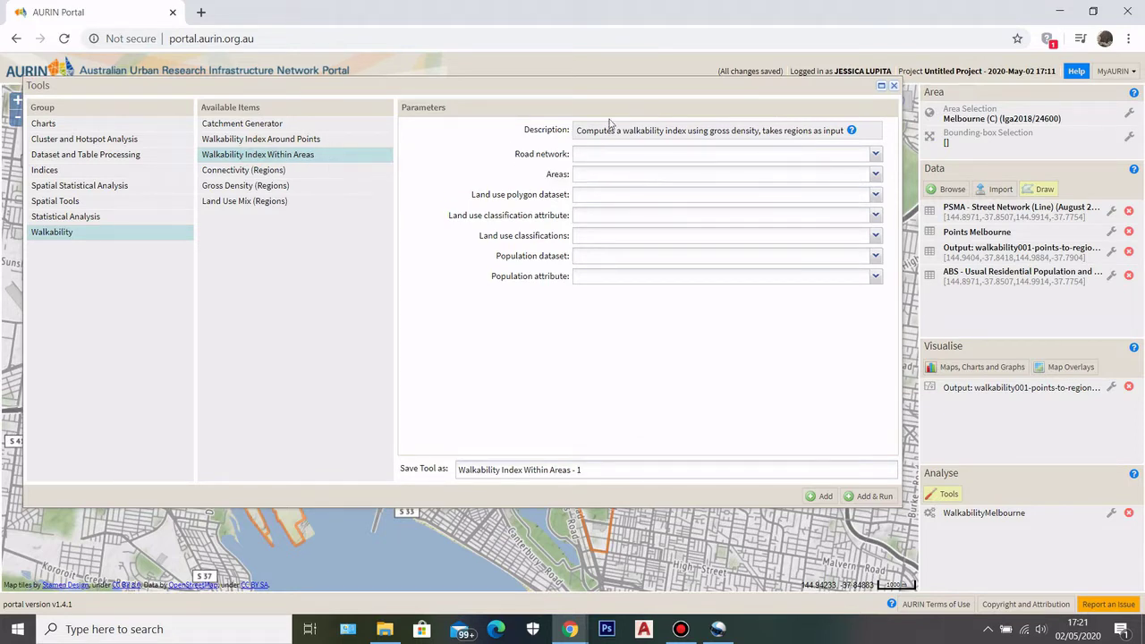
Open the help page for Walkability Index Within Areas and review its Inputs and Outputs sections.
click(851, 130)
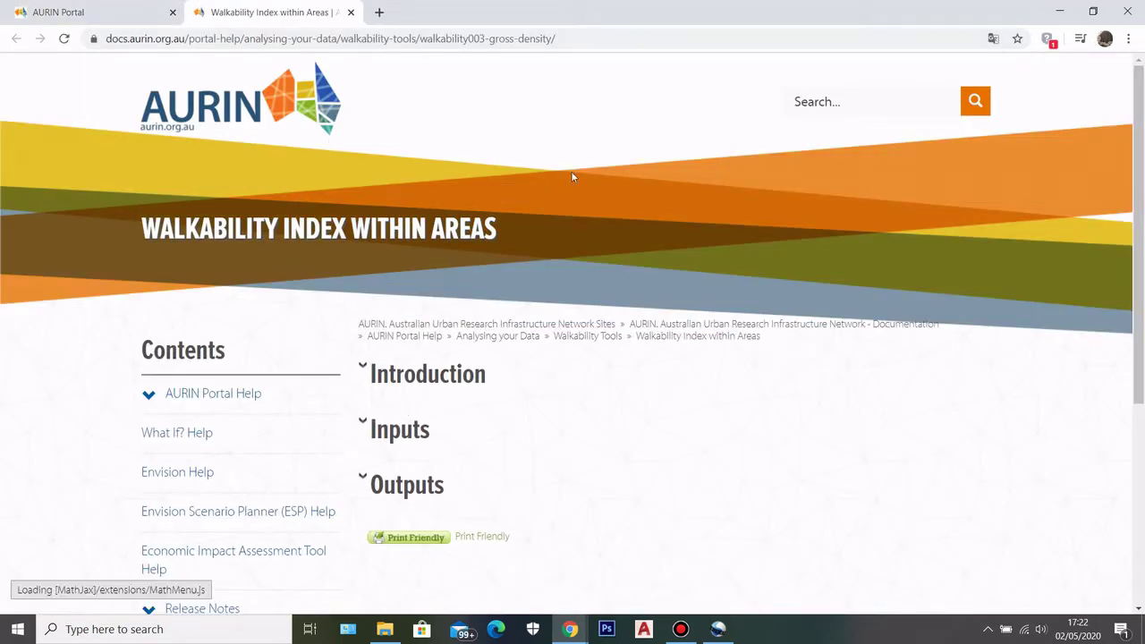
scroll(537, 287, down, 1)
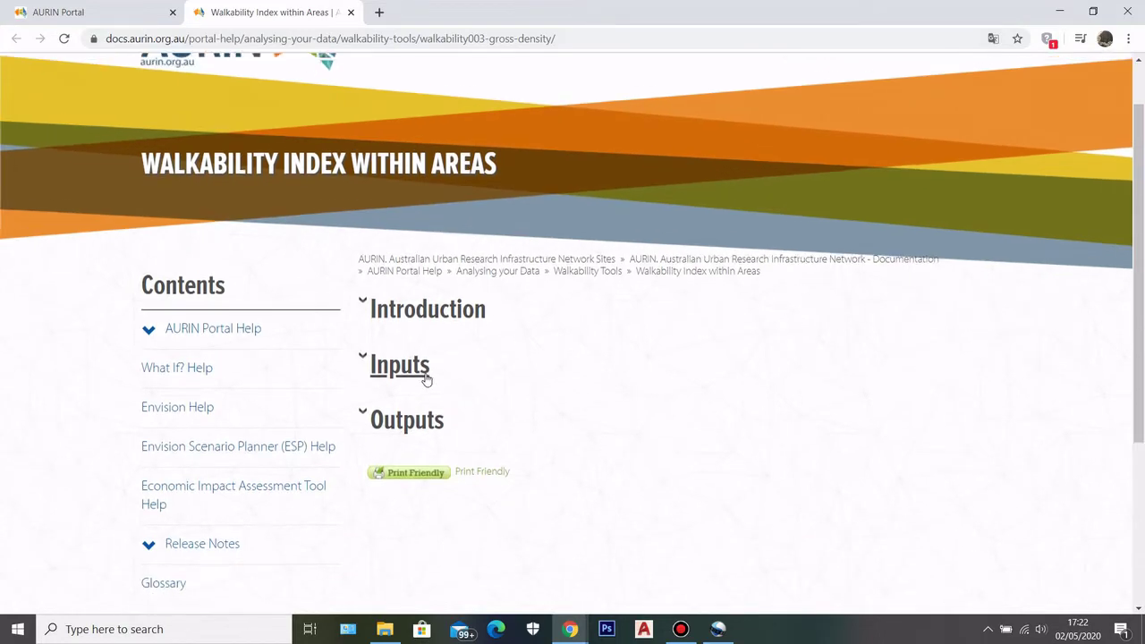
scroll(424, 385, up, 1)
scroll(421, 393, down, 1)
click(409, 358)
scroll(455, 368, down, 1)
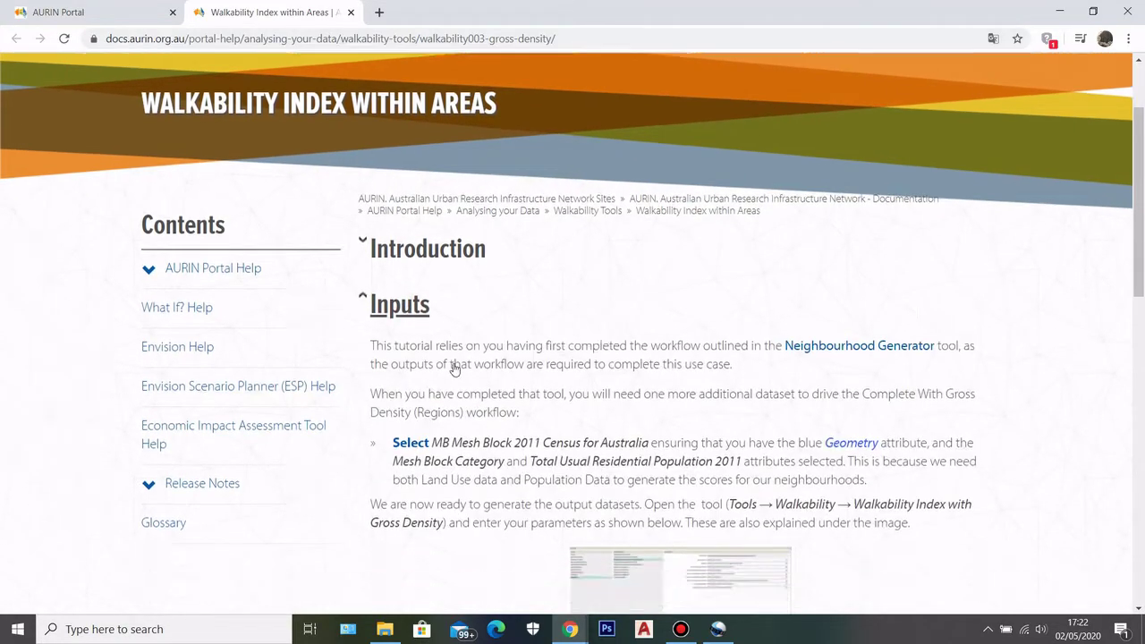
scroll(454, 369, down, 3)
scroll(429, 223, up, 1)
click(416, 207)
click(402, 266)
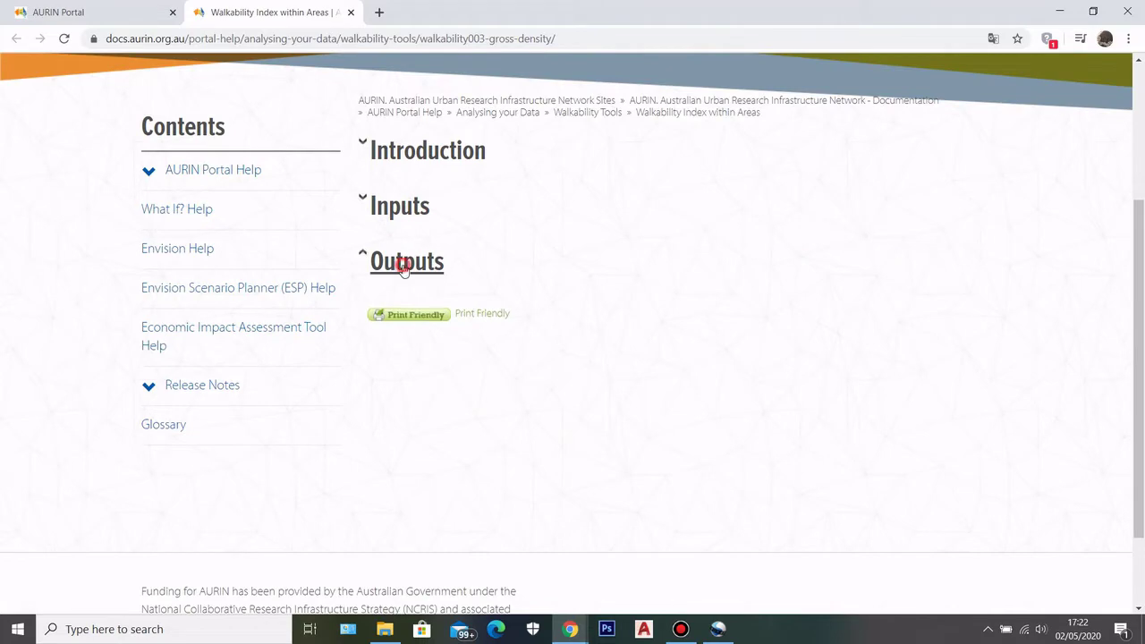
scroll(515, 264, down, 4)
scroll(592, 450, up, 3)
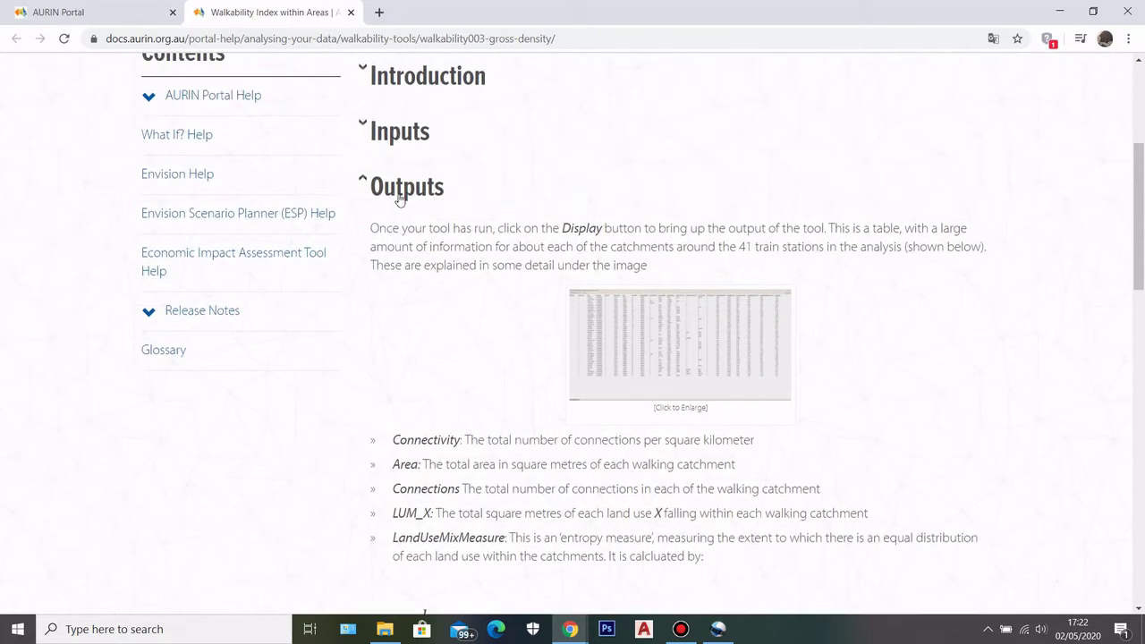
click(397, 138)
scroll(338, 345, down, 2)
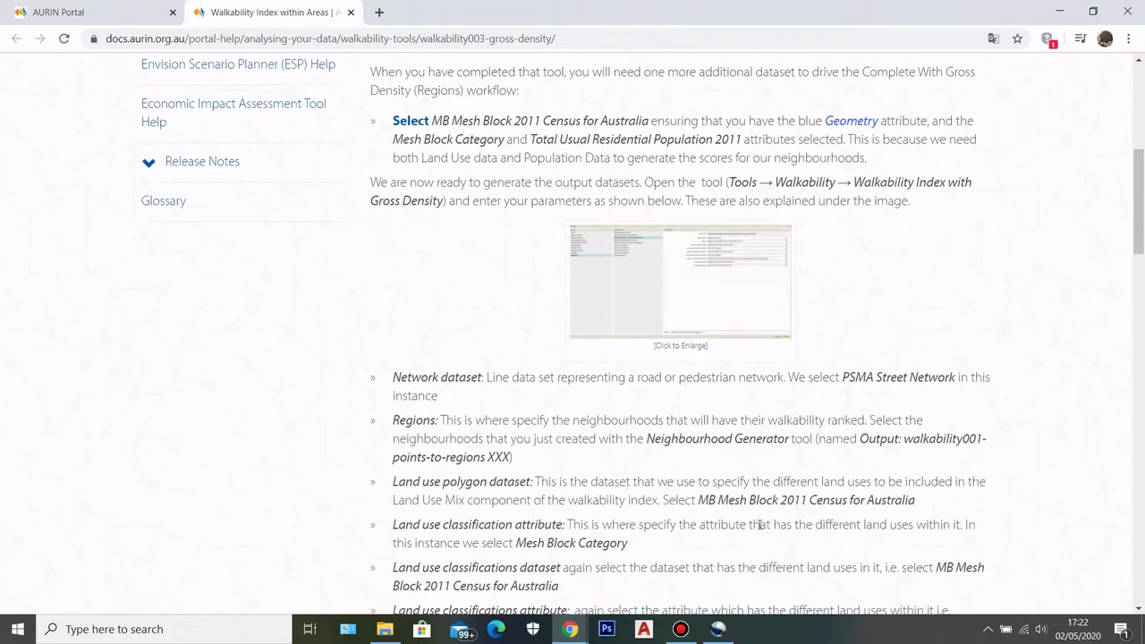
Reread the parameter explanations in the help page's Inputs section, then return to the tool's parameters in the AURIN Portal.
click(81, 18)
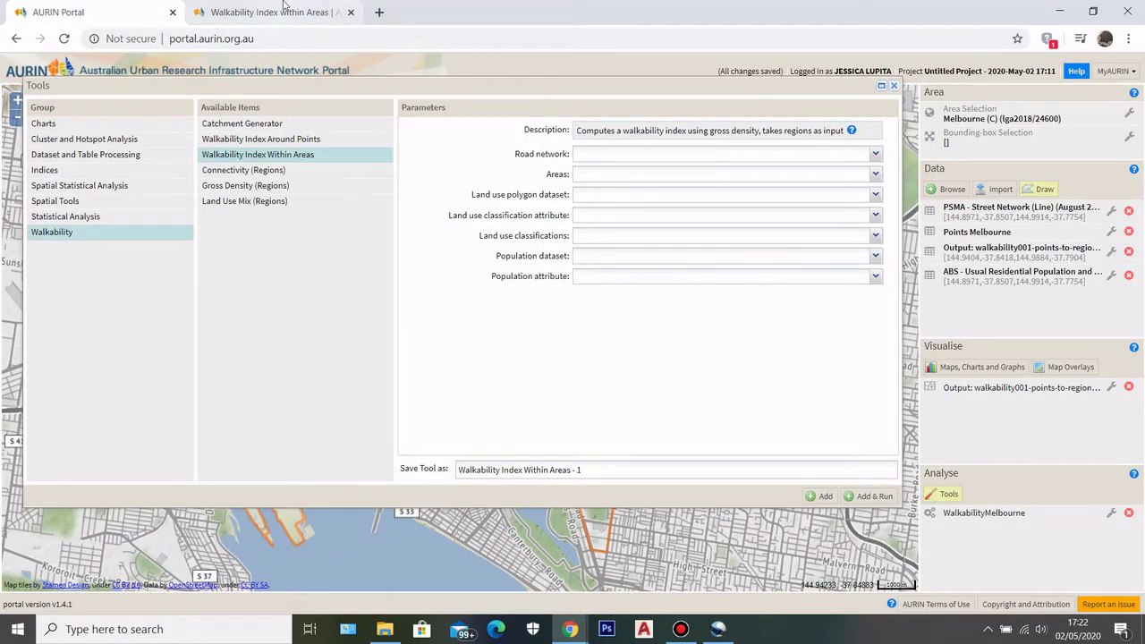
key(ctrl+Tab)
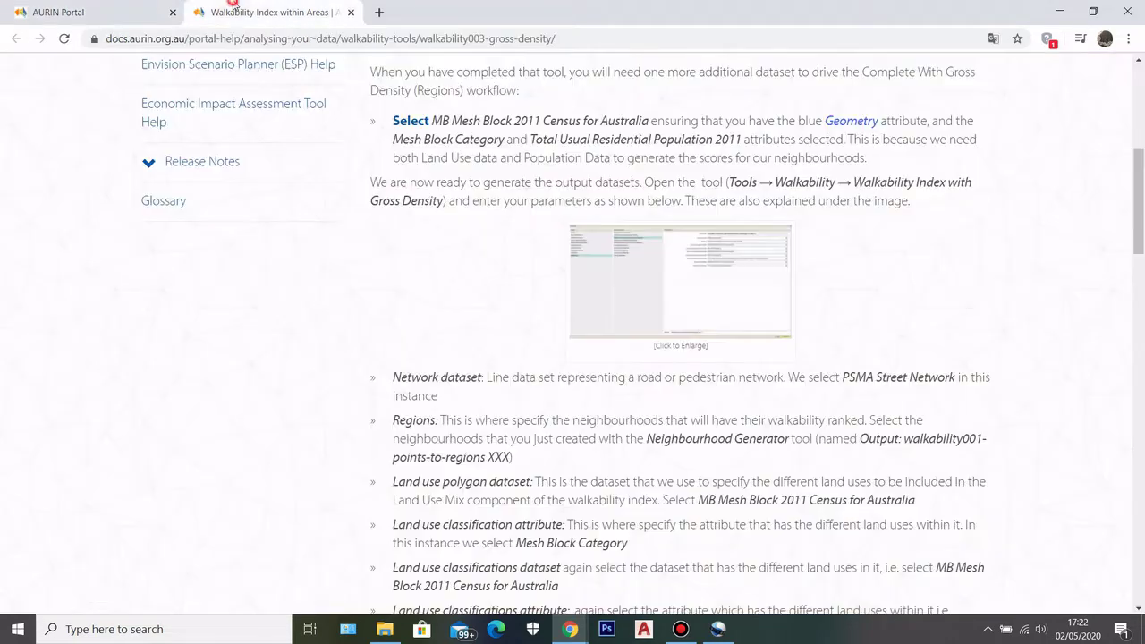
scroll(526, 383, up, 3)
scroll(411, 384, up, 1)
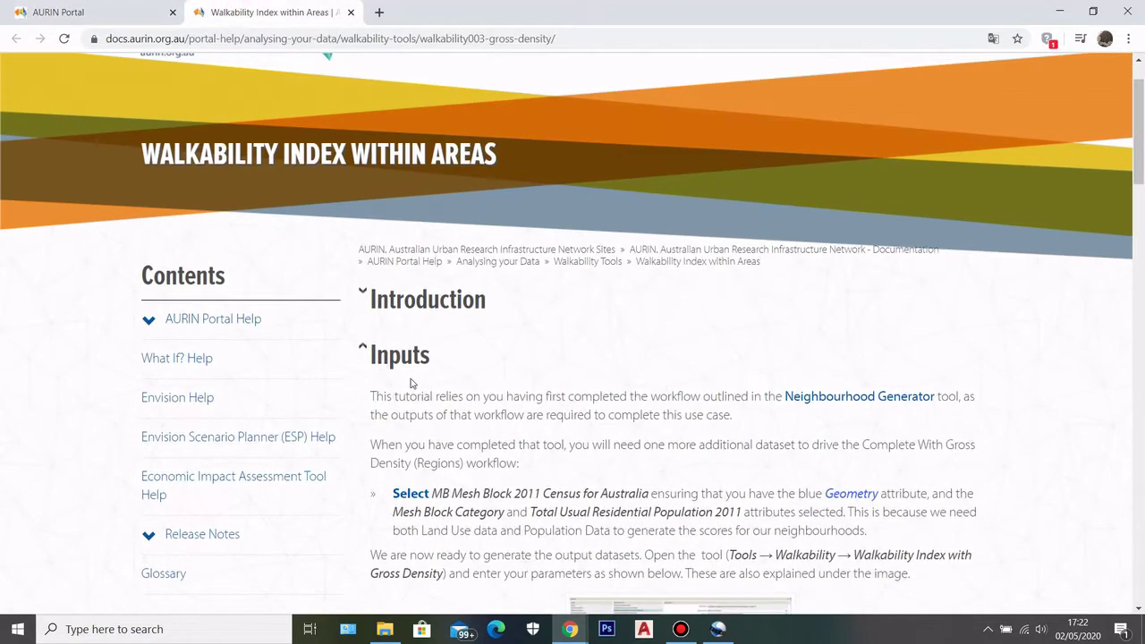
scroll(447, 386, down, 4)
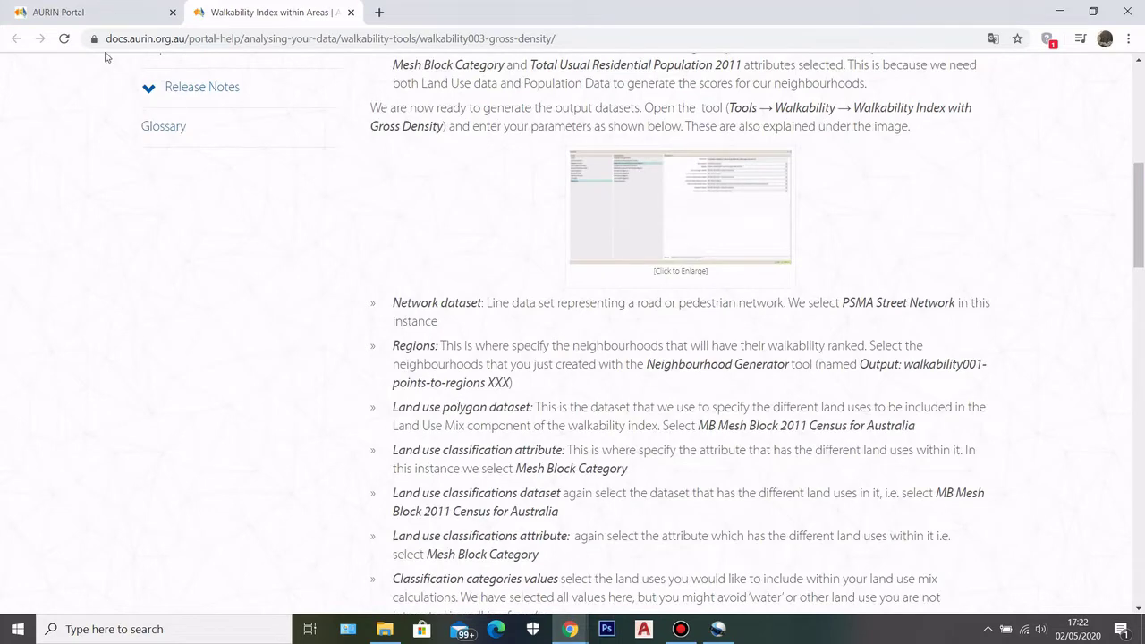
scroll(549, 325, down, 1)
scroll(661, 420, down, 1)
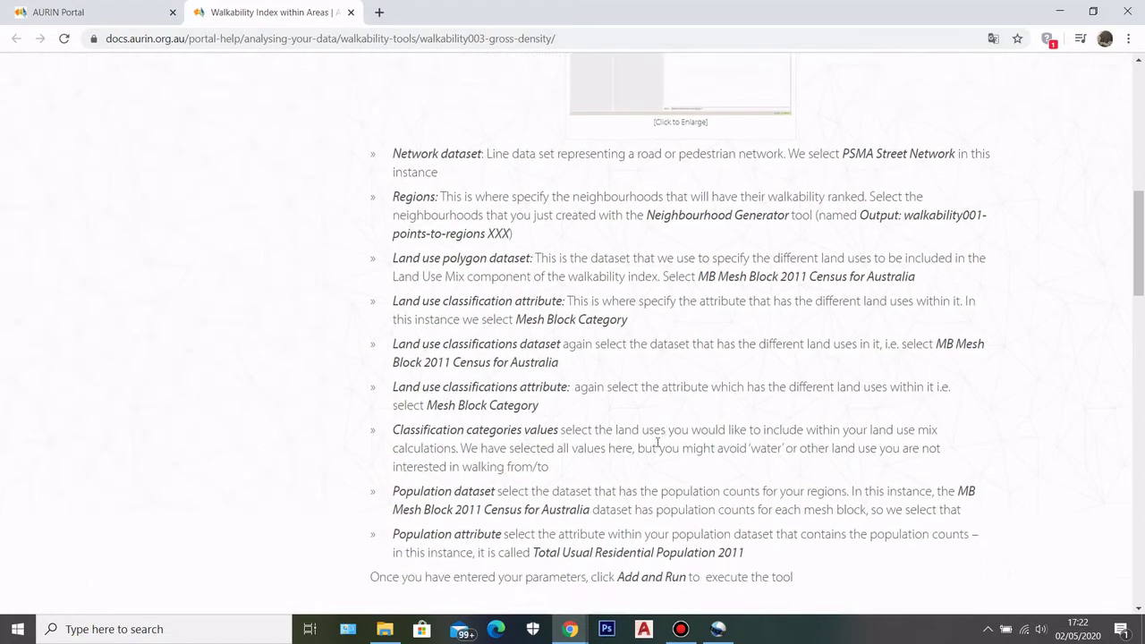
scroll(566, 264, up, 3)
scroll(414, 153, up, 1)
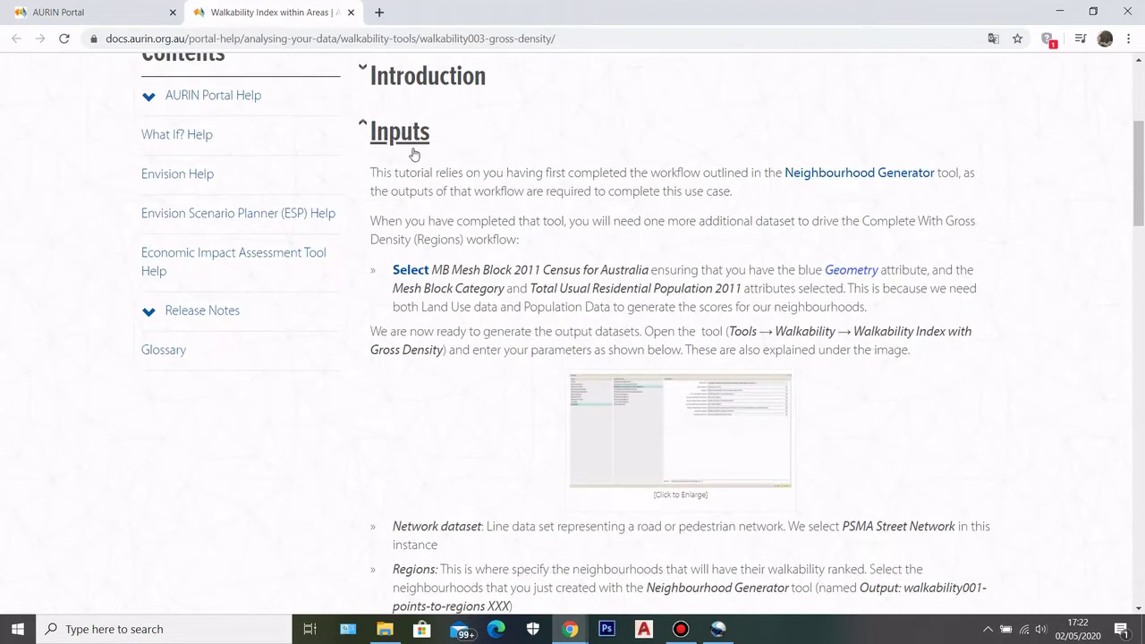
click(411, 143)
click(132, 12)
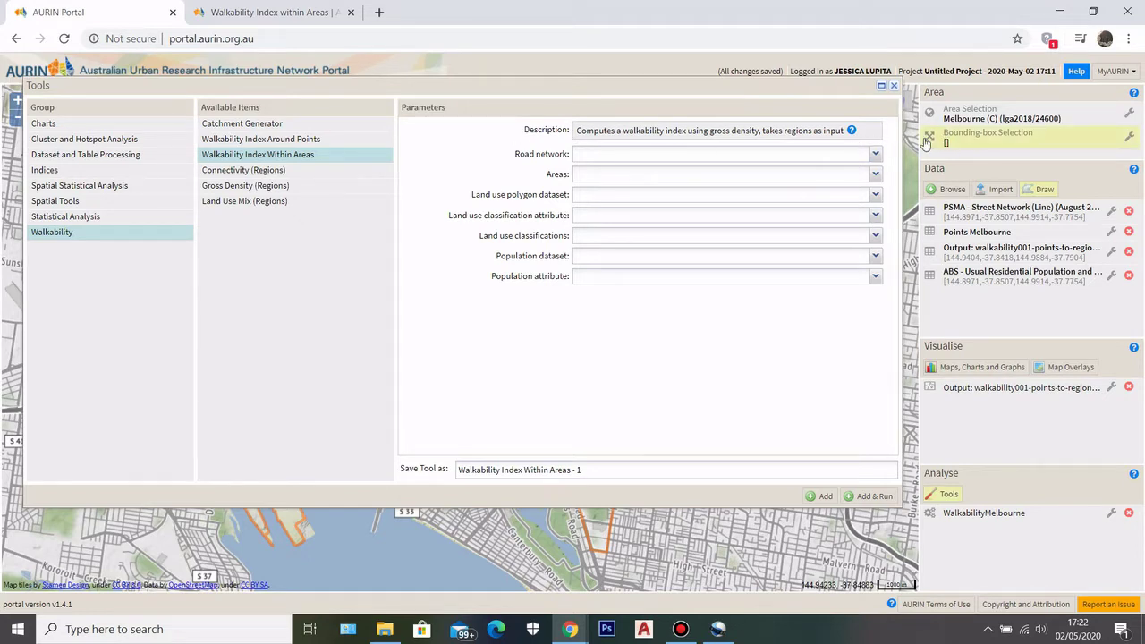
Set the road network to PSMA - Street Network (Line) (August 2016) and the areas to the walkability001-points-to-regions output.
click(877, 156)
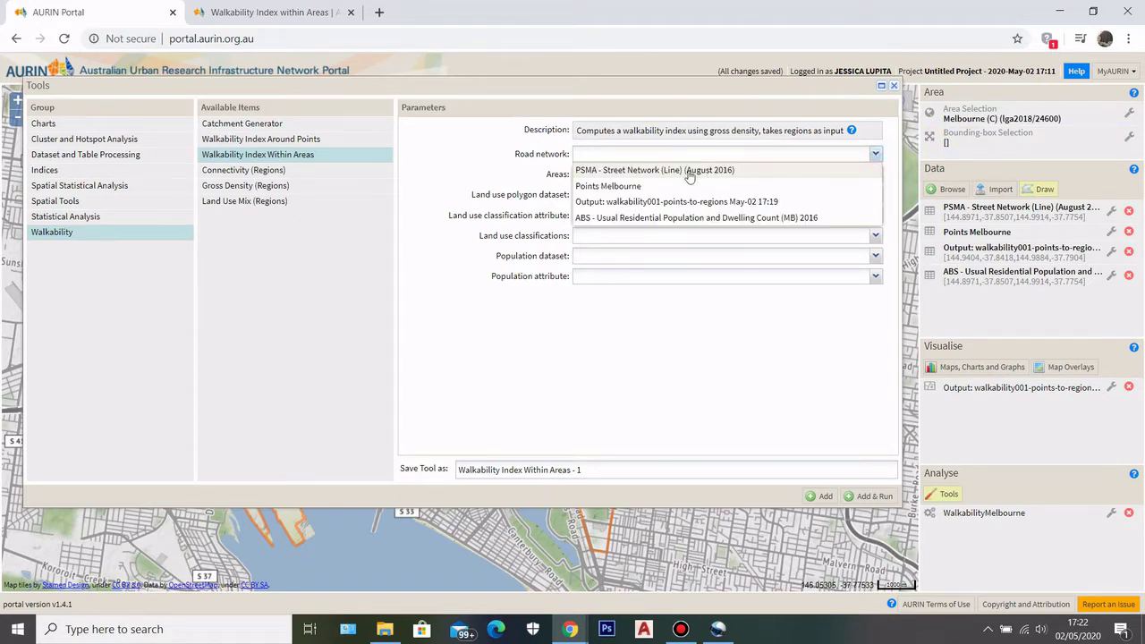
click(598, 171)
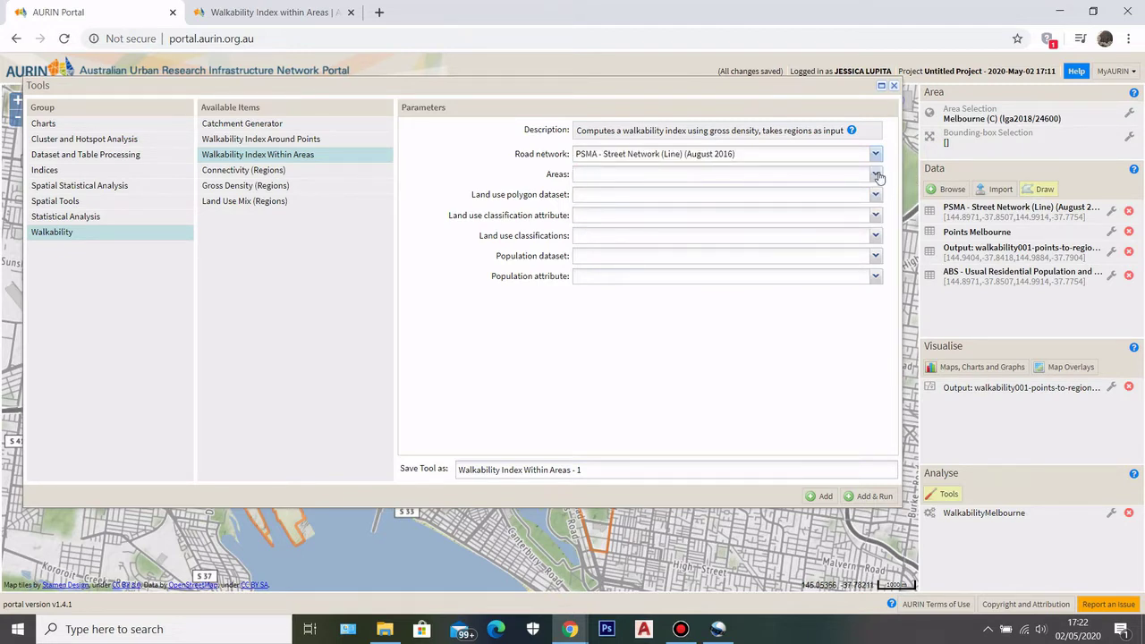
click(872, 173)
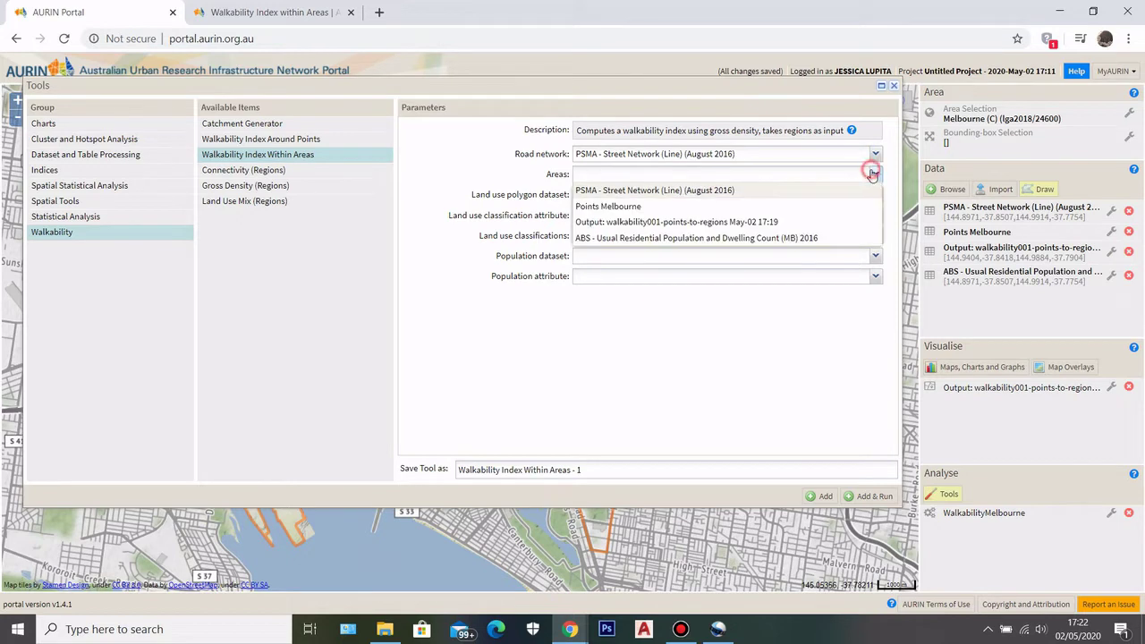
click(683, 223)
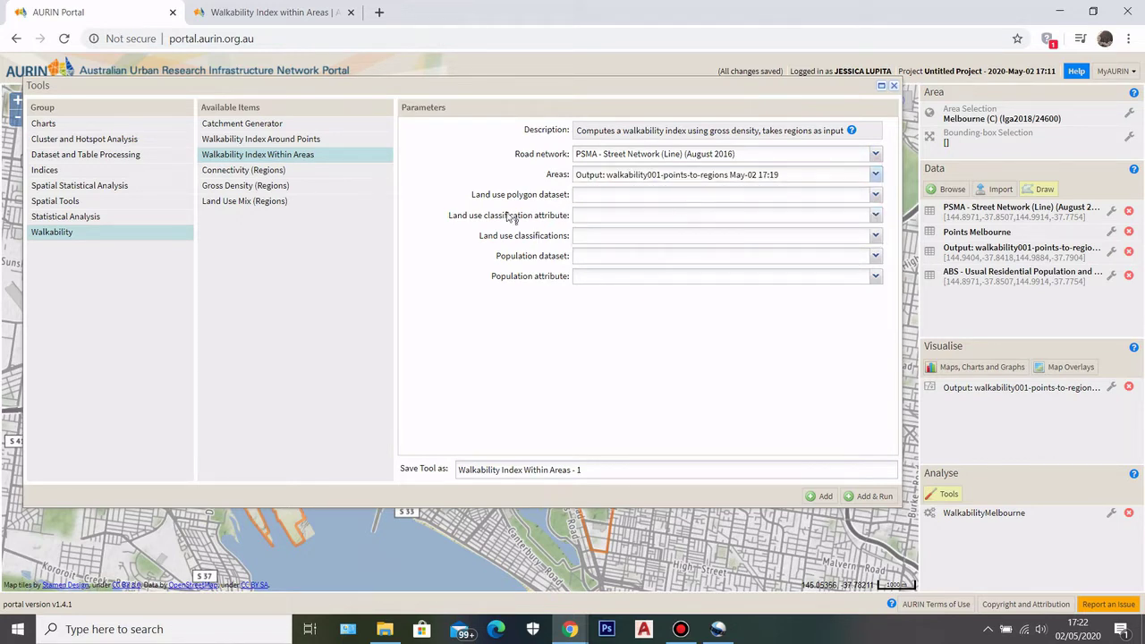
Set the land use polygon dataset to ABS - Usual Residential Population and Dwelling Count (MB) 2016, with Mesh Block Category as classification attribute.
click(876, 196)
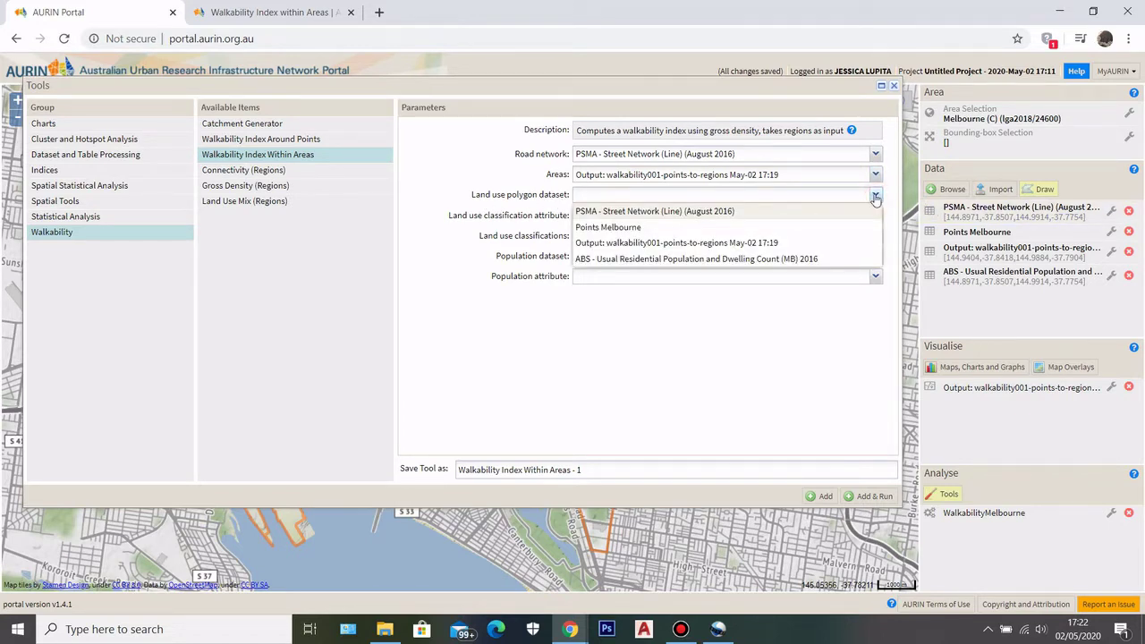
click(623, 259)
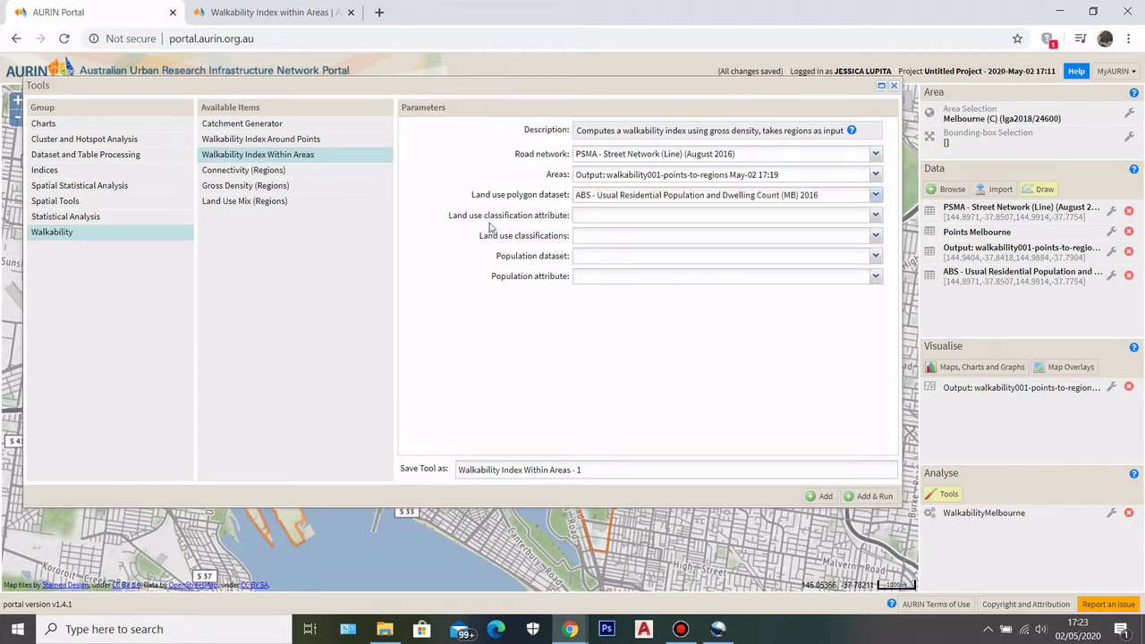
click(874, 215)
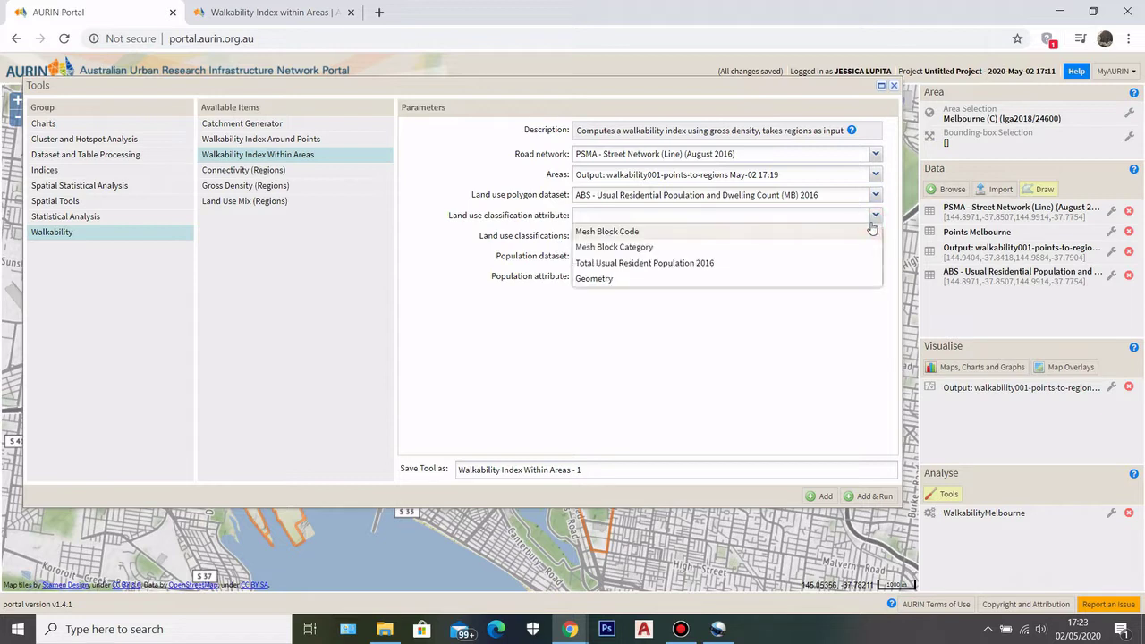
click(602, 248)
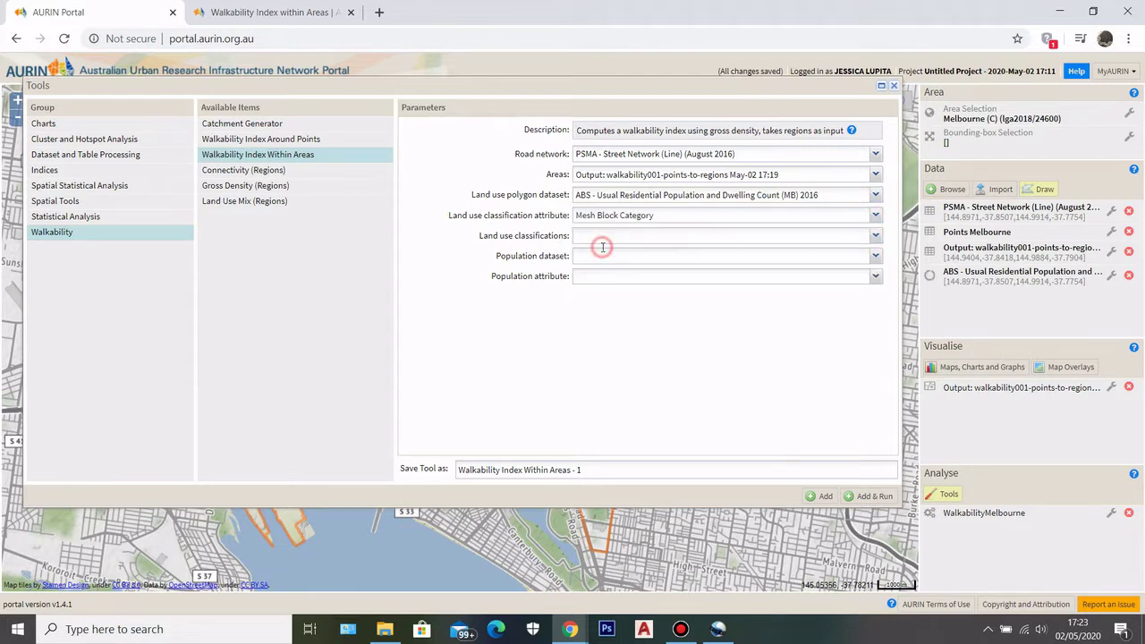
Include the Residential, Parkland, Industrial, Commercial, Education, Transport and Hospital/Medical land use classifications, leaving out Water.
click(876, 236)
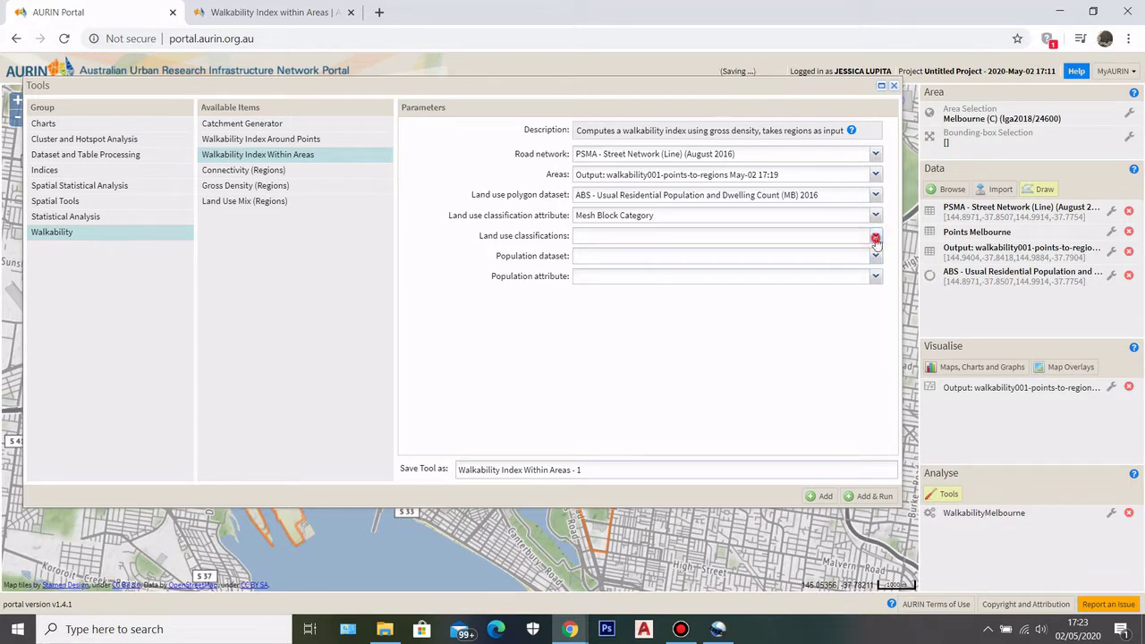
click(873, 236)
click(867, 237)
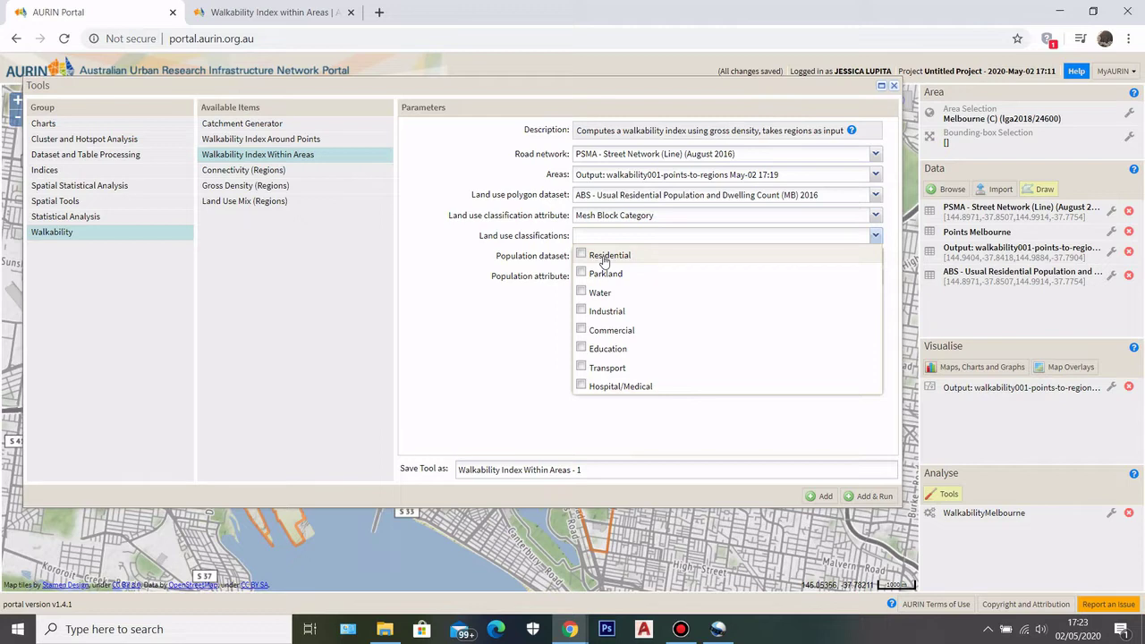
click(582, 256)
click(581, 275)
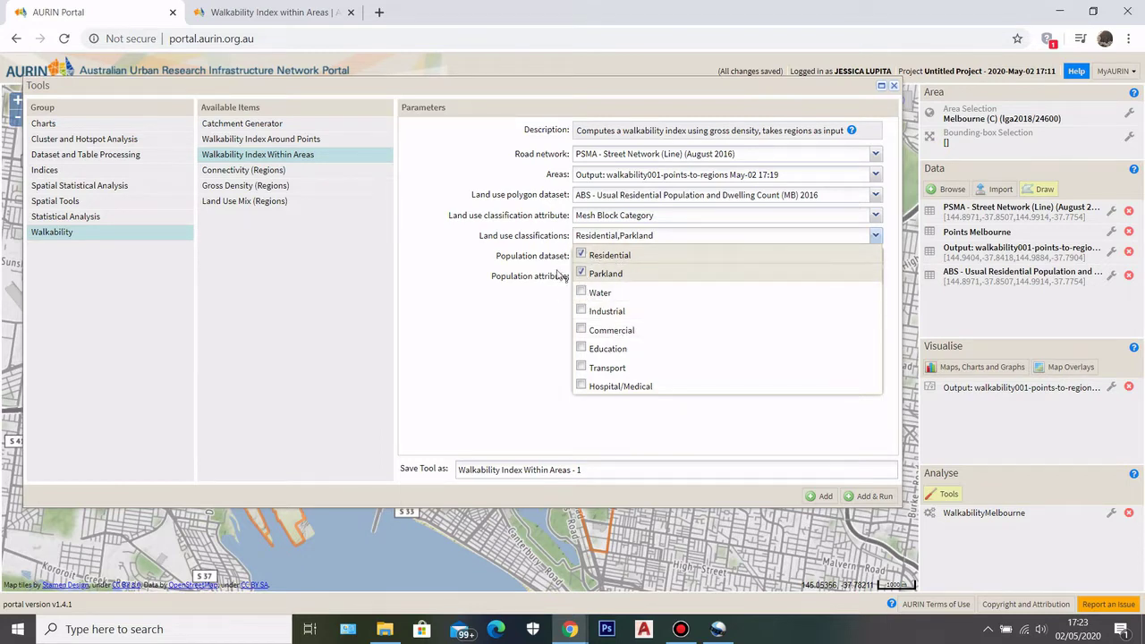
click(581, 311)
click(581, 330)
click(581, 348)
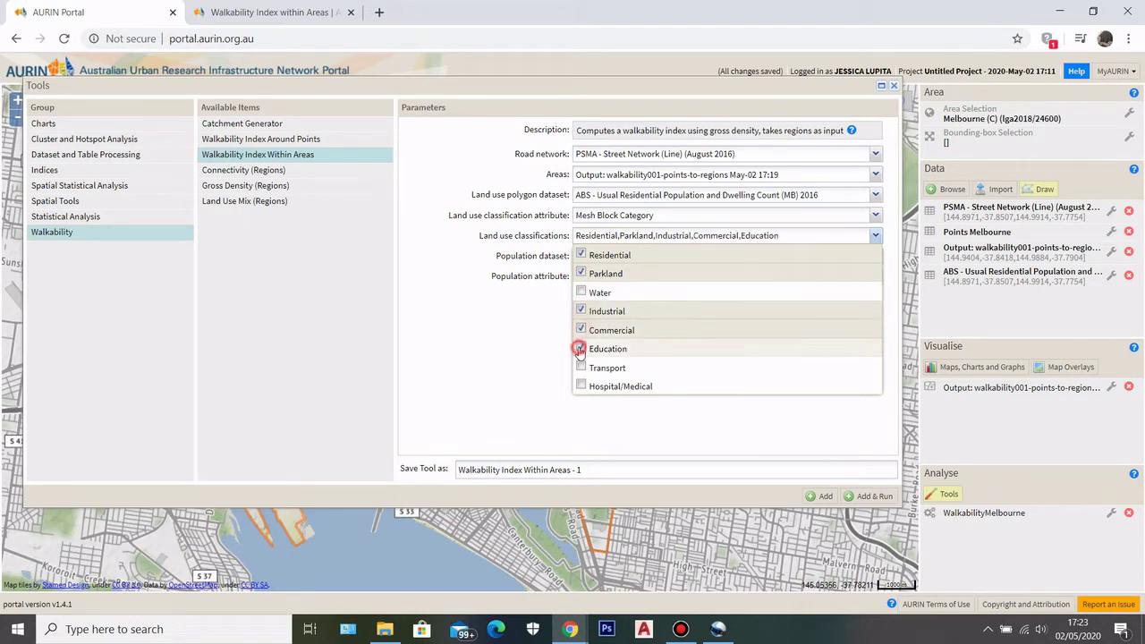
click(580, 368)
click(581, 386)
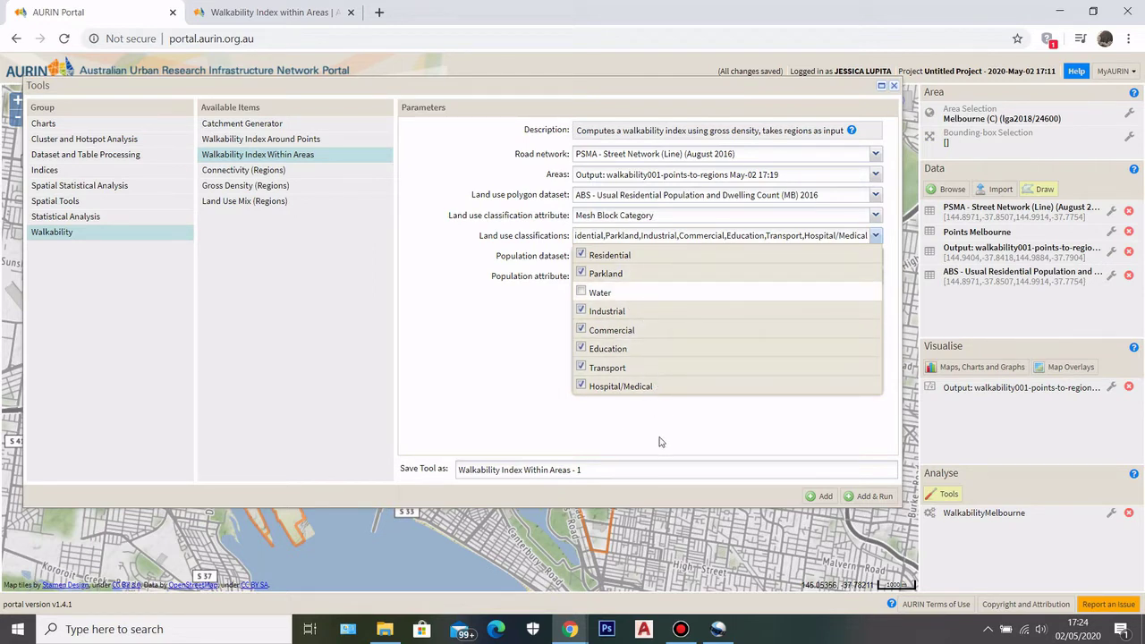
click(776, 428)
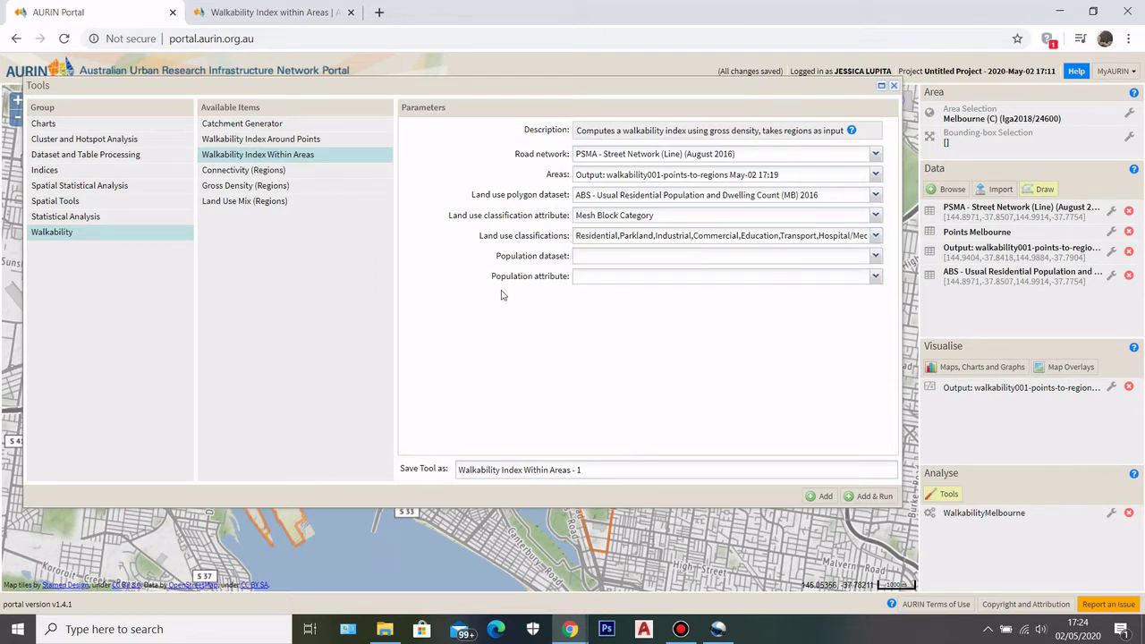
Set the population dataset to ABS - Usual Residential Population and Dwelling Count (MB) 2016, its attribute to Total Usual Resident Population 2016, and run the tool.
click(876, 256)
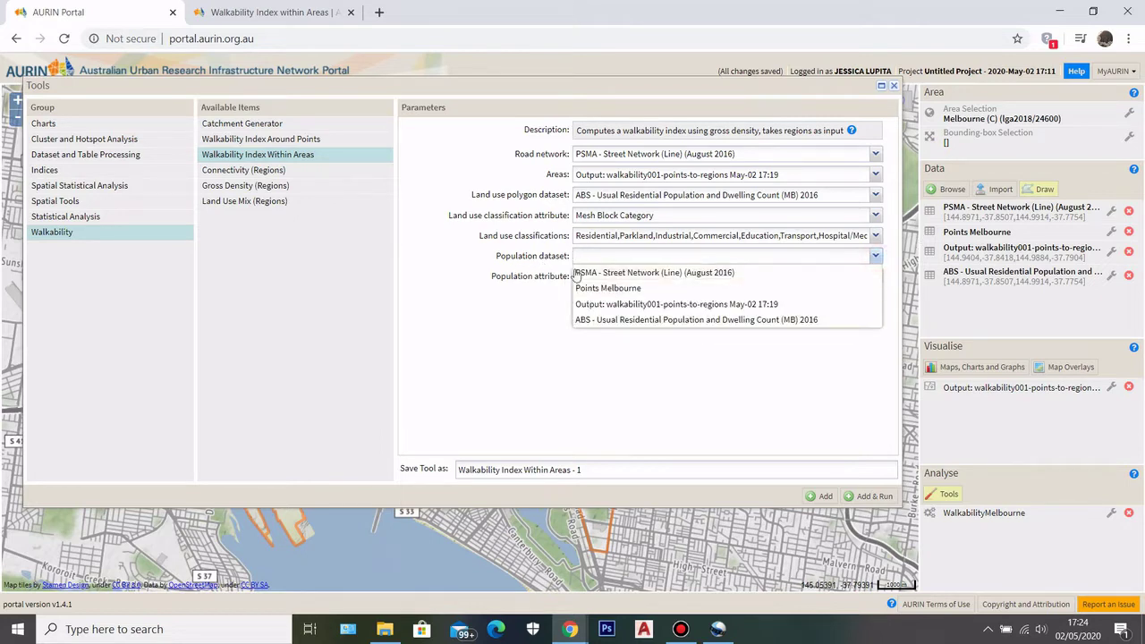
click(589, 324)
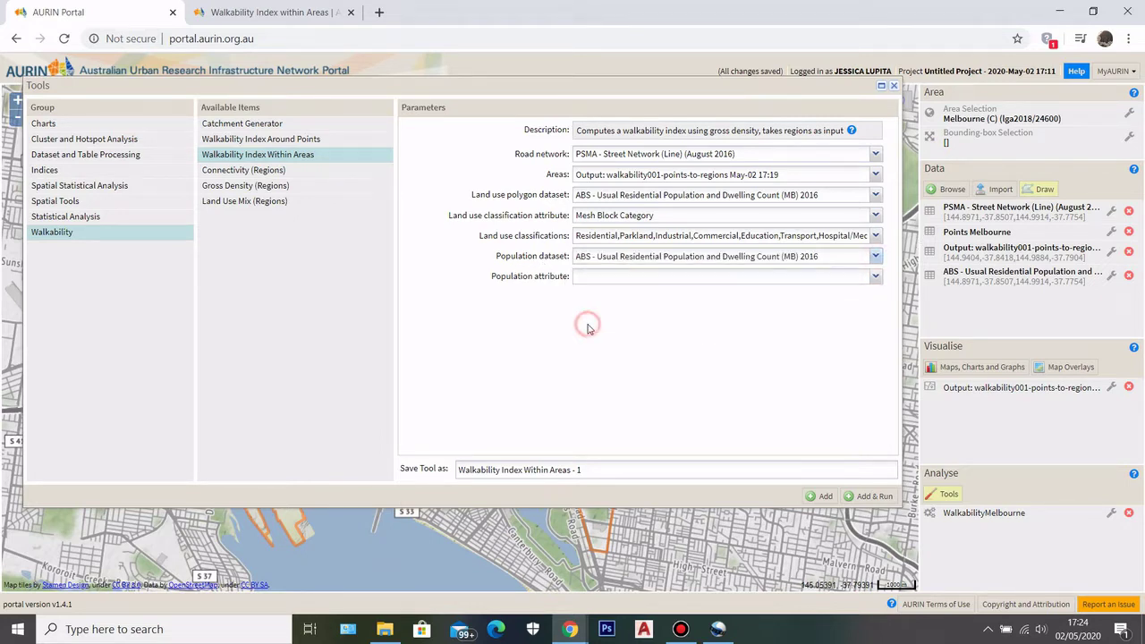
click(876, 276)
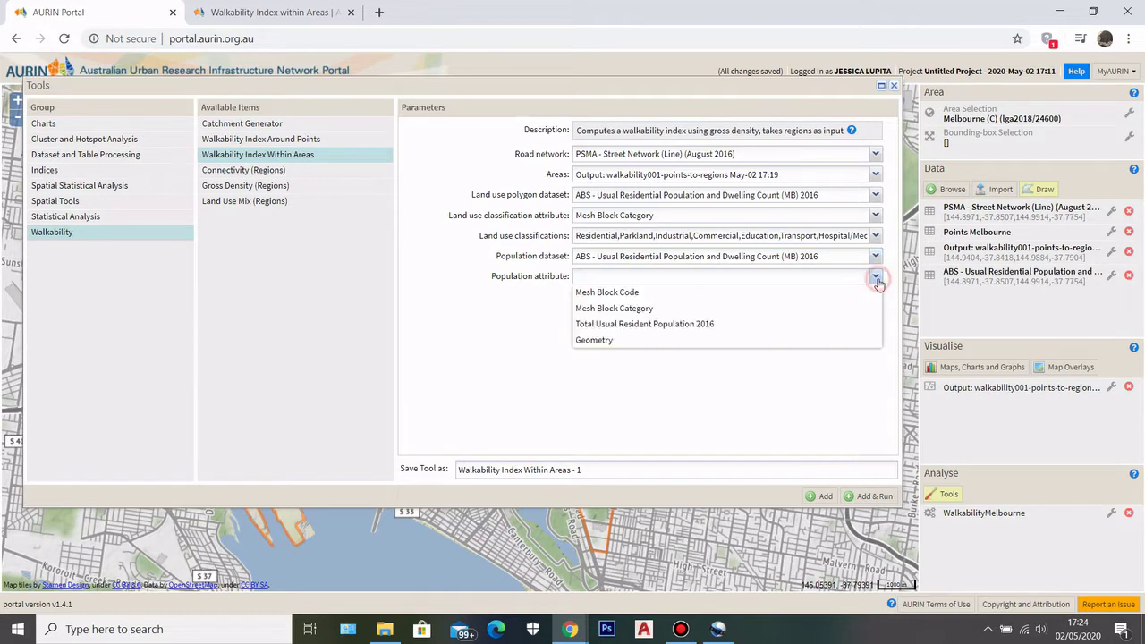
click(584, 327)
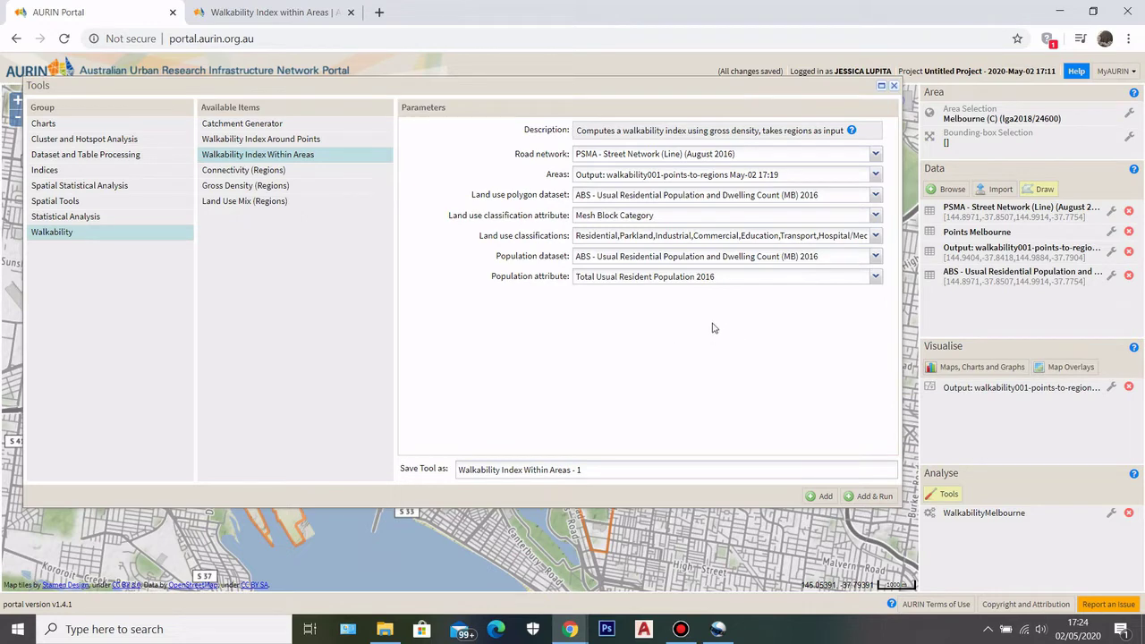
click(867, 497)
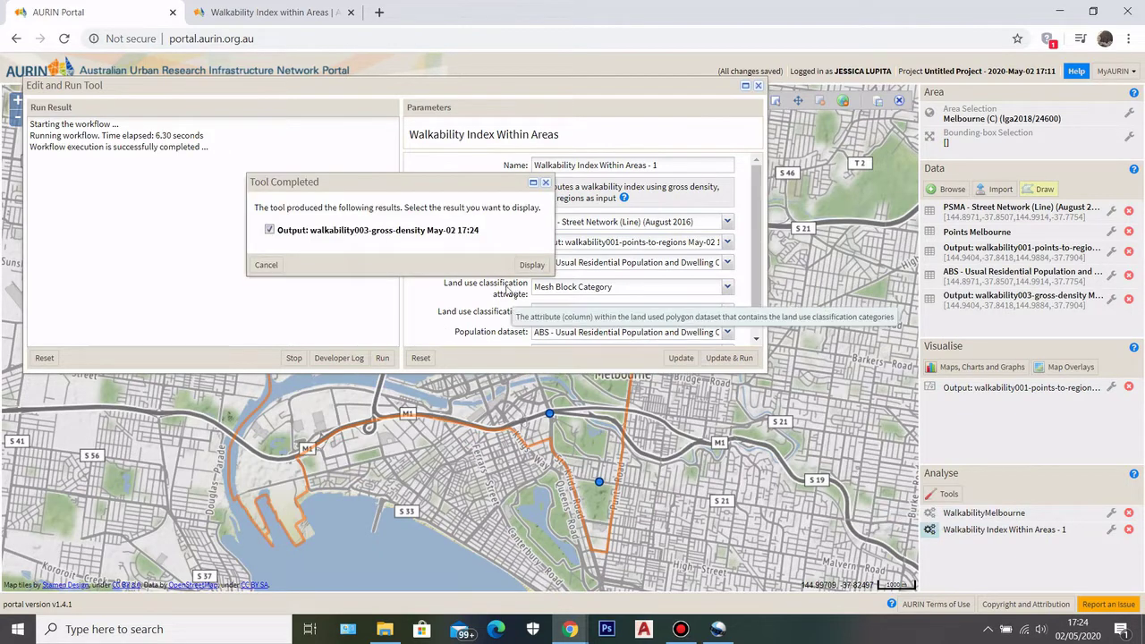
Display the walkability003-gross-density output and examine its table columns, from connectivity and land use areas to the Z scores.
click(521, 264)
click(295, 194)
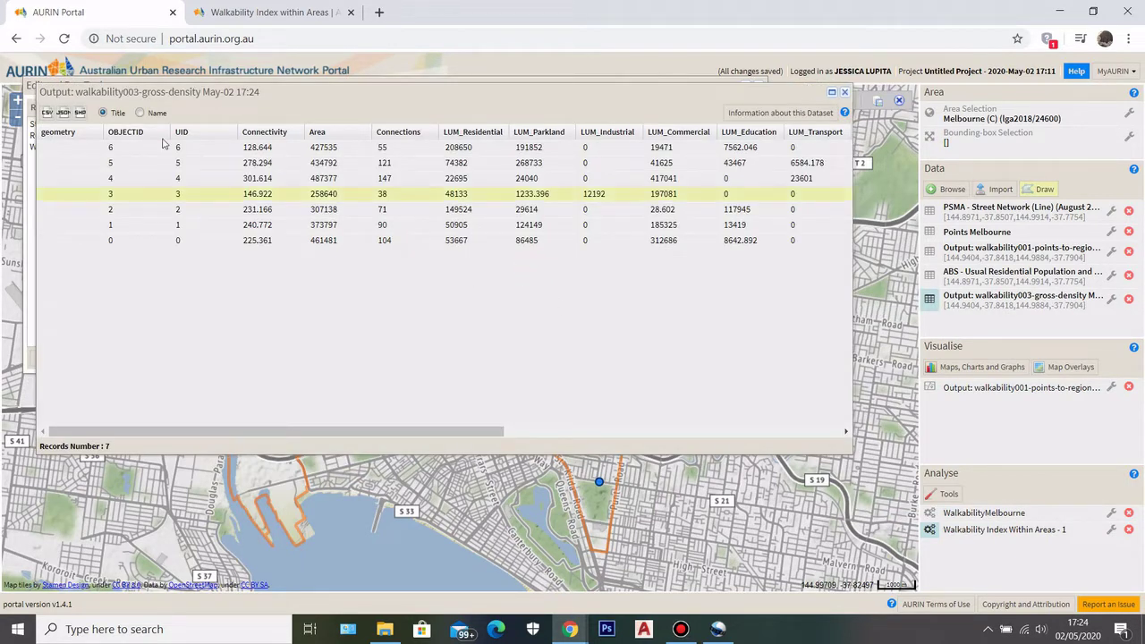
mouse_move(153, 431)
mouse_down()
mouse_move(347, 434)
mouse_move(503, 481)
mouse_move(358, 439)
mouse_move(139, 425)
mouse_move(477, 454)
mouse_move(168, 440)
mouse_up()
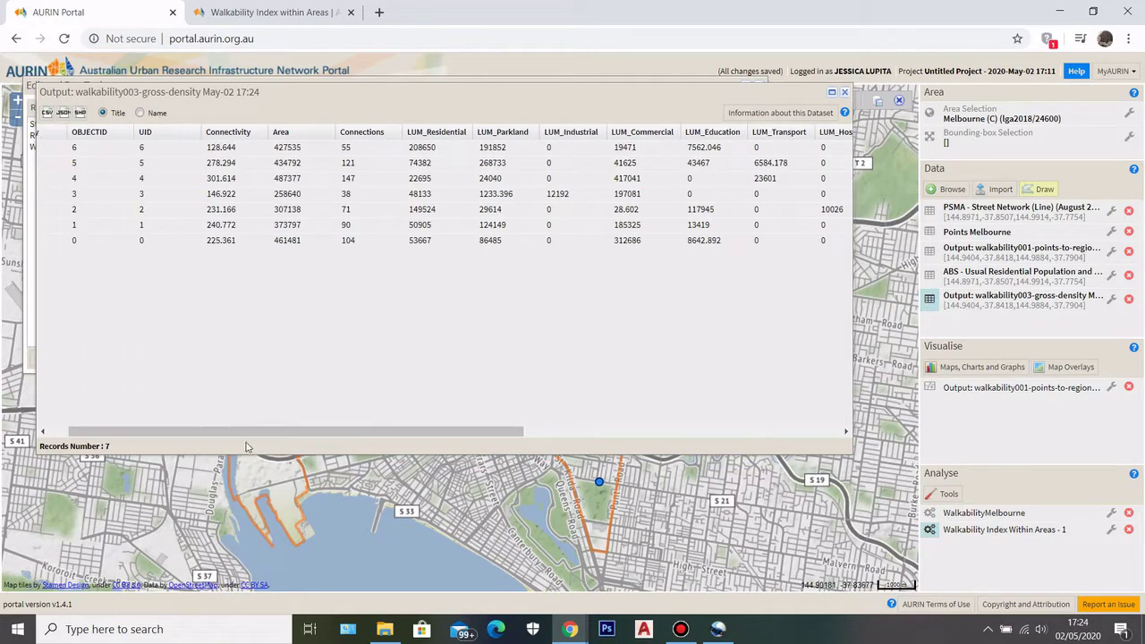
drag(251, 432, 231, 432)
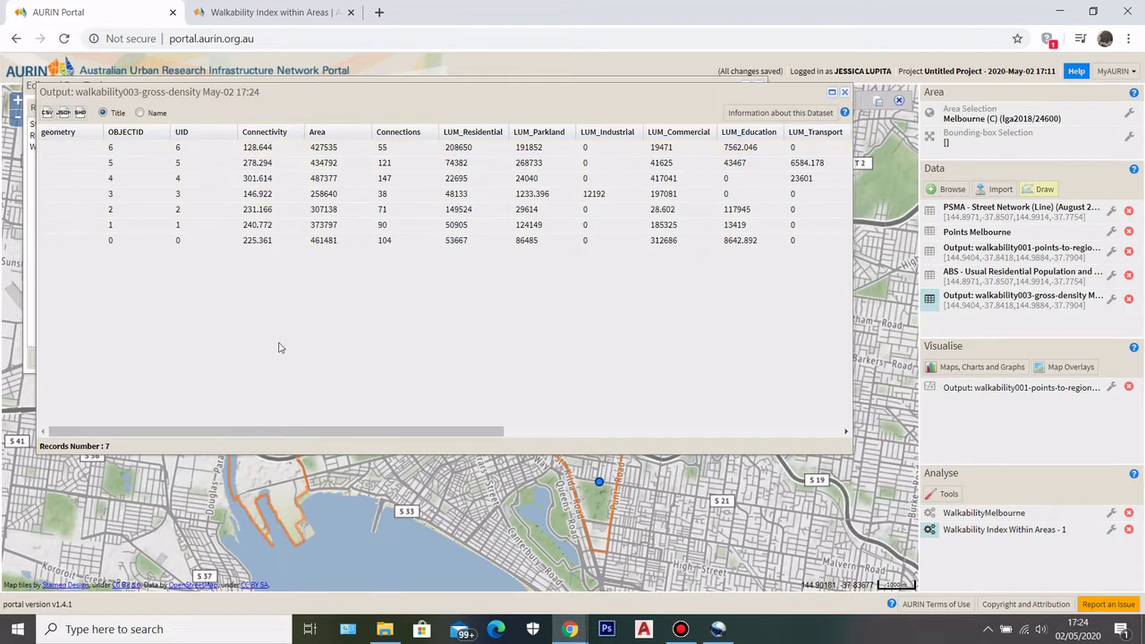
drag(294, 431, 635, 430)
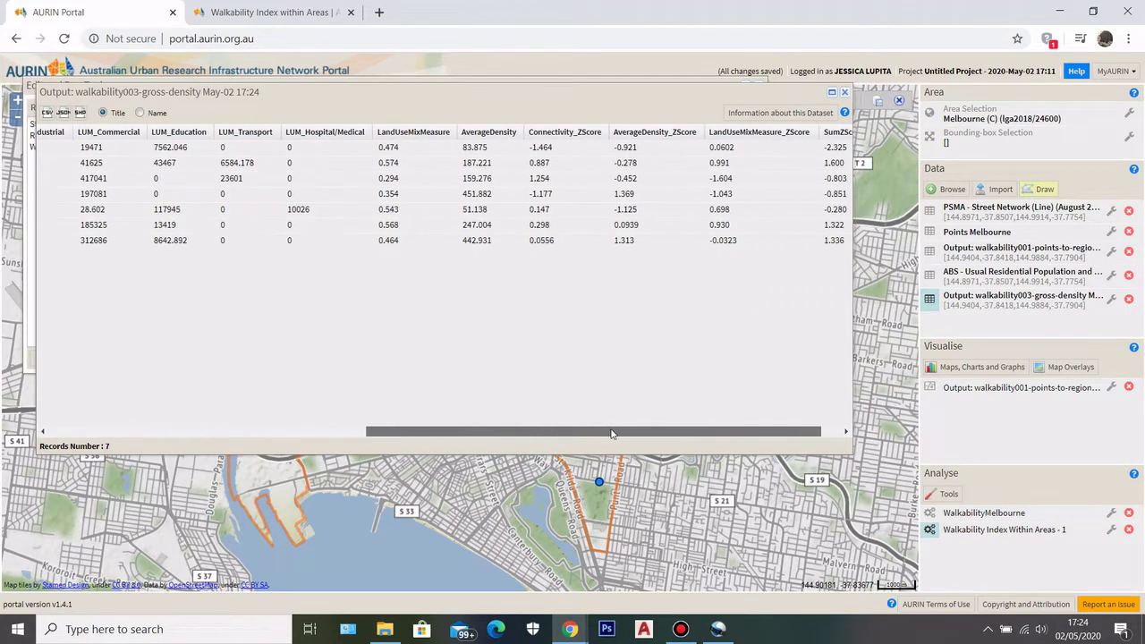
Review the help page's explanations of the output columns, Z scores and choropleth mapping, then return to the AURIN Portal.
click(304, 13)
scroll(433, 320, down, 1)
scroll(433, 320, down, 5)
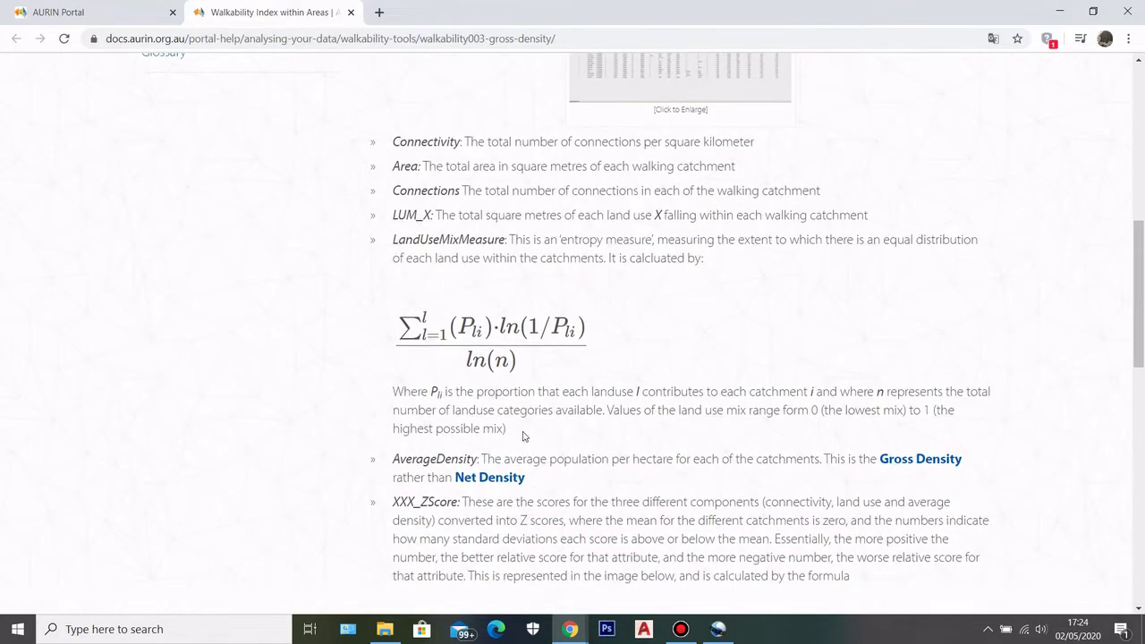
scroll(511, 384, up, 3)
scroll(481, 235, up, 1)
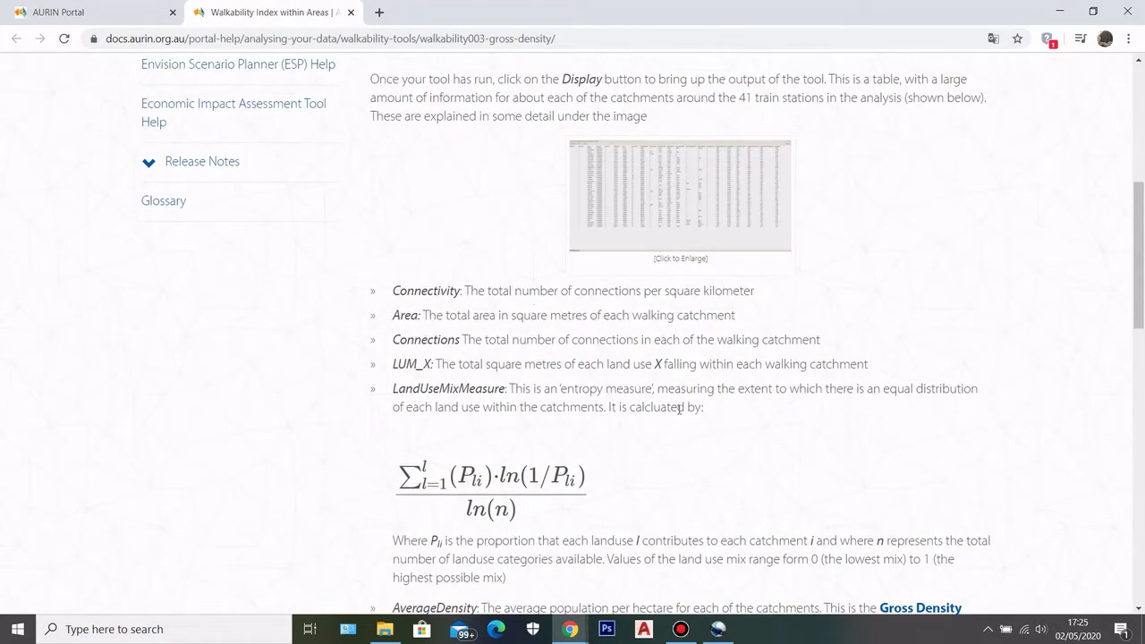
scroll(680, 408, down, 10)
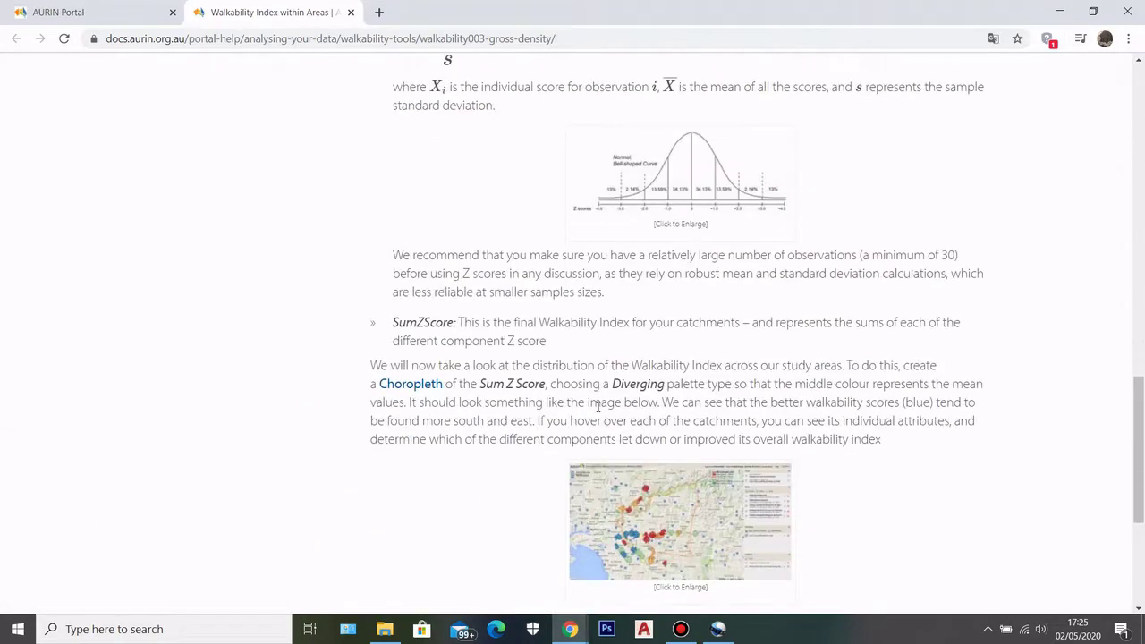
scroll(597, 407, down, 3)
scroll(635, 483, up, 8)
click(89, 12)
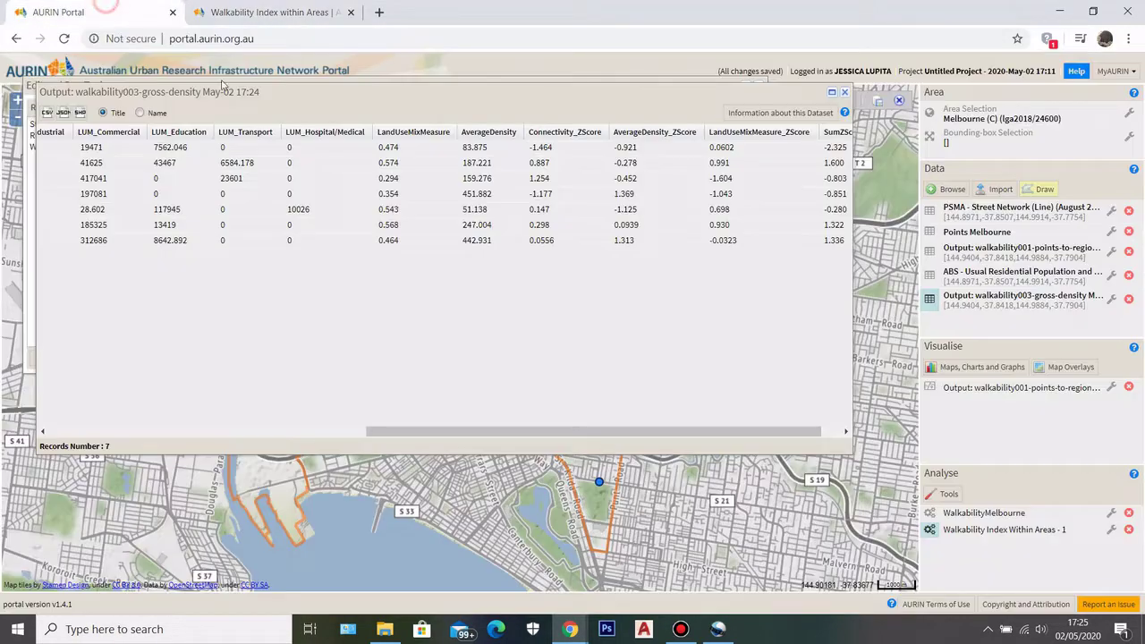
Close the output table and the tool's run window, and start a new Choropleth map visualisation.
click(845, 96)
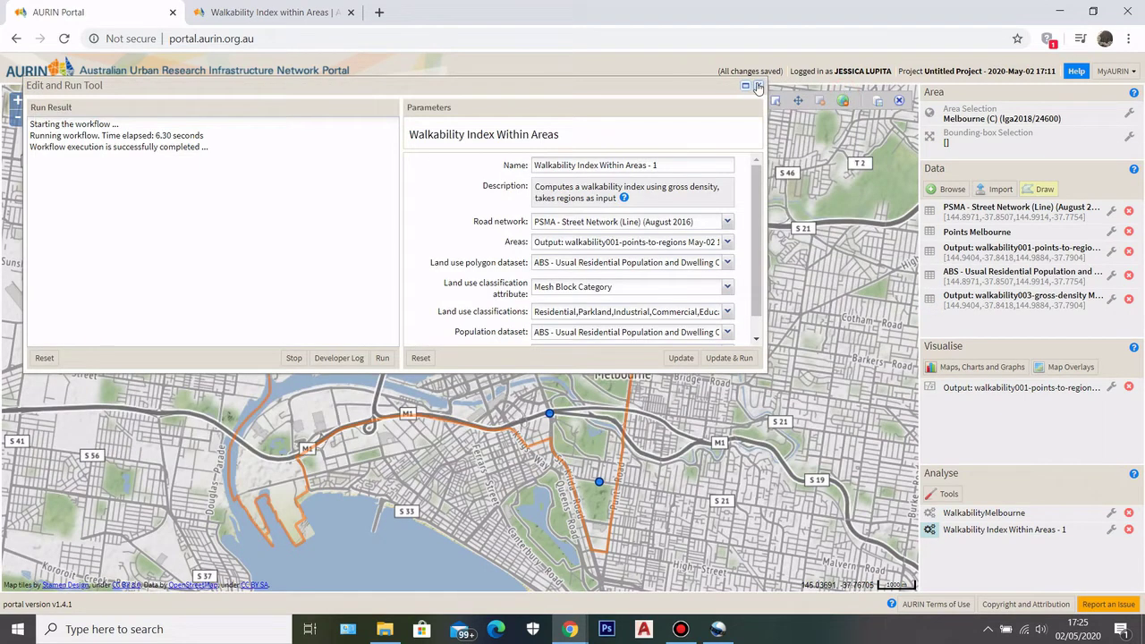
click(757, 85)
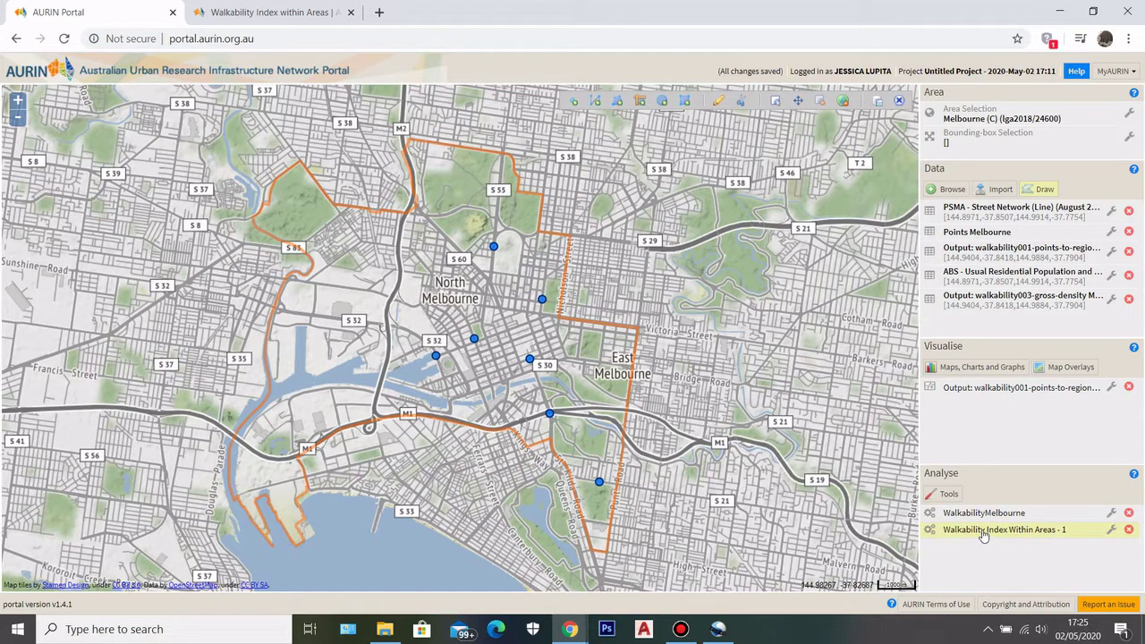
click(977, 372)
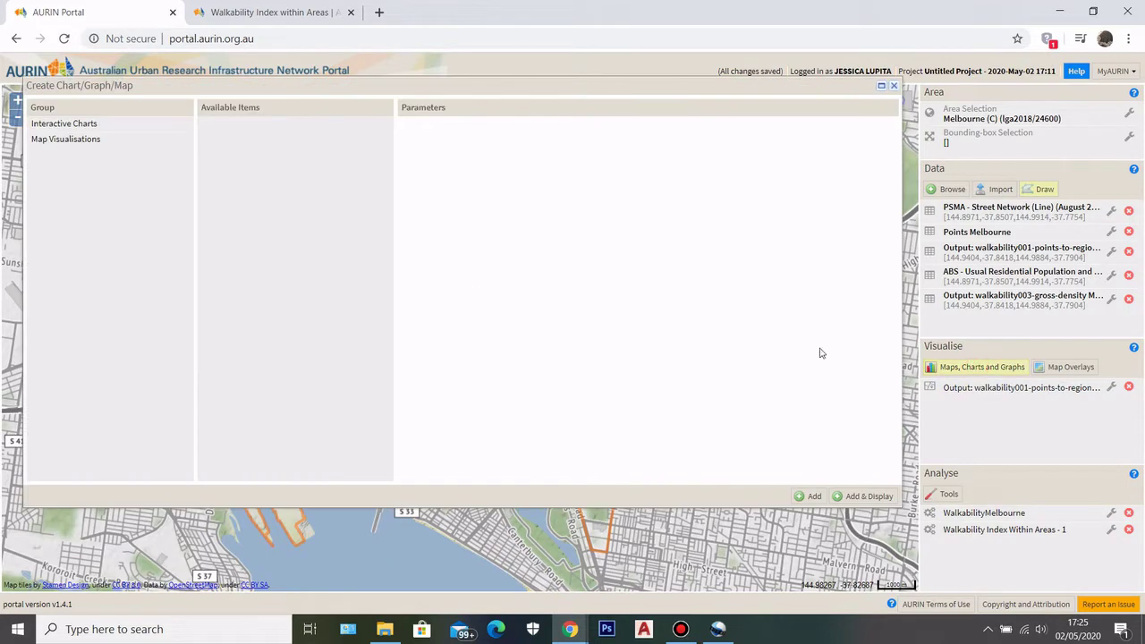
click(53, 141)
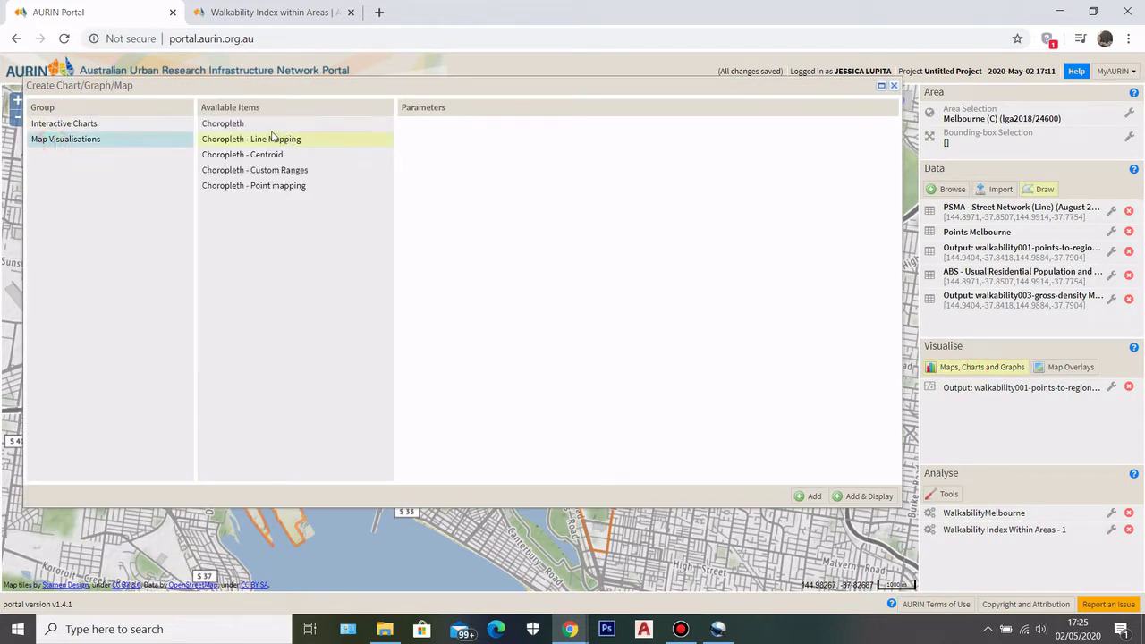
click(223, 130)
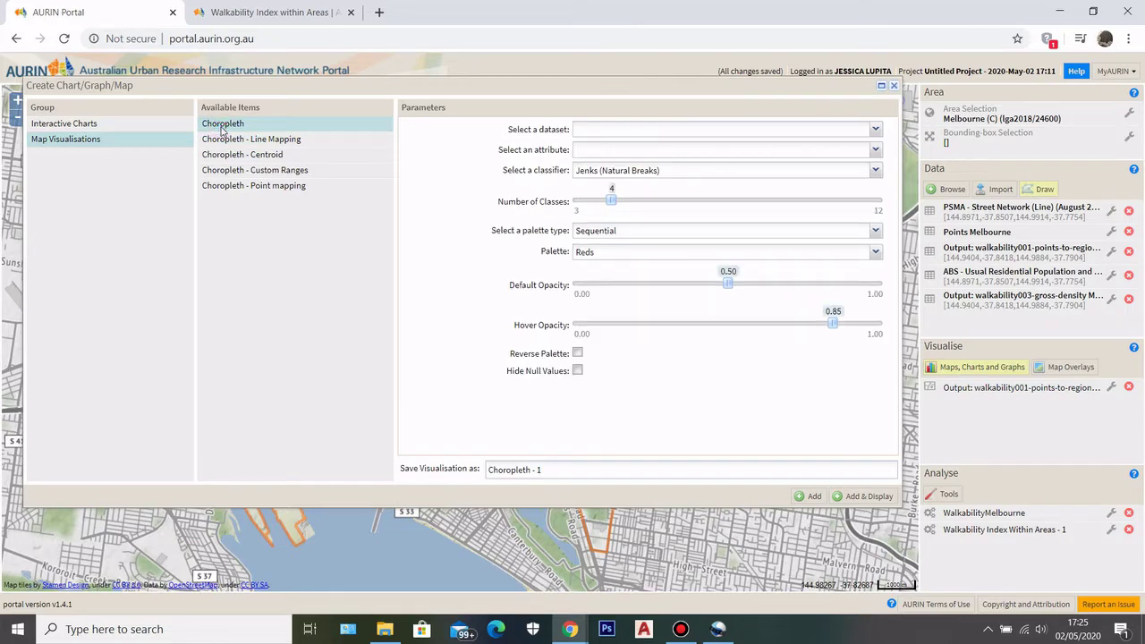
drag(587, 87, 612, 227)
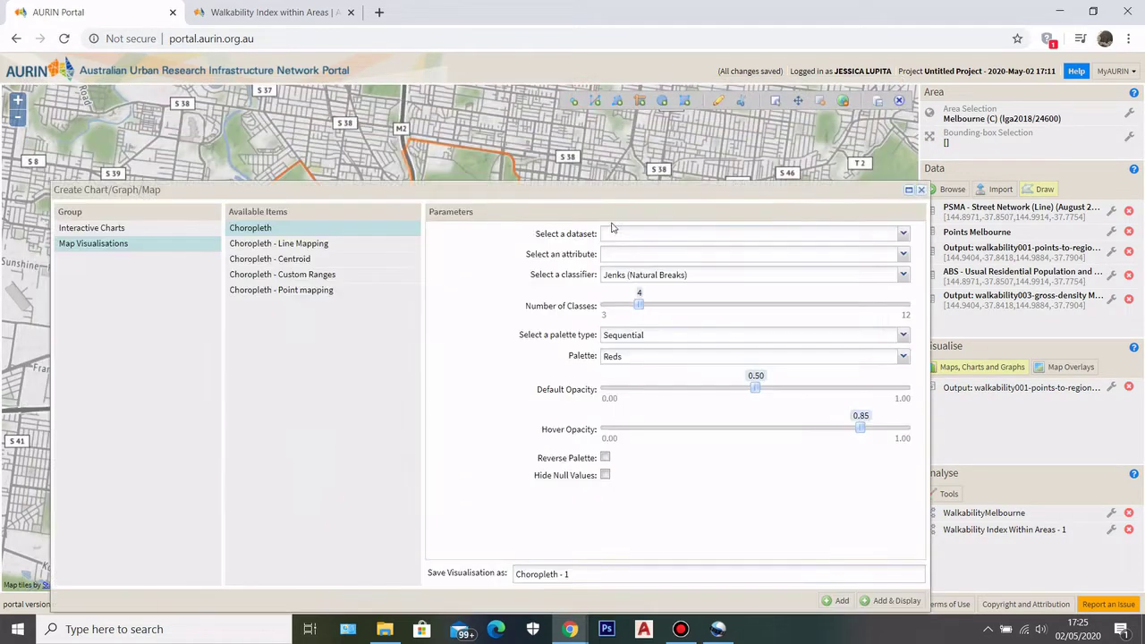
drag(486, 189, 468, 126)
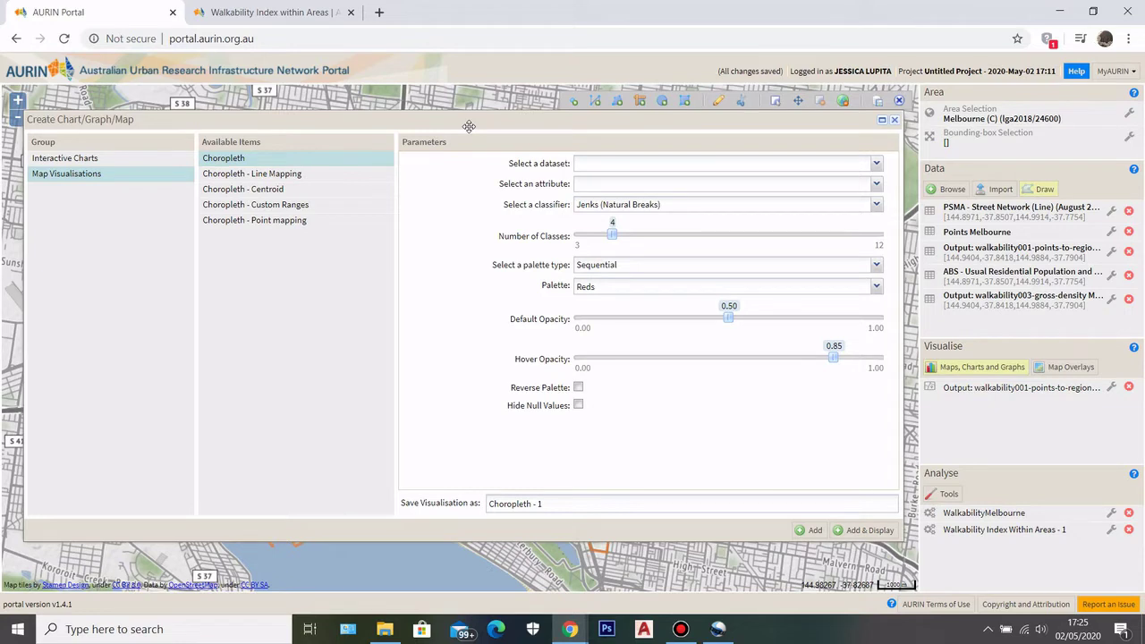
Set the choropleth's dataset to Output: walkability003-gross-density May-02 17:24 and its attribute to SumZScore.
click(876, 164)
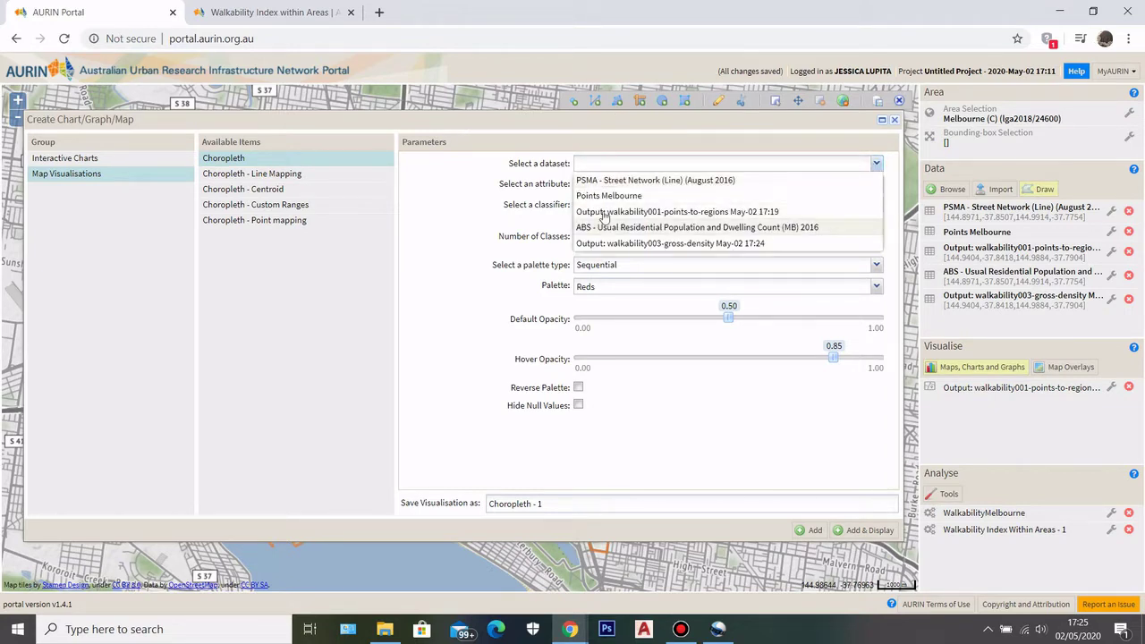
click(591, 245)
click(877, 183)
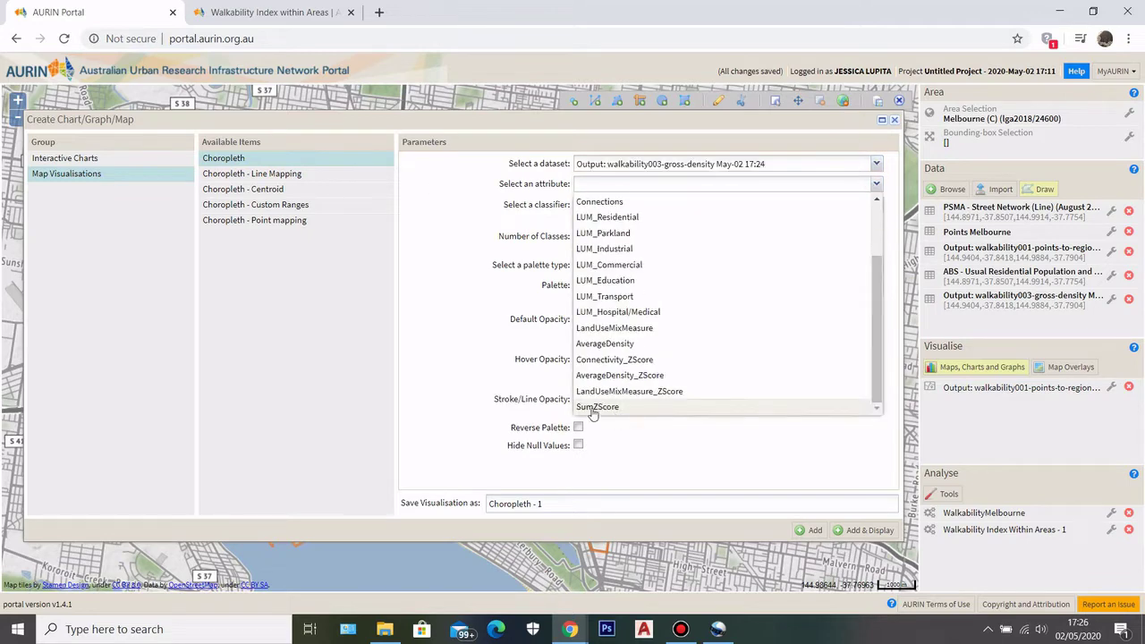
click(598, 404)
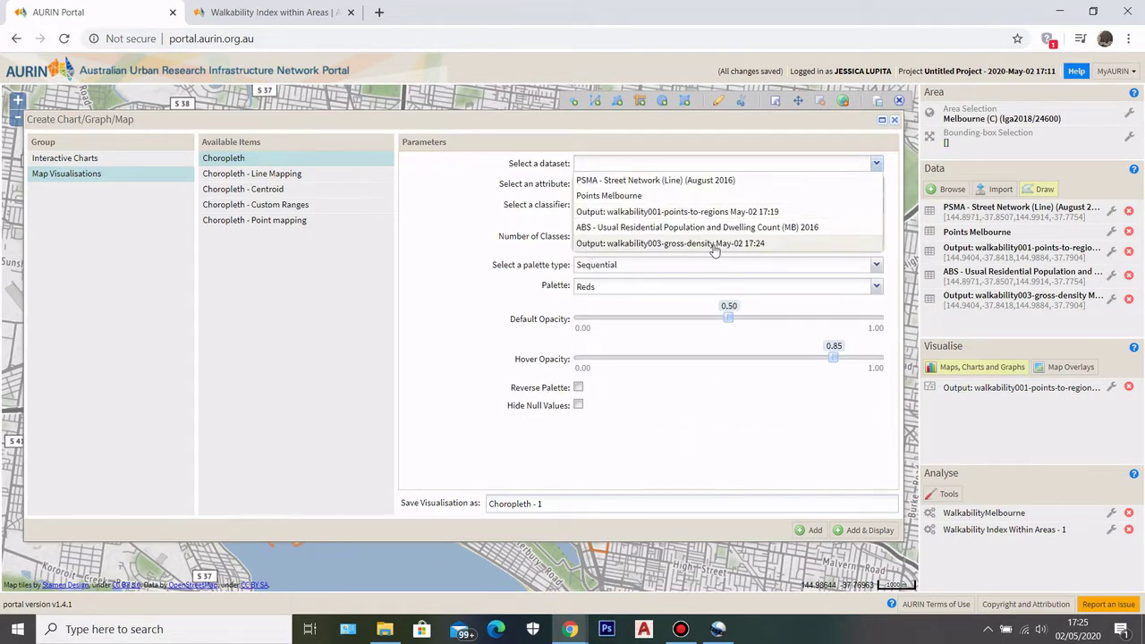
click(713, 245)
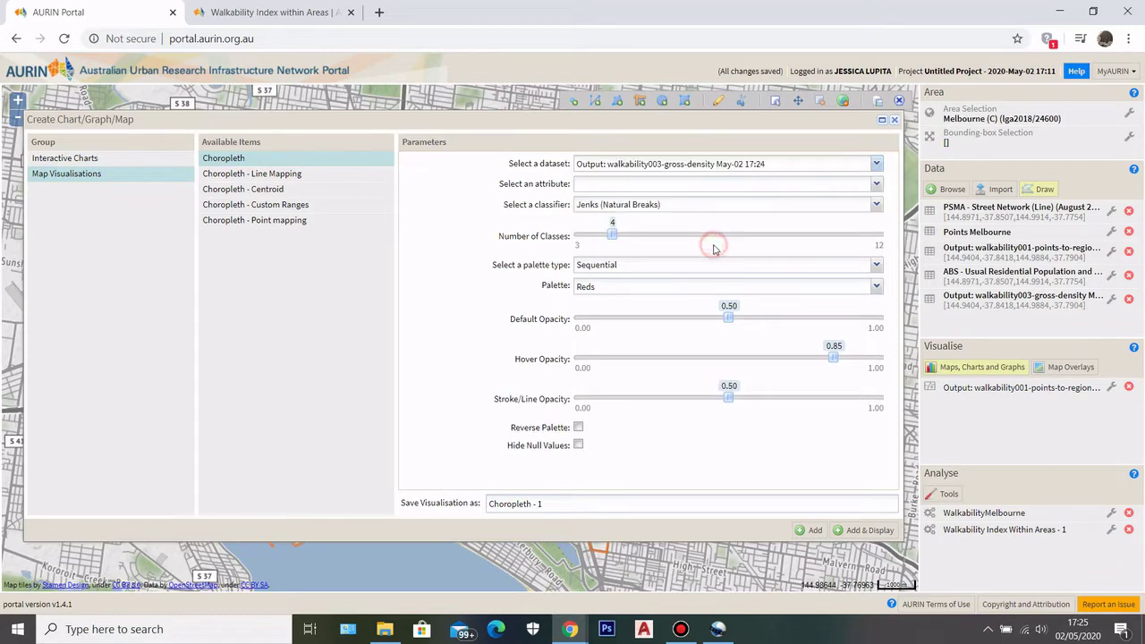
click(876, 186)
scroll(818, 213, down, 3)
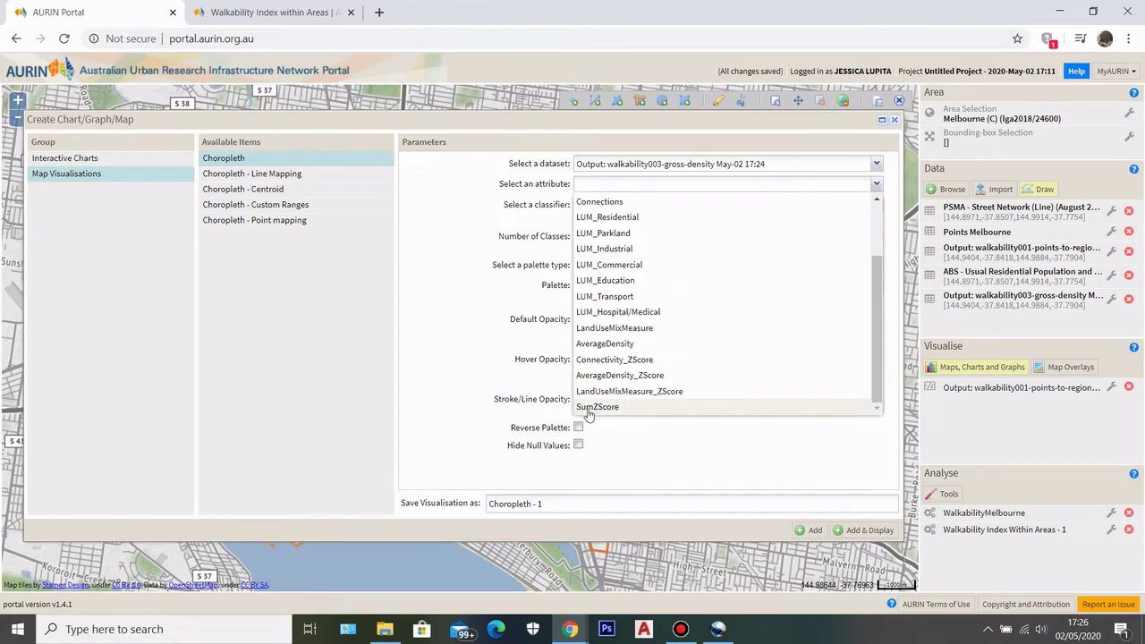
click(598, 406)
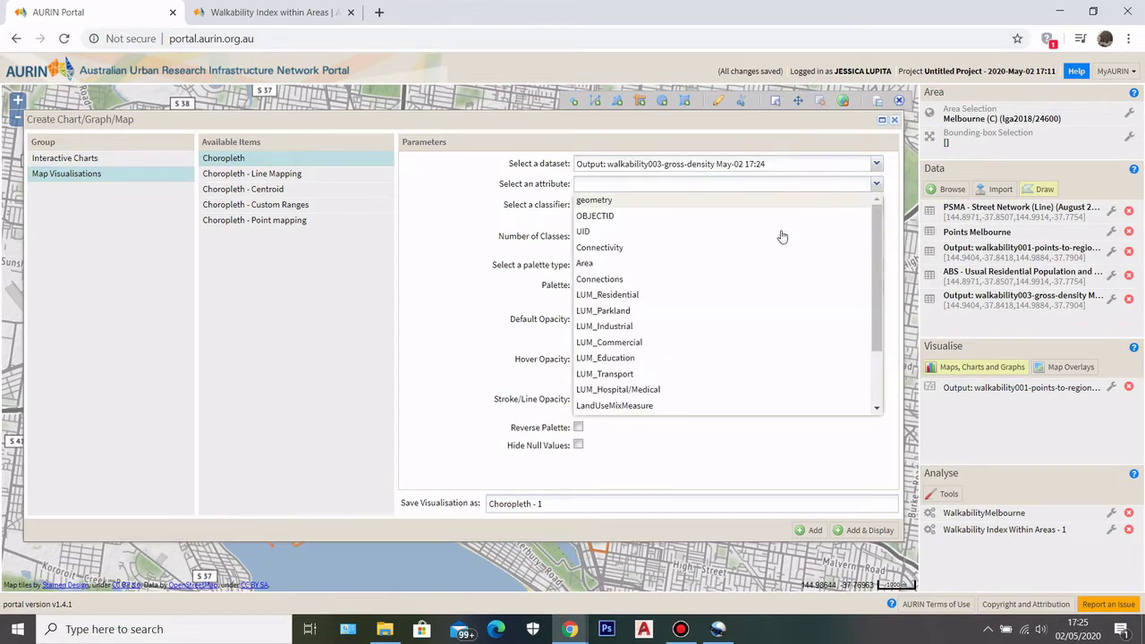
scroll(779, 236, down, 3)
click(851, 121)
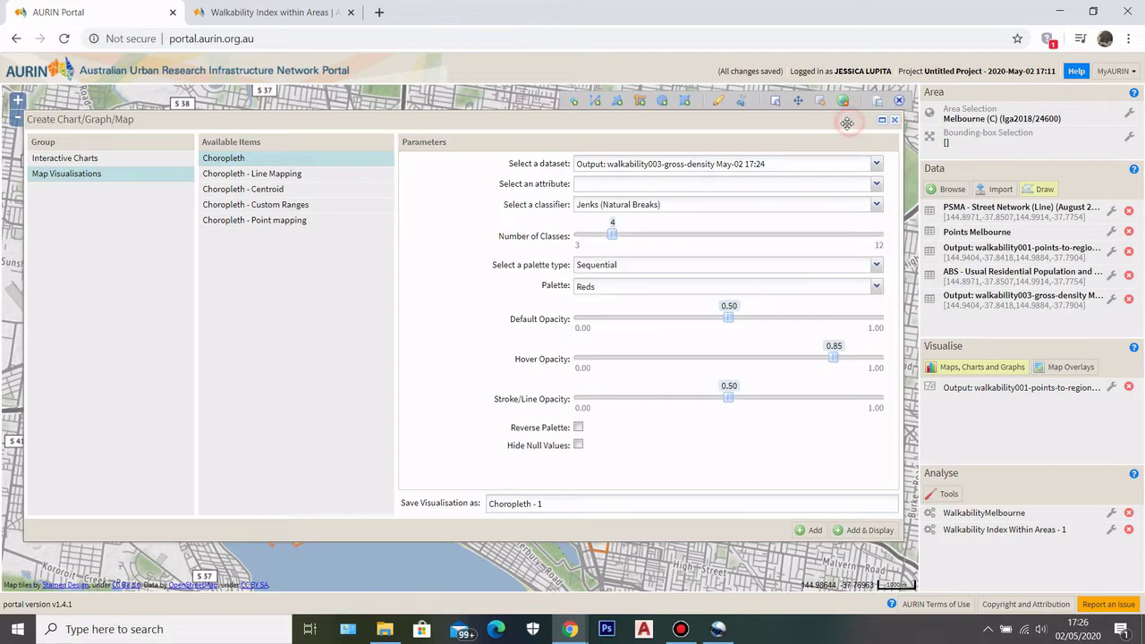
click(877, 183)
drag(878, 239, 886, 350)
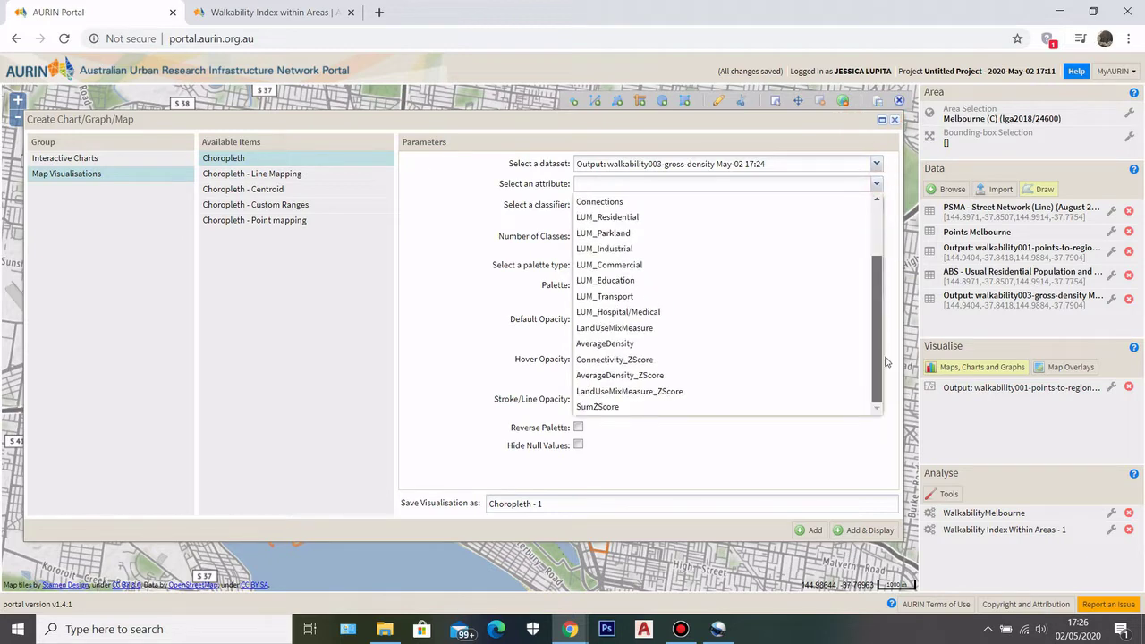
click(598, 407)
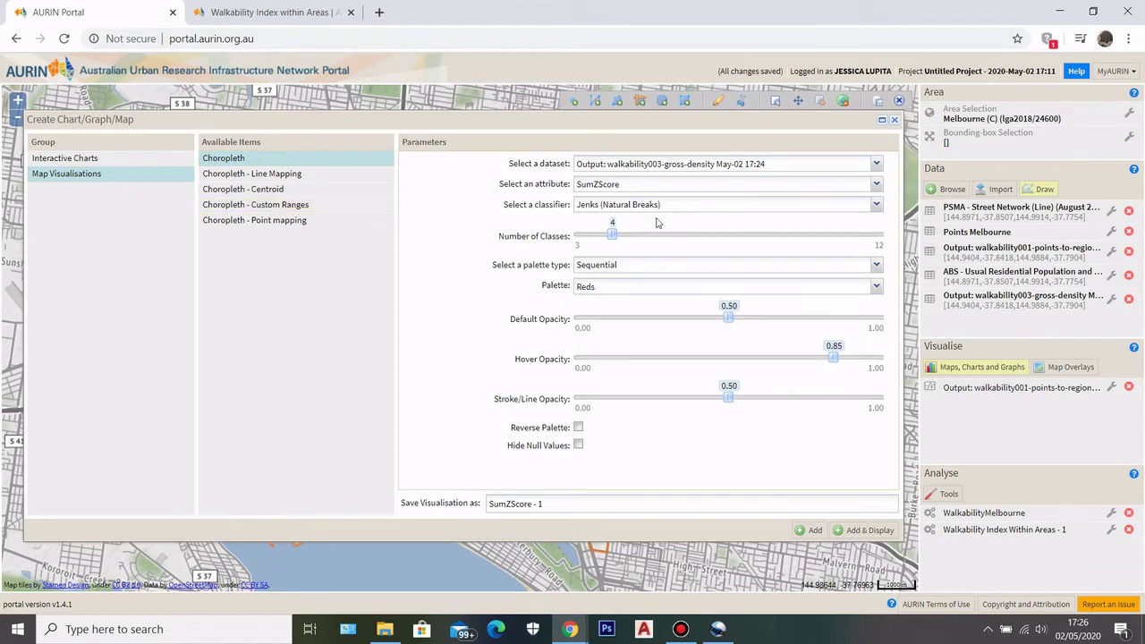
Keep the Jenks (Natural Breaks) classifier, set a Diverging palette type with the Spectral palette, and add and display the choropleth.
click(875, 206)
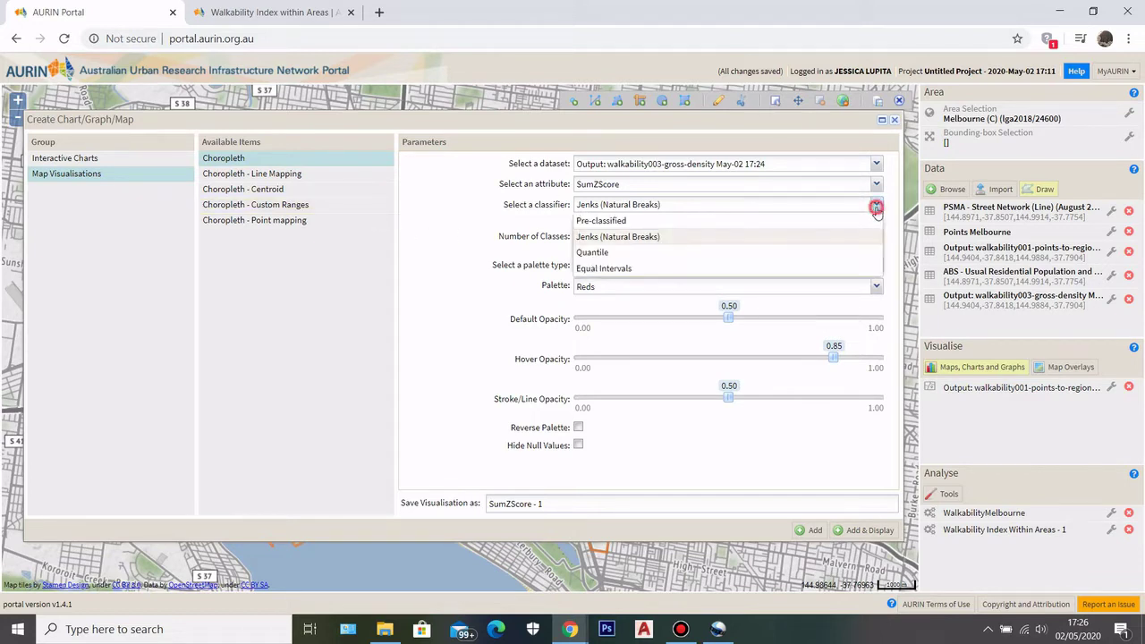
click(875, 207)
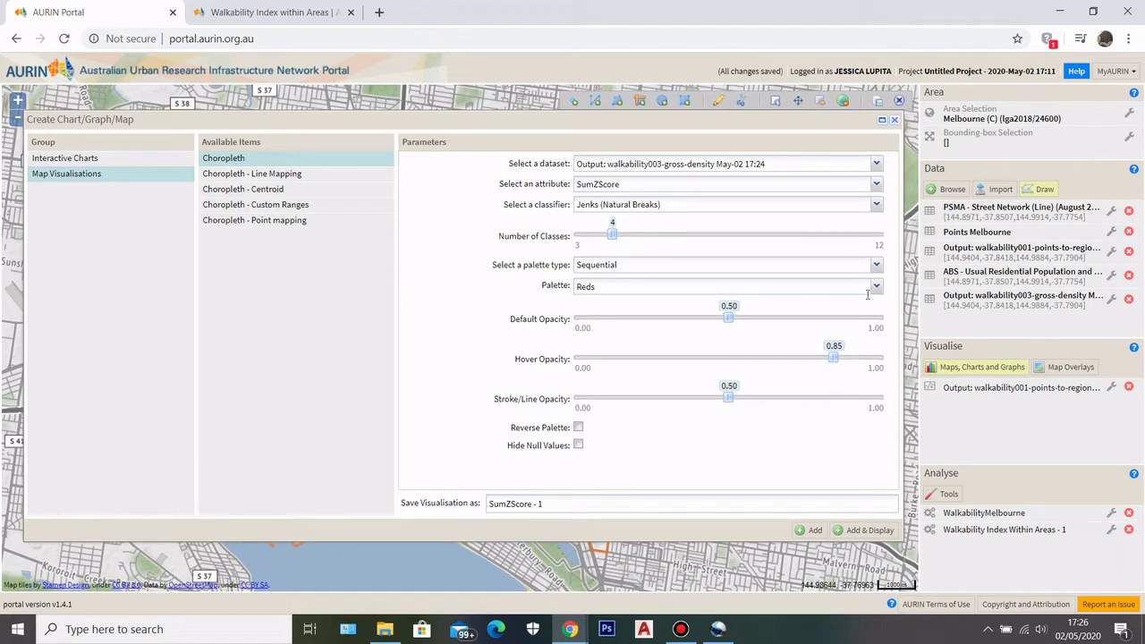
click(876, 264)
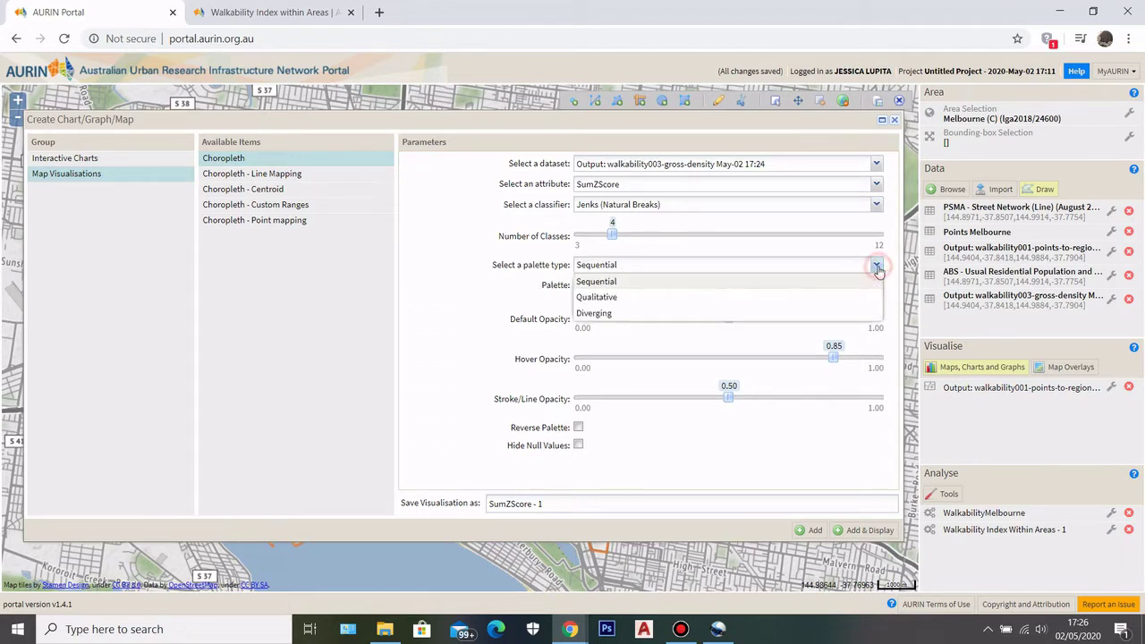
click(609, 313)
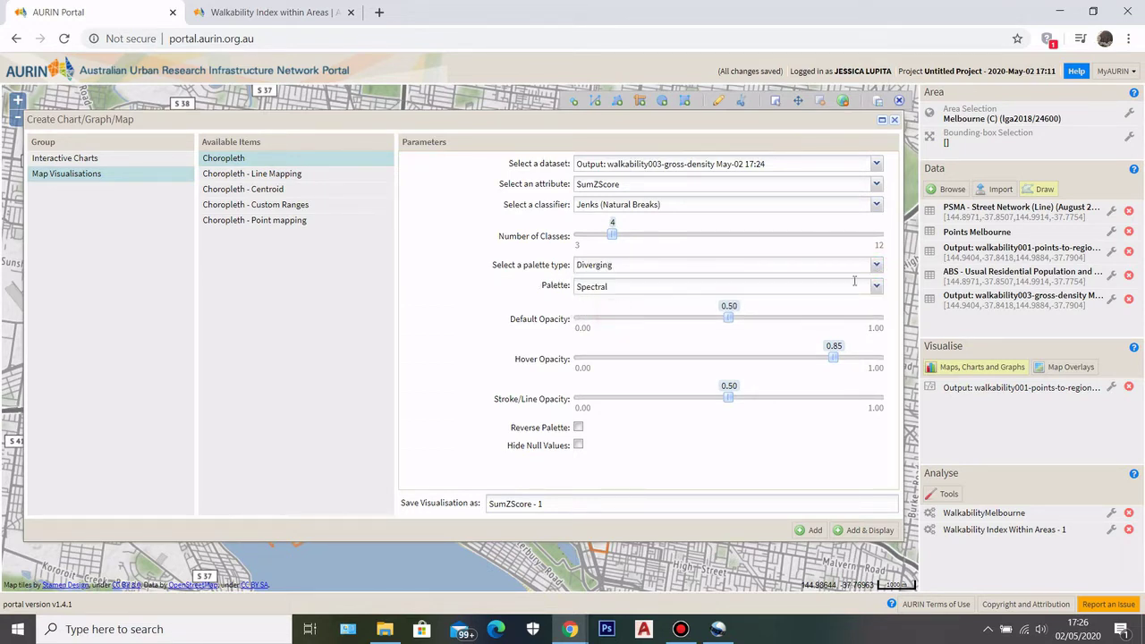
click(877, 287)
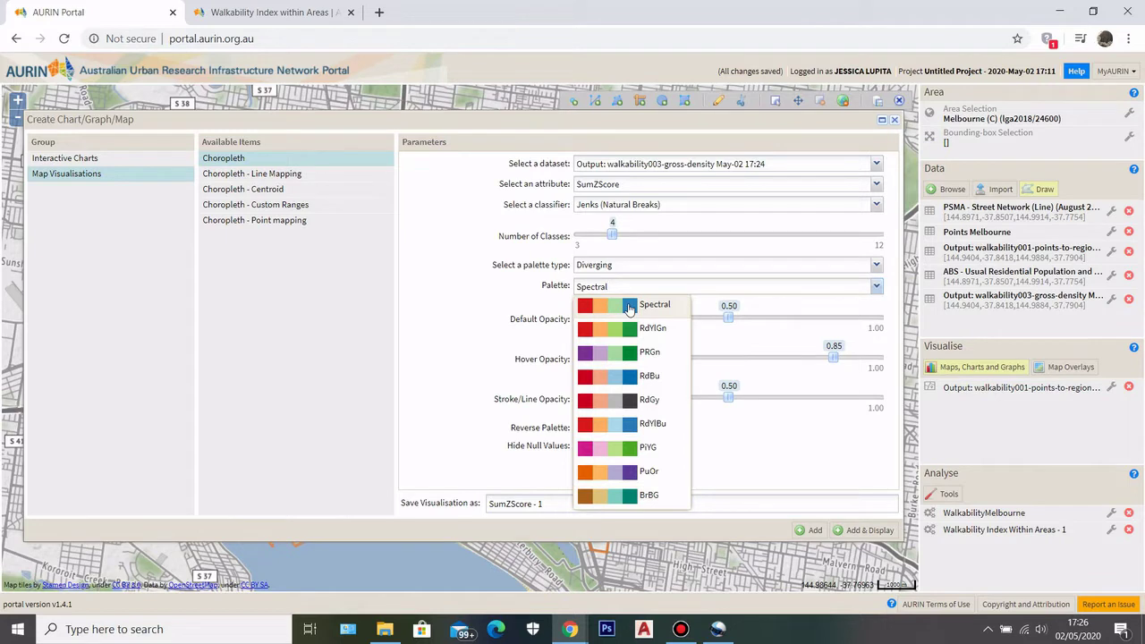
click(455, 303)
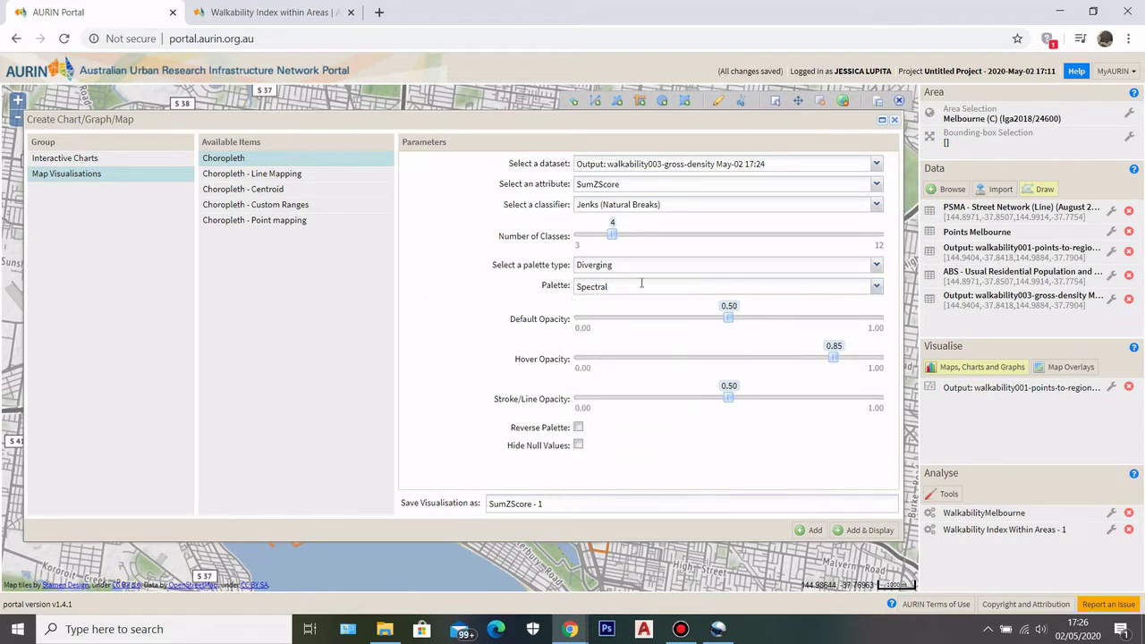
click(869, 530)
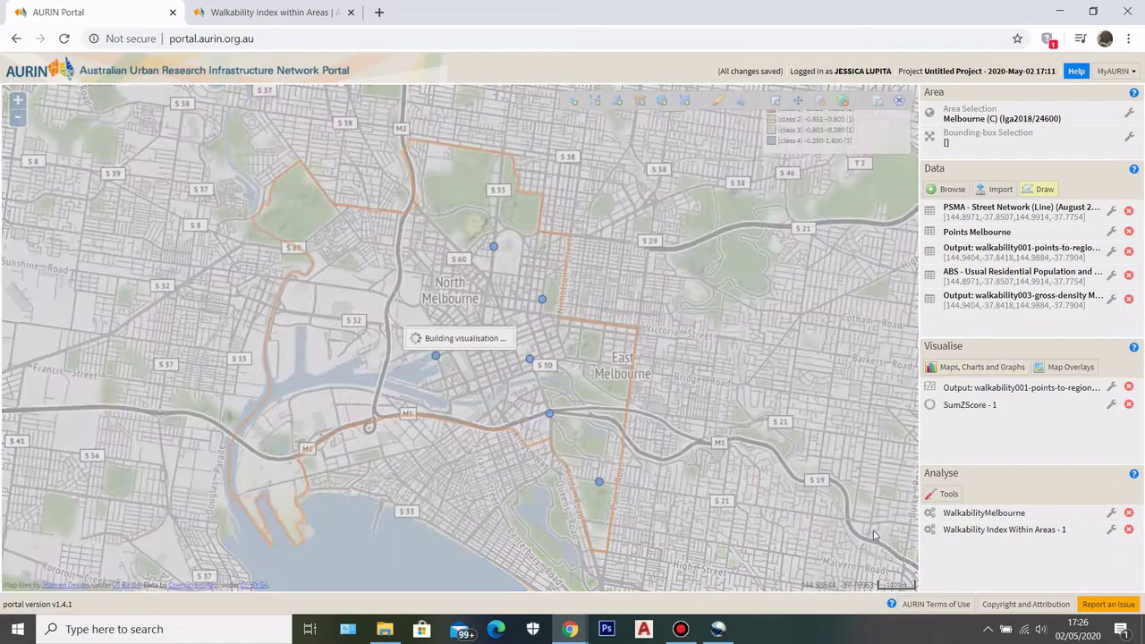
Examine how the SumZScore classes are distributed across the Melbourne catchments on the choropleth map.
scroll(519, 468, up, 1)
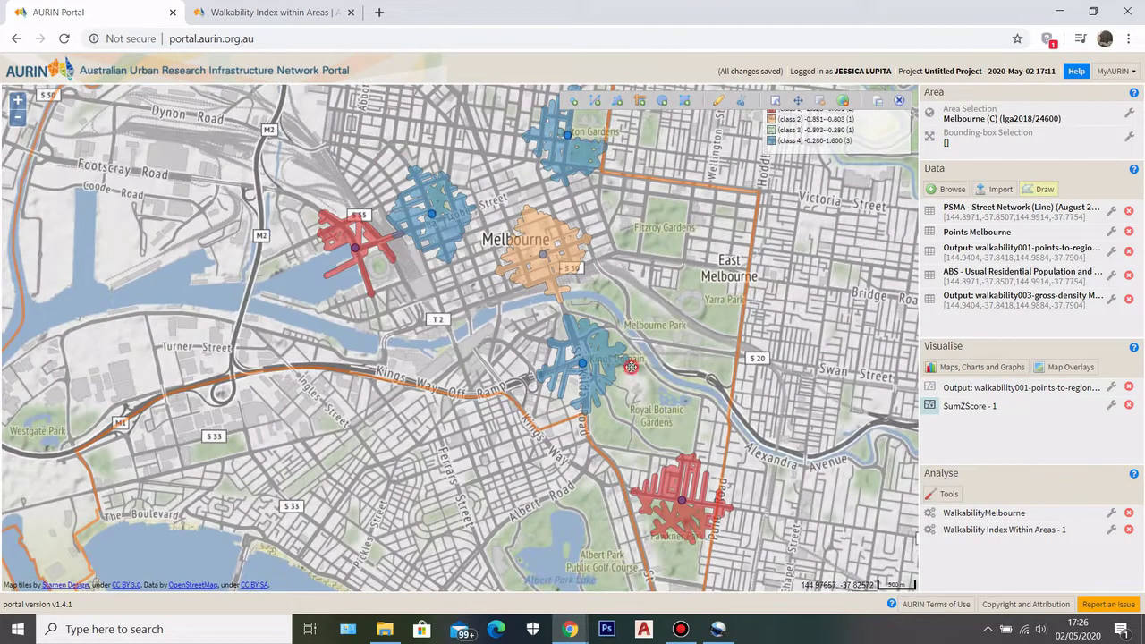
drag(632, 370, 606, 405)
scroll(606, 406, down, 1)
scroll(662, 381, up, 1)
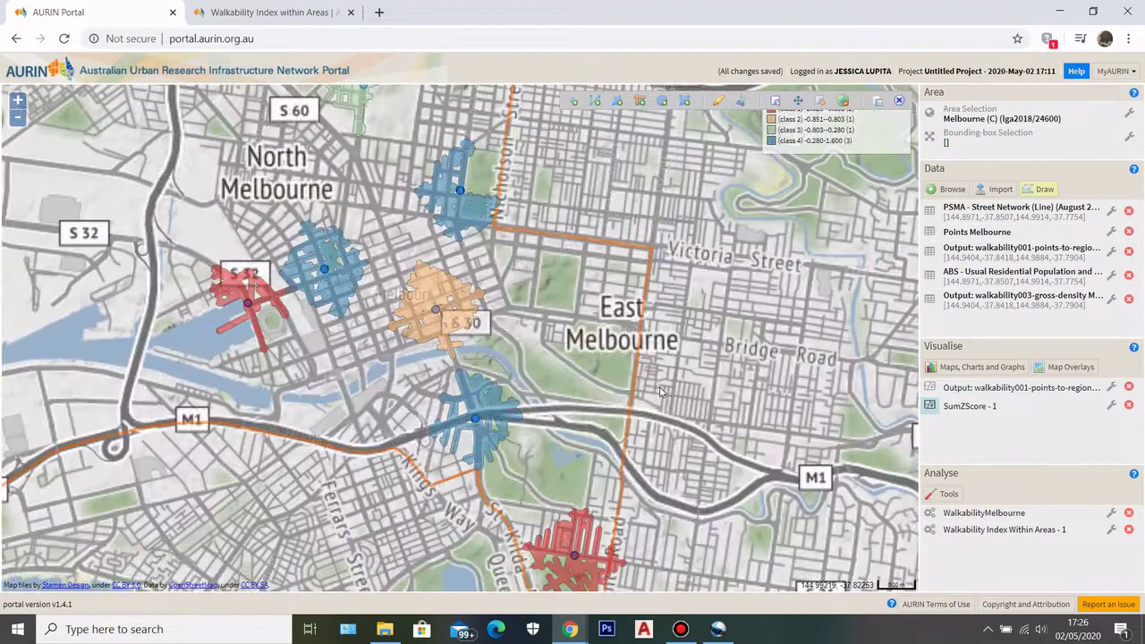
scroll(400, 185, down, 1)
click(402, 206)
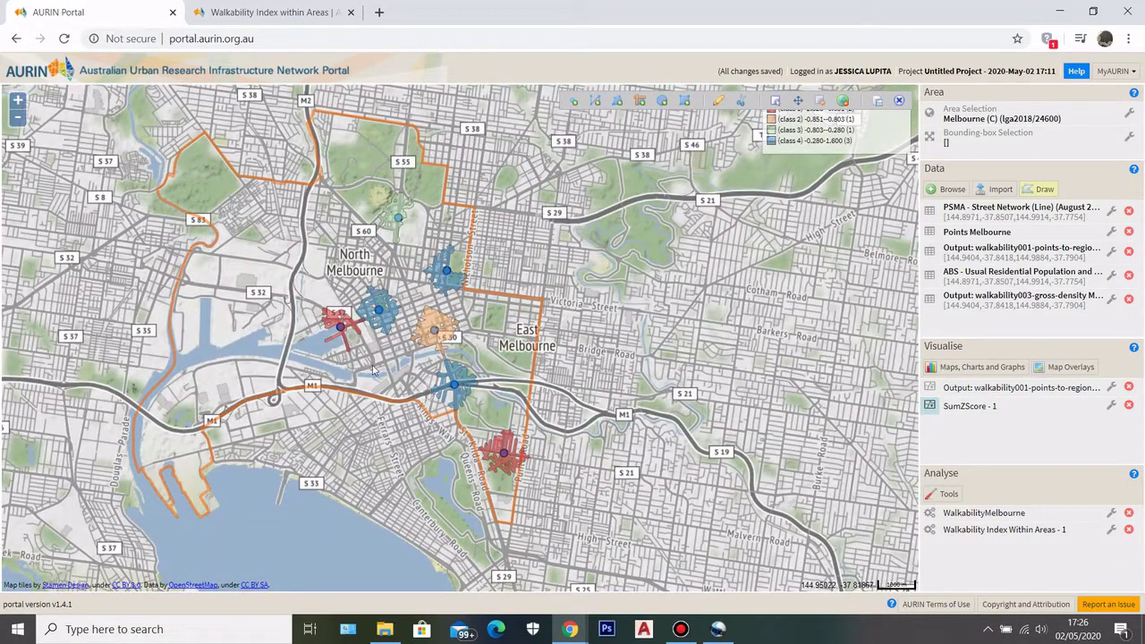
scroll(393, 387, up, 1)
drag(425, 314, 430, 352)
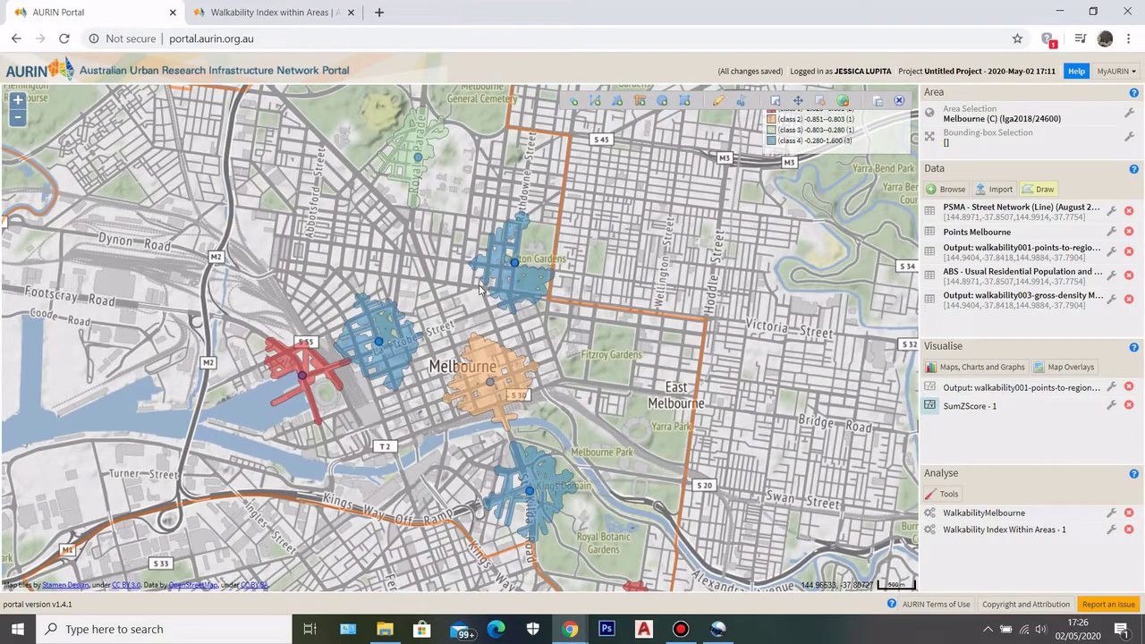
scroll(510, 313, down, 1)
mouse_move(466, 366)
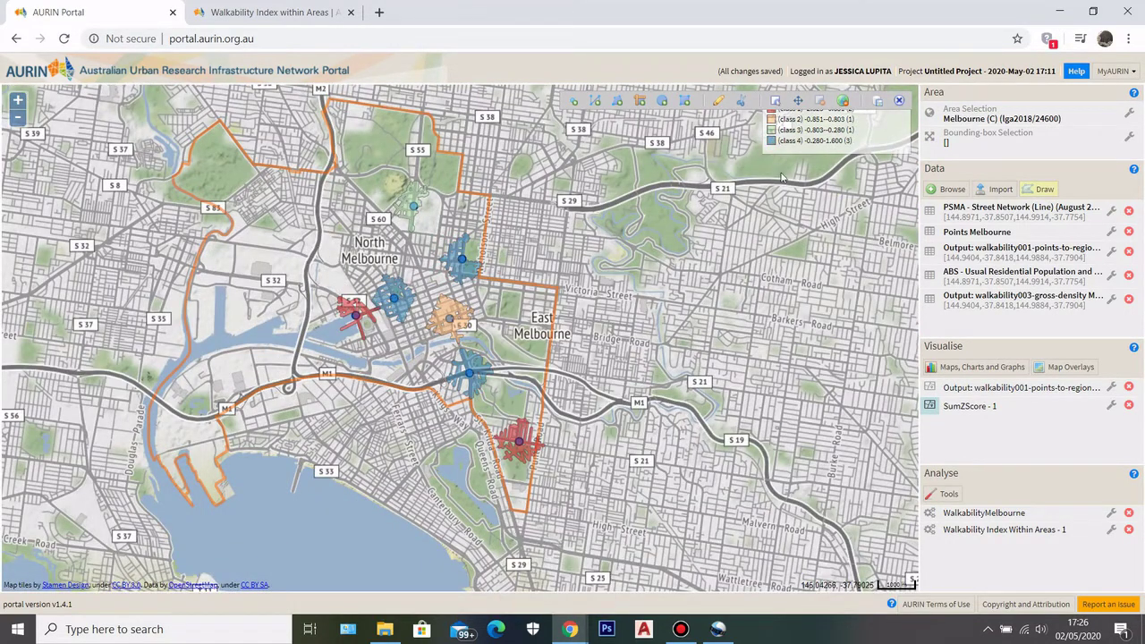
Inspect the attribute values of individual catchments, from the one at Carlton Gardens to the one at Fawkner Park.
scroll(483, 313, up, 1)
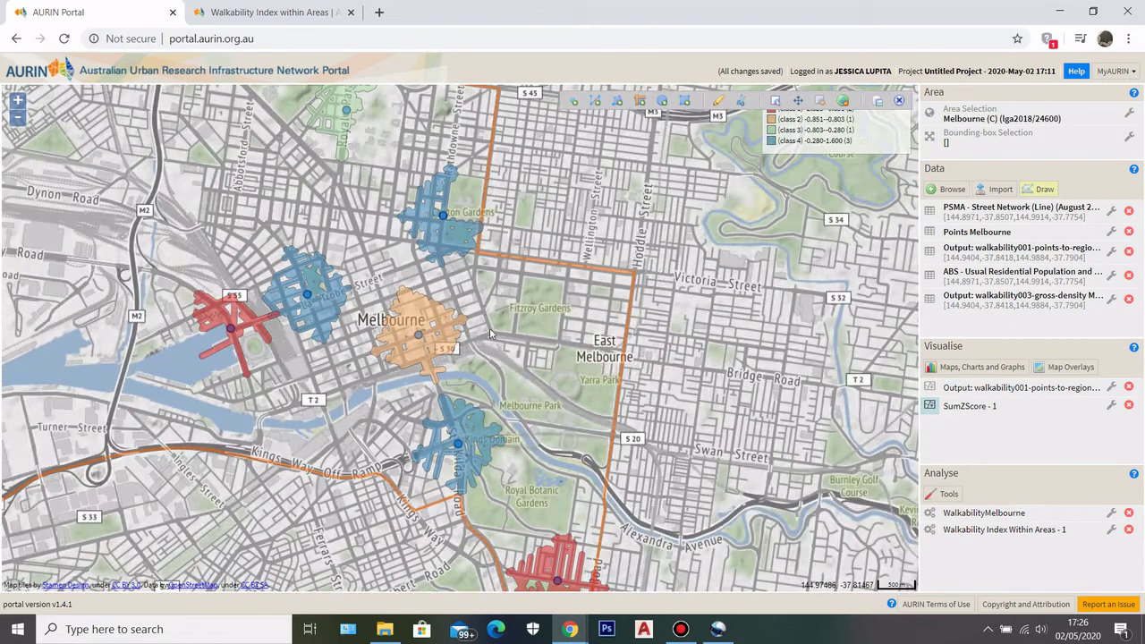
mouse_move(463, 250)
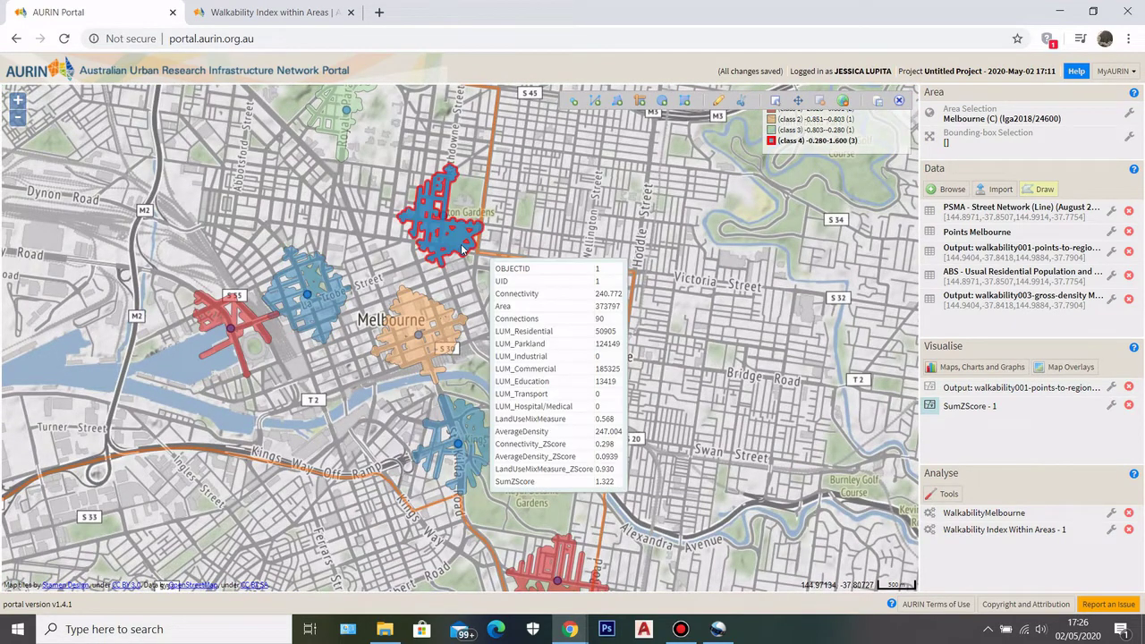
mouse_move(306, 290)
drag(450, 256, 441, 217)
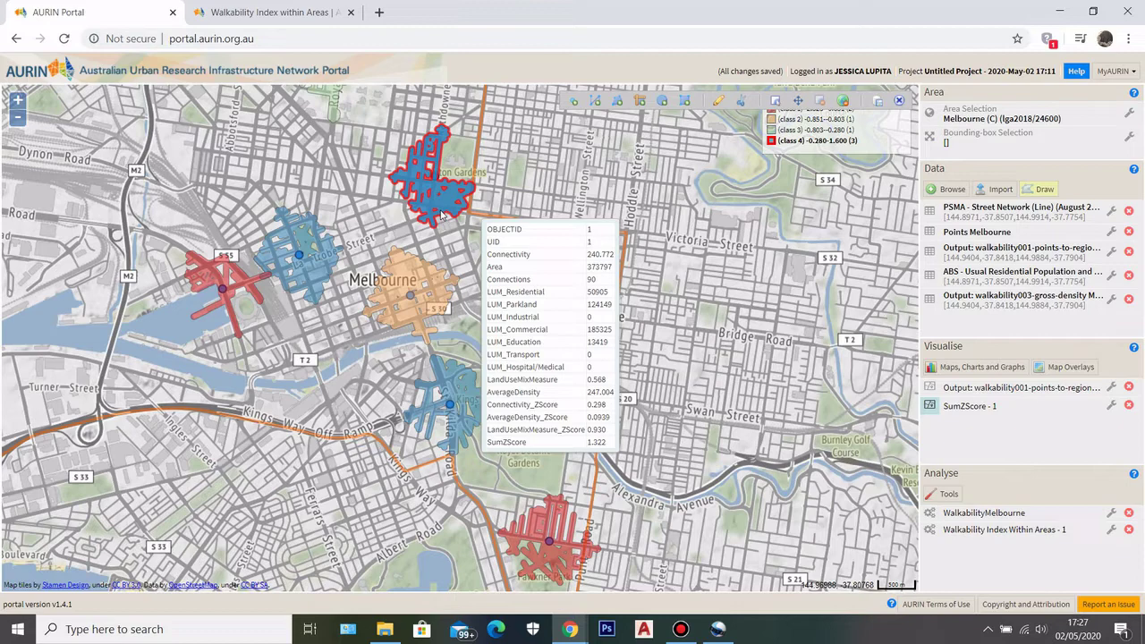
scroll(438, 232, down, 2)
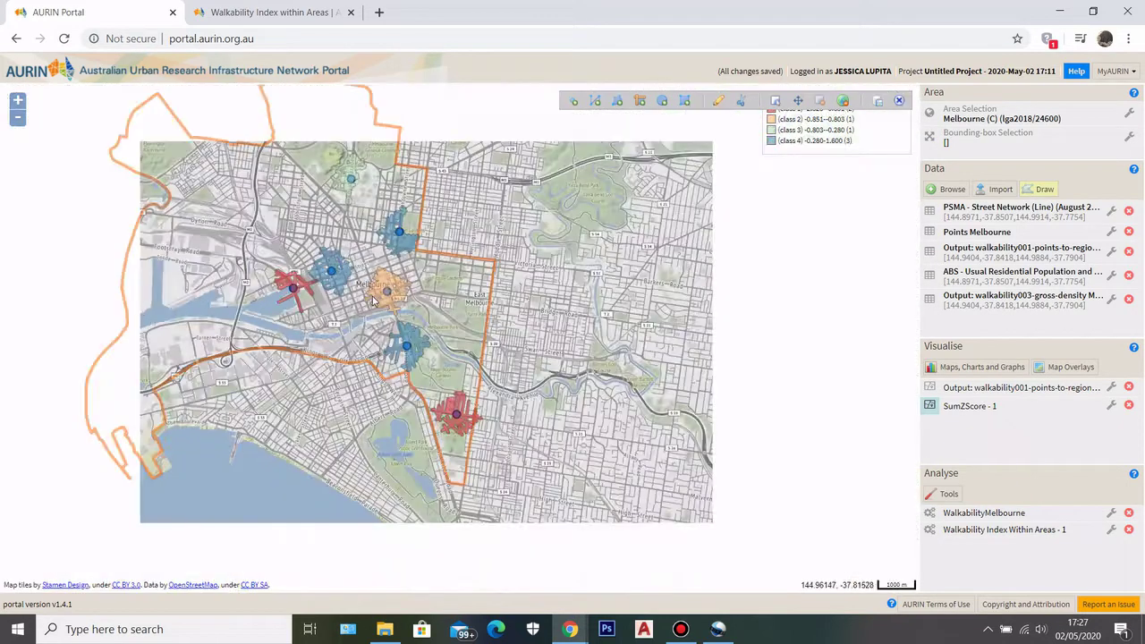
scroll(426, 370, up, 3)
scroll(505, 438, up, 2)
click(561, 477)
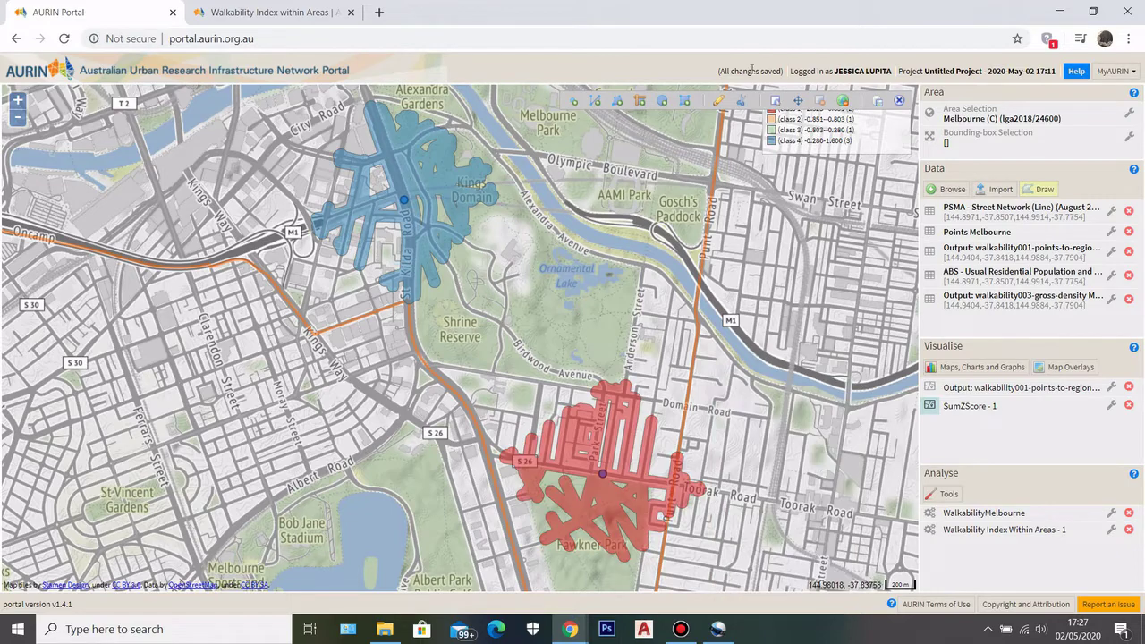
Close the map's drawing toolbar to uncover the SumZScore legend, and compare its classes with the catchments across Melbourne.
click(897, 105)
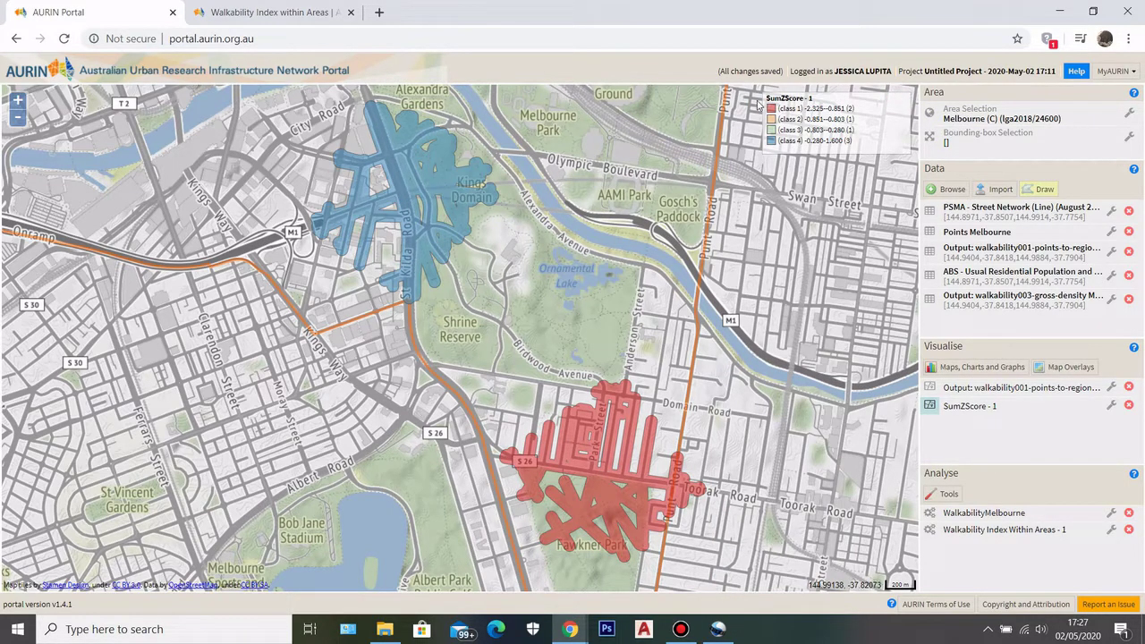
scroll(515, 223, down, 2)
scroll(563, 241, up, 1)
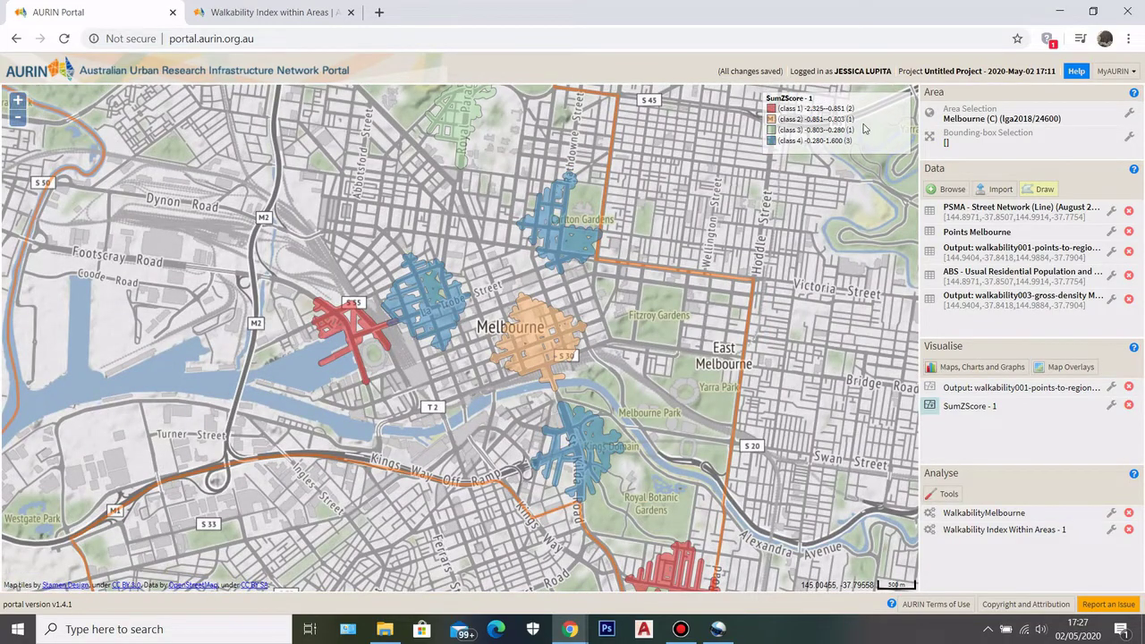
scroll(535, 293, down, 1)
drag(559, 228, 639, 273)
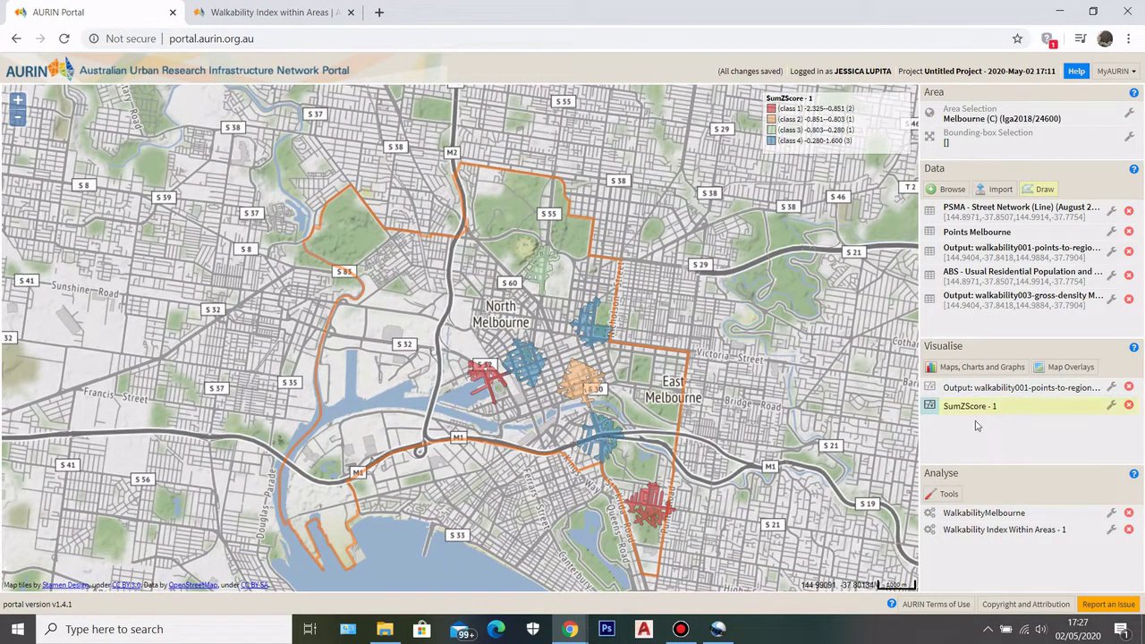
Review the available Walkability analysis tools, then close the tools window.
click(947, 494)
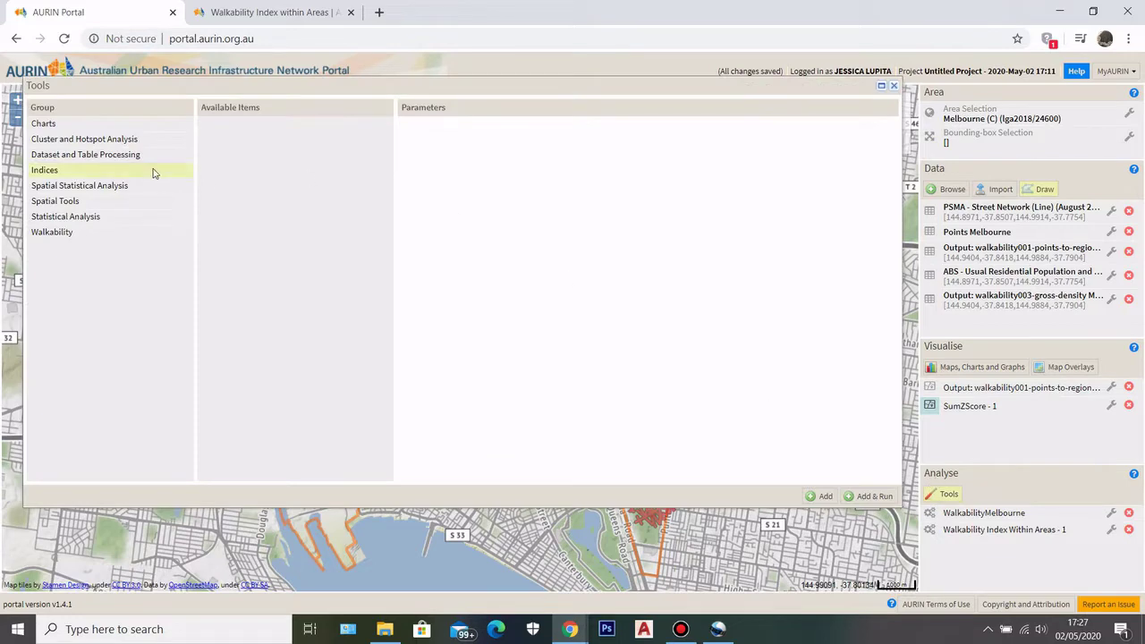
click(136, 231)
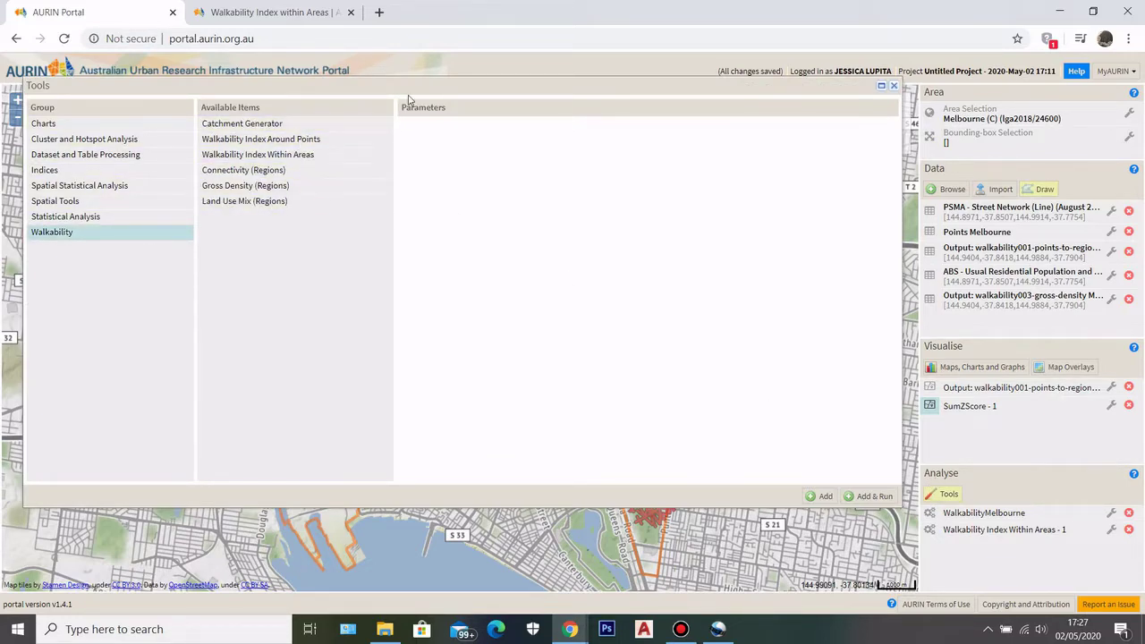
drag(409, 86, 421, 104)
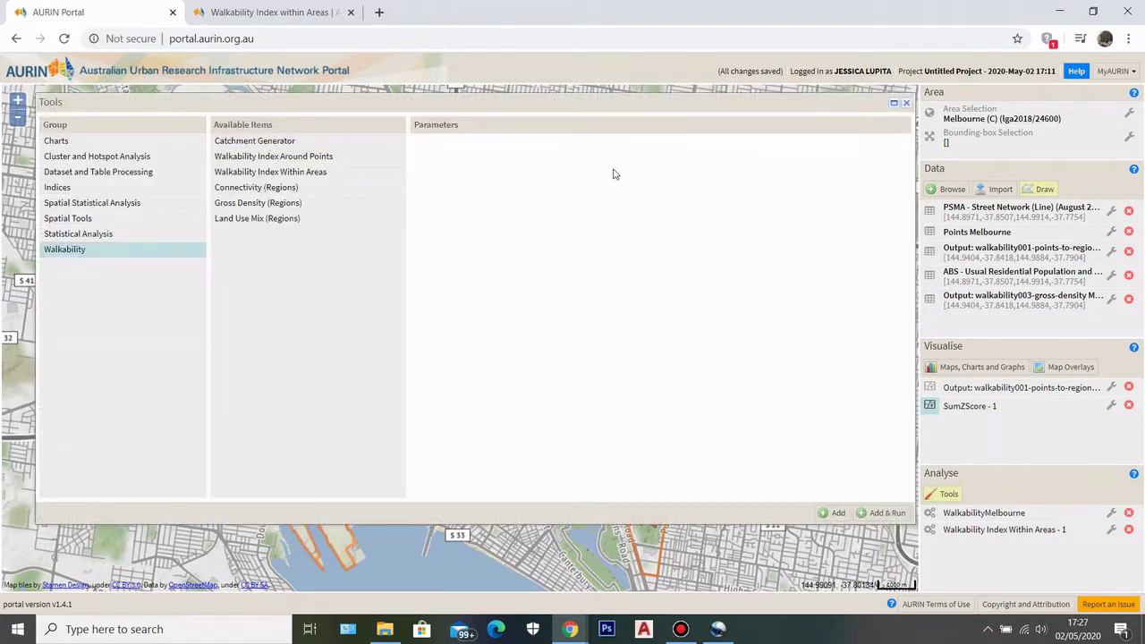
click(906, 102)
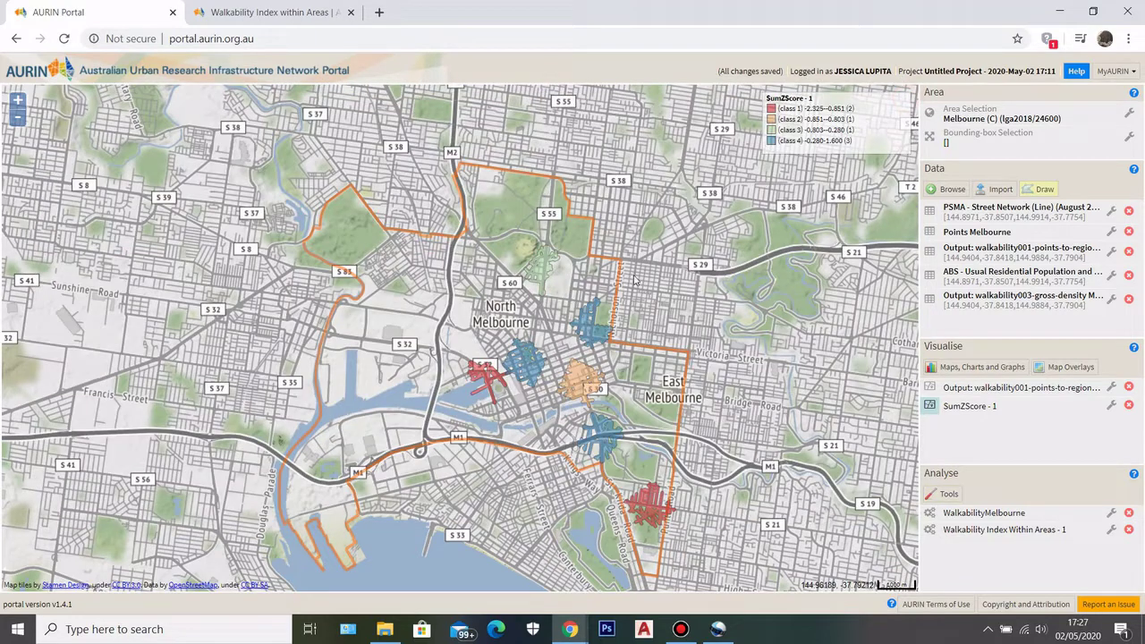
drag(635, 281, 622, 266)
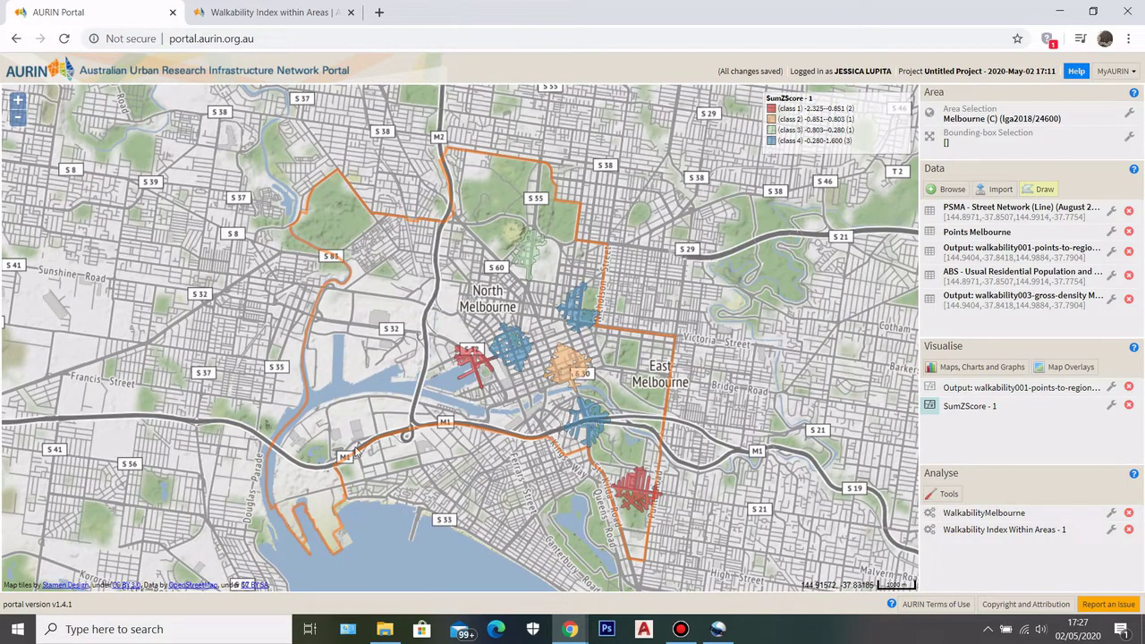
drag(530, 314, 451, 336)
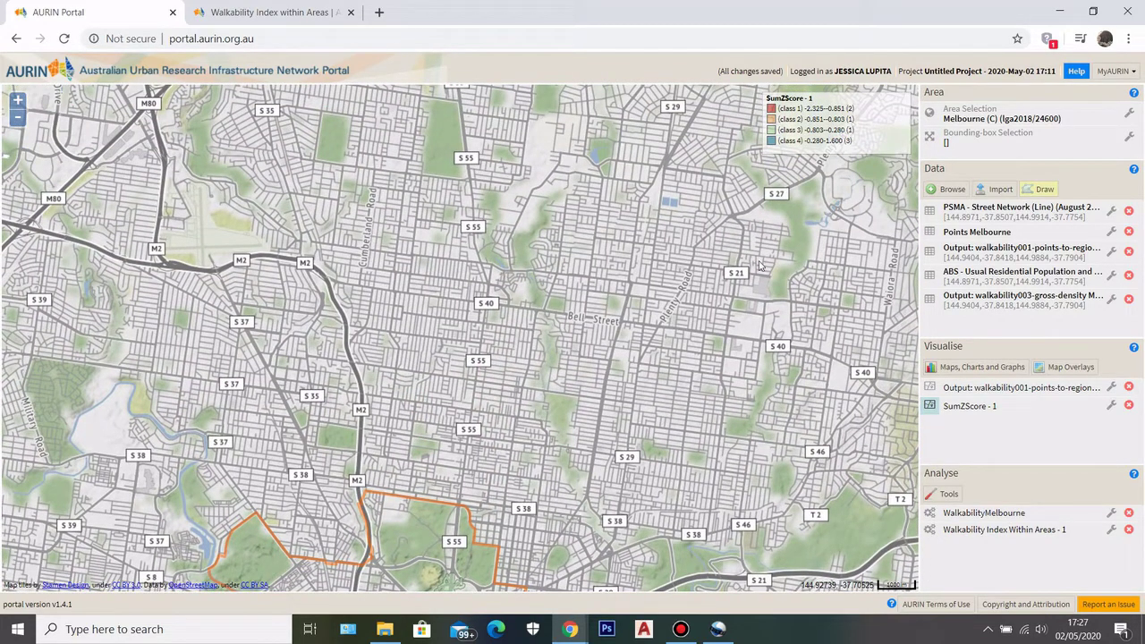
Review the project's area selection and read the description of the ABS Usual Residential Population dataset.
click(970, 121)
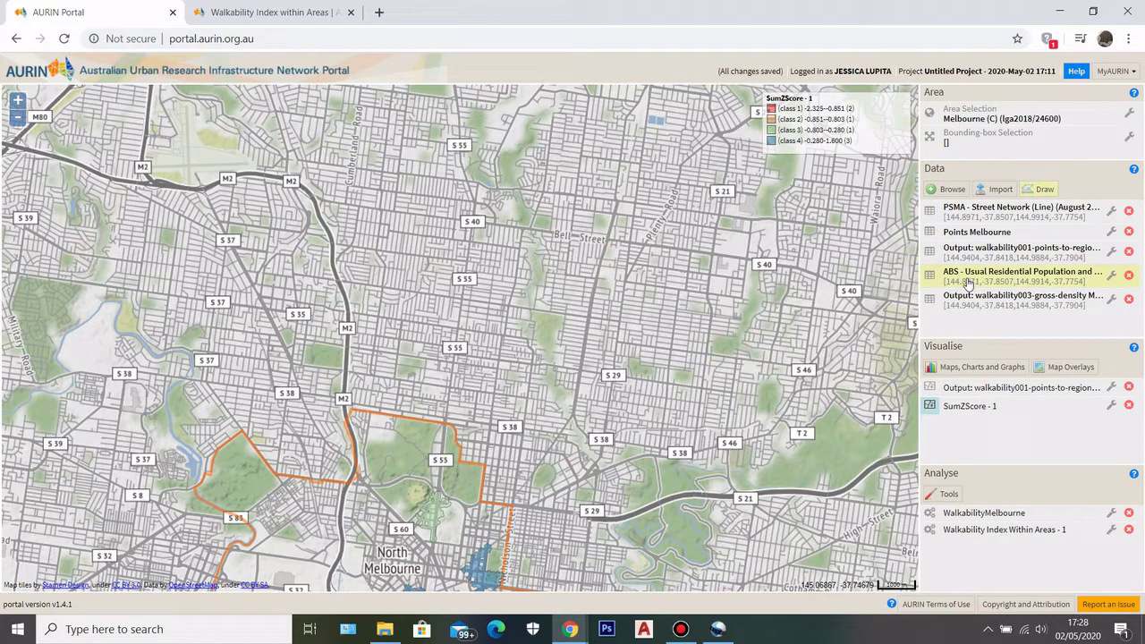
mouse_move(996, 282)
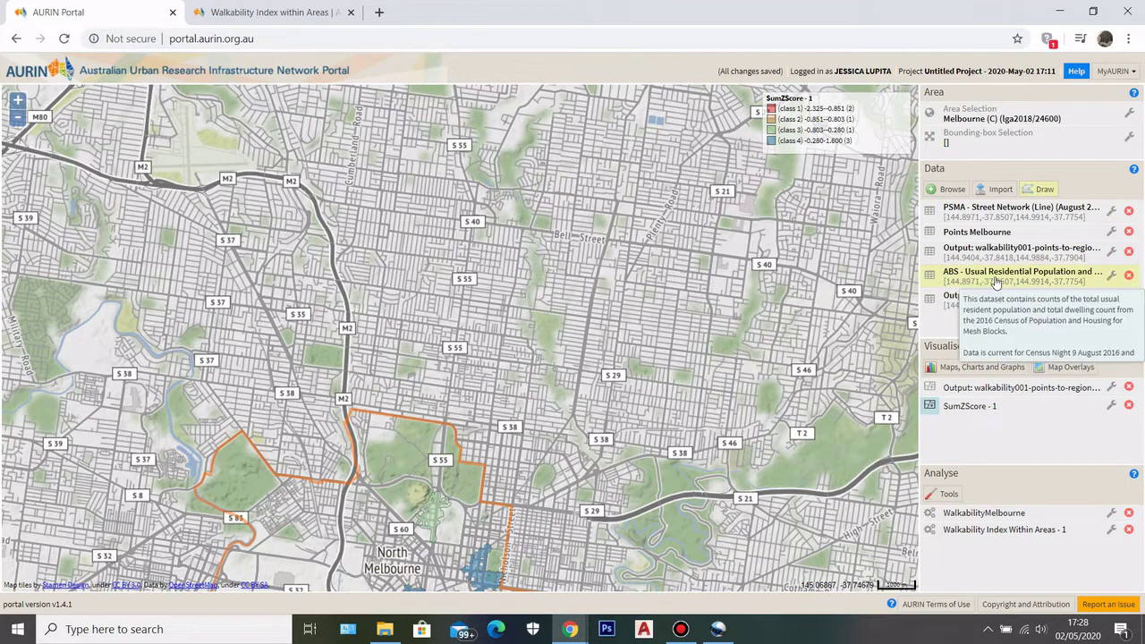
drag(590, 274, 599, 333)
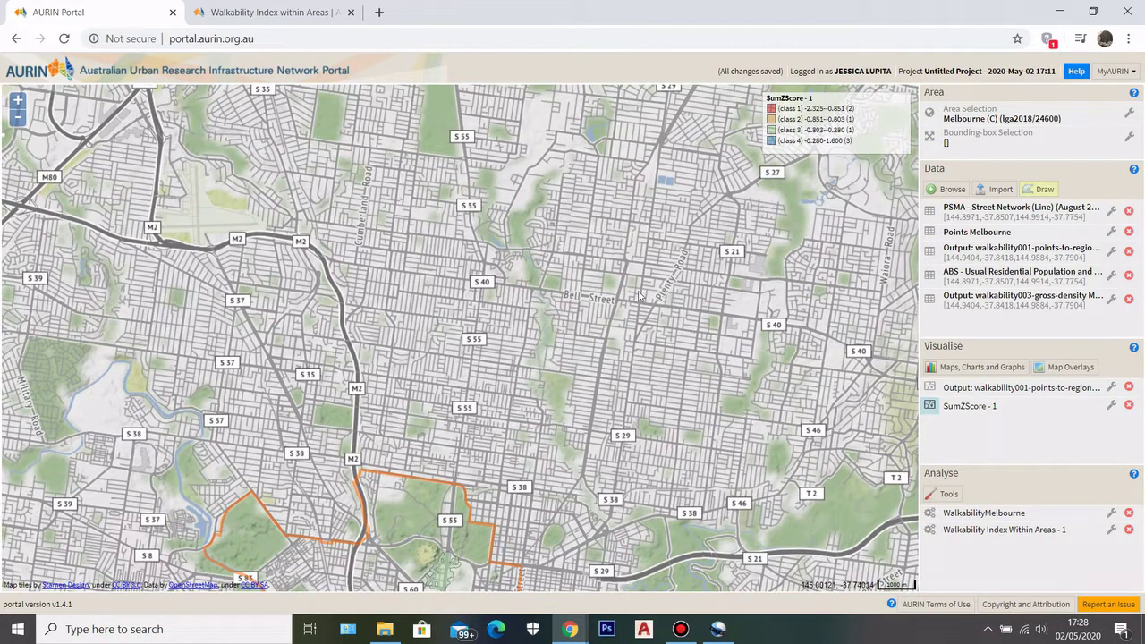
Inspect the attribute values of the class 4 SumZScore catchments in central Melbourne, from Carlton Gardens to the one south of the Yarra.
drag(602, 475, 636, 186)
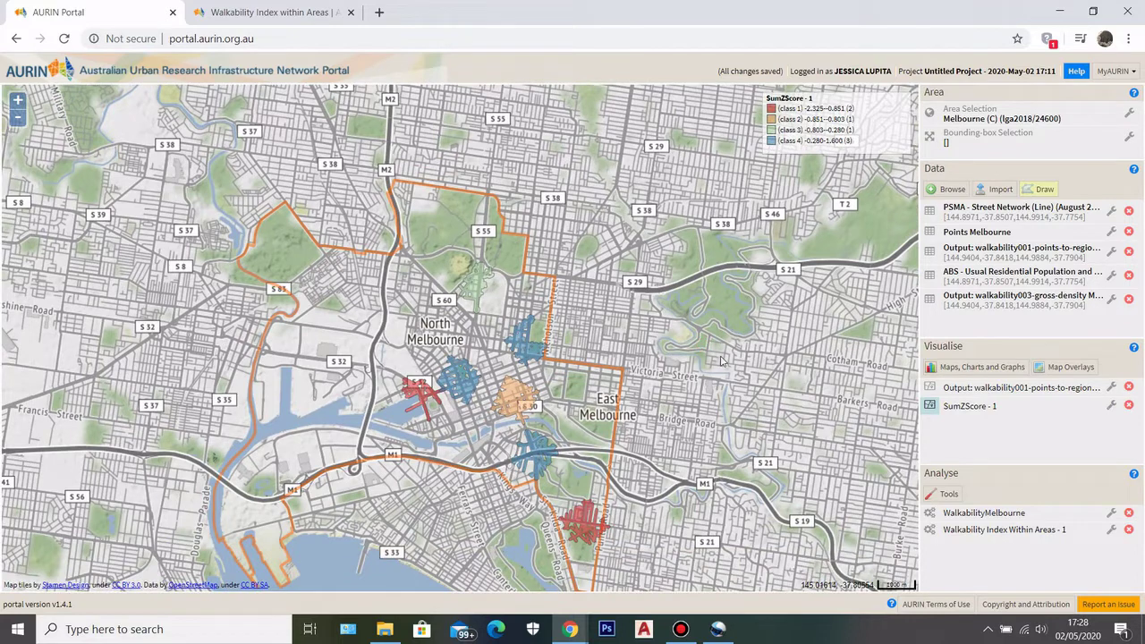
drag(668, 421, 697, 389)
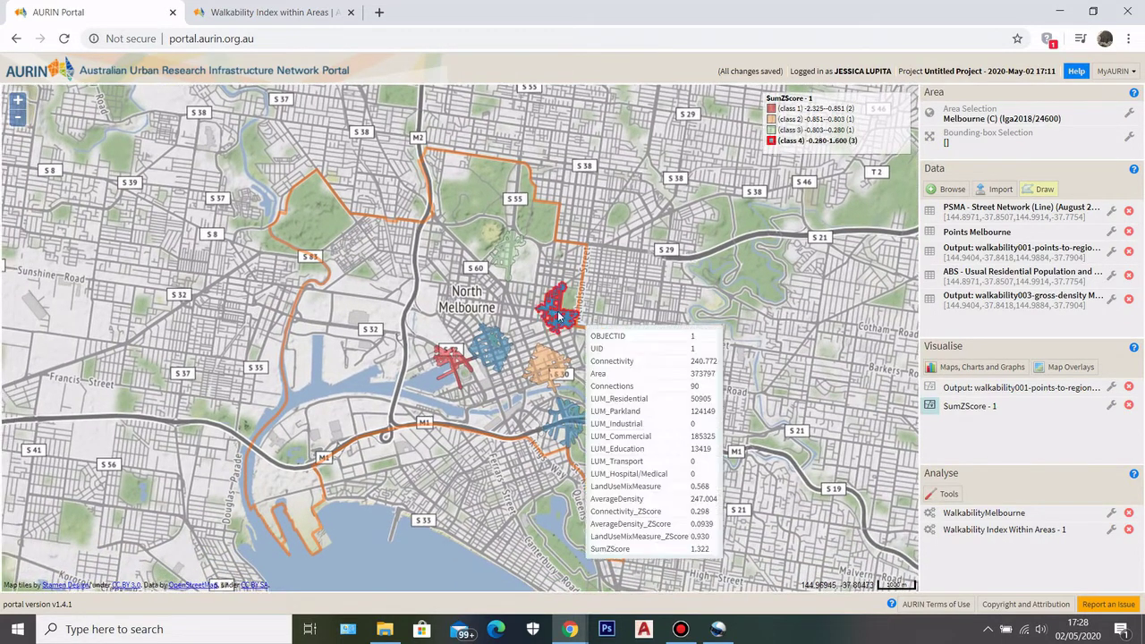
mouse_move(492, 355)
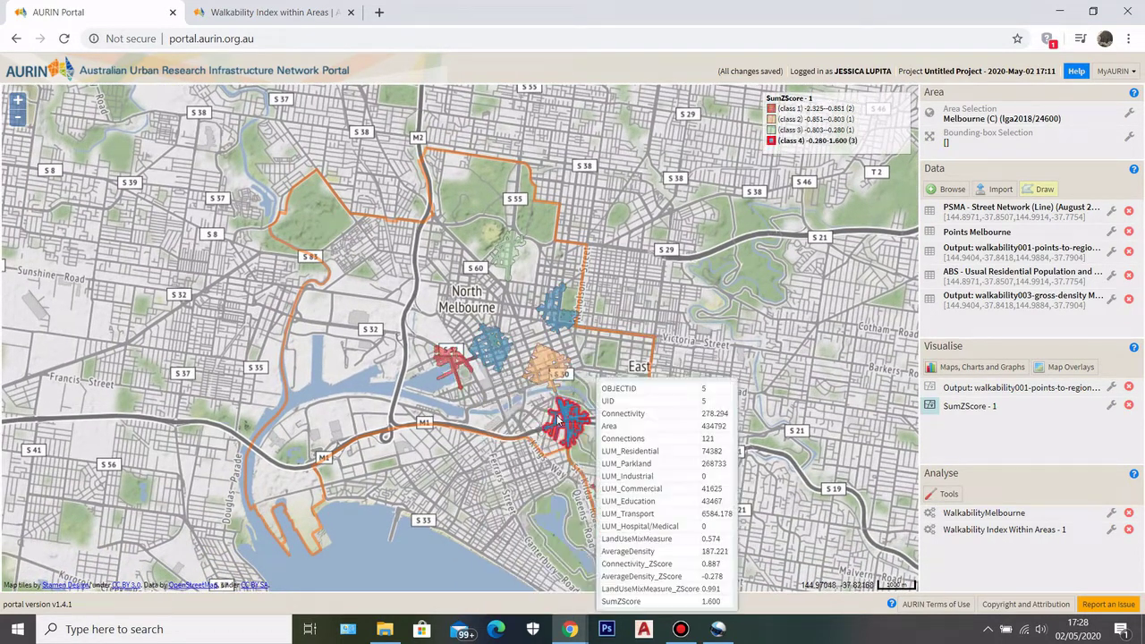
scroll(606, 382, up, 2)
scroll(606, 382, down, 2)
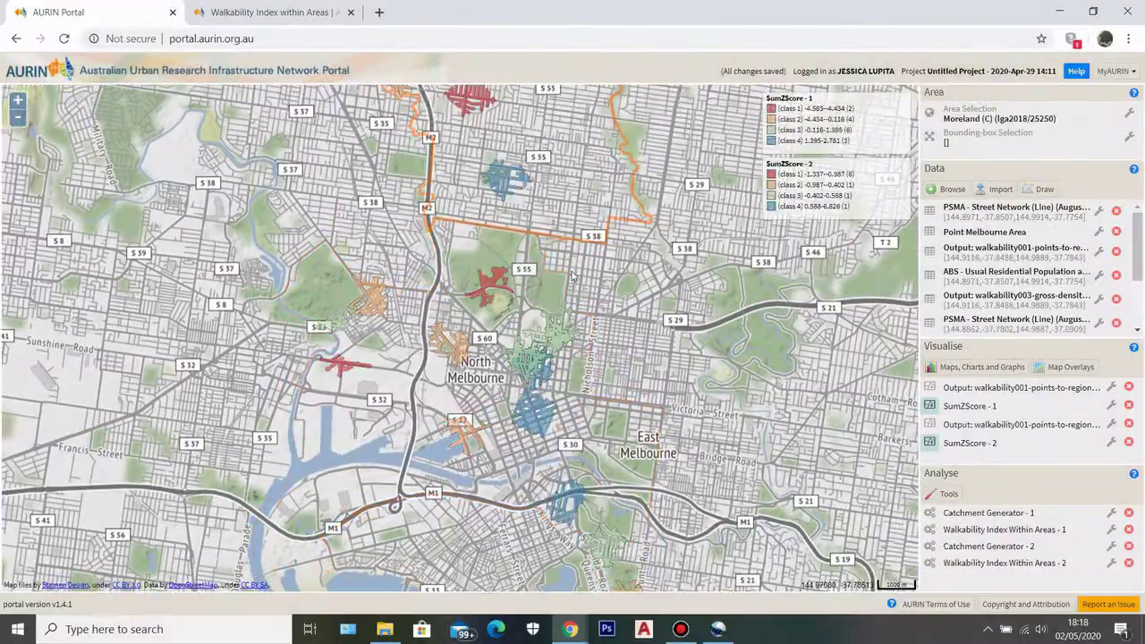
In the Moreland (C) project, inspect the Brunswick catchment's attribute values and examine the SumZScore - 1 classes around central Melbourne.
scroll(590, 387, down, 3)
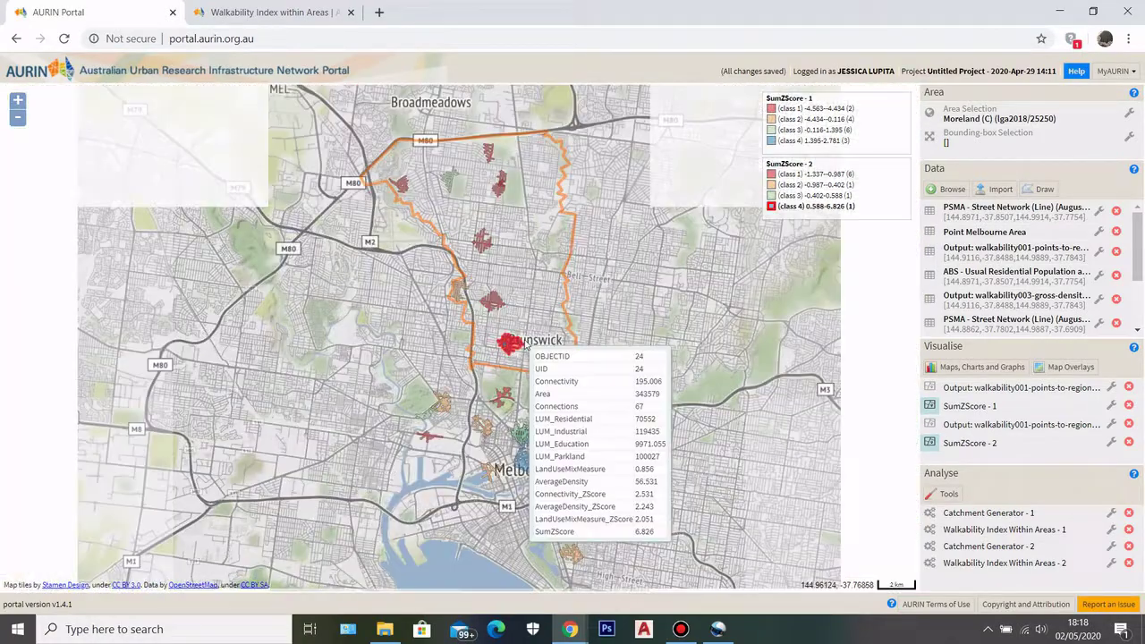
scroll(567, 436, up, 3)
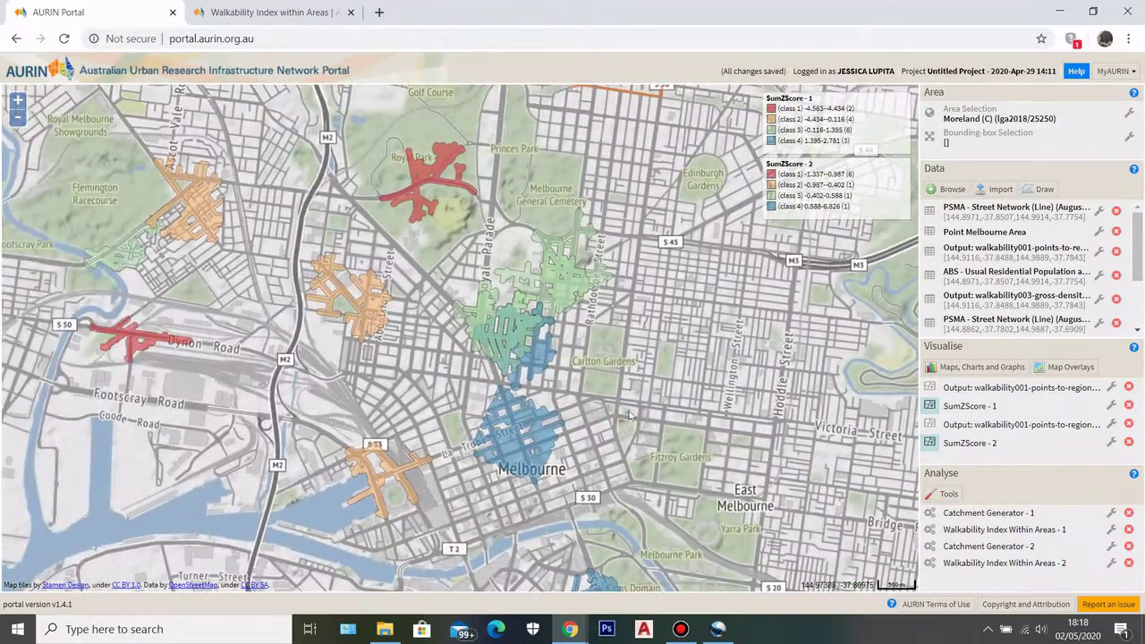
drag(568, 268, 631, 349)
scroll(631, 349, down, 2)
scroll(428, 206, up, 2)
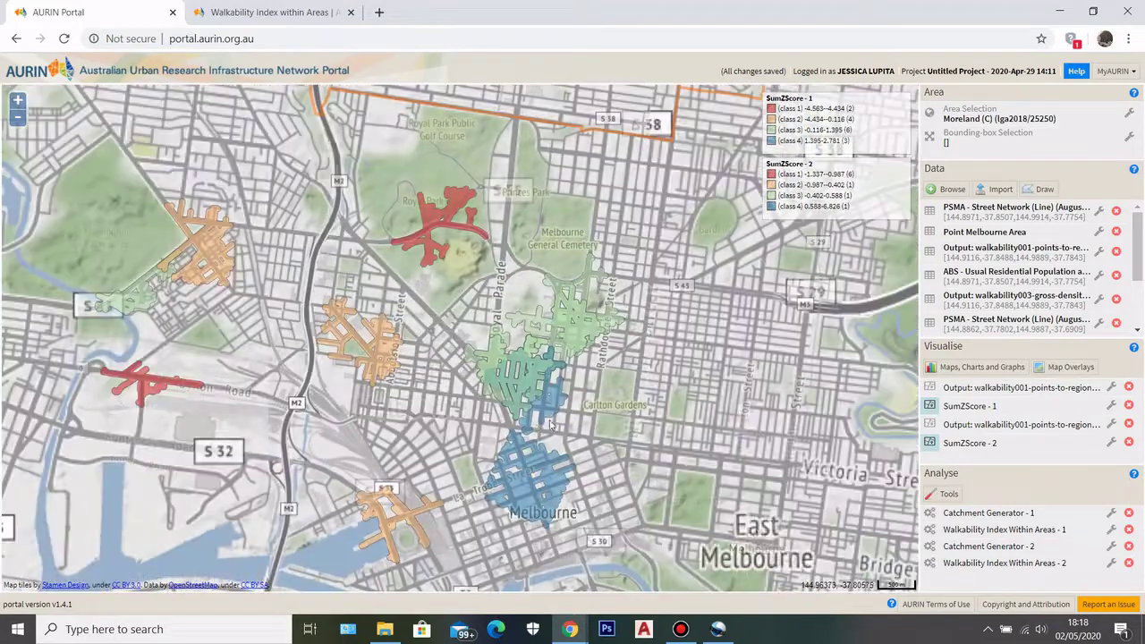
scroll(452, 529, down, 2)
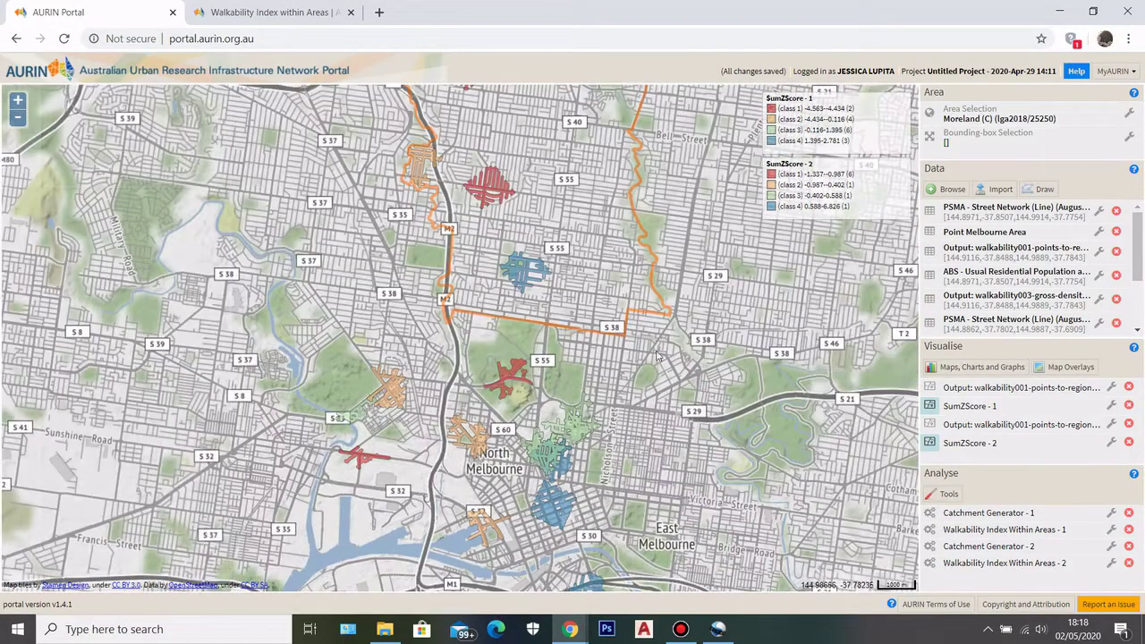
Examine the SumZScore - 2 classes of the Moreland catchments from Brunswick up to the M80, and review the remaining datasets in the project.
scroll(552, 194, up, 1)
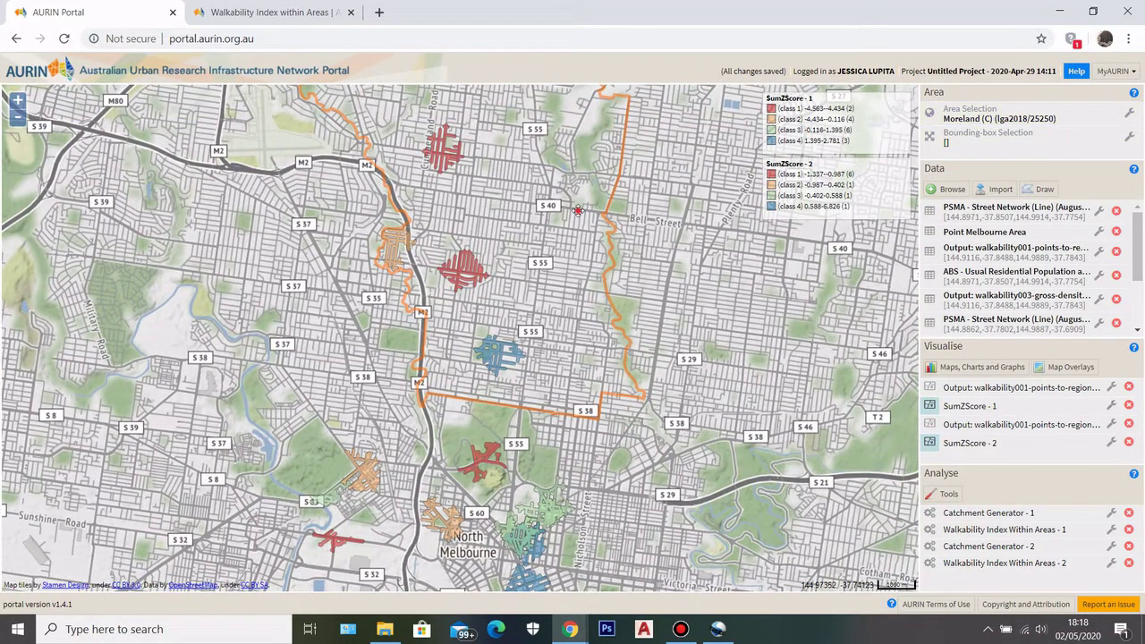
drag(514, 252, 517, 379)
scroll(517, 379, down, 1)
scroll(528, 179, up, 1)
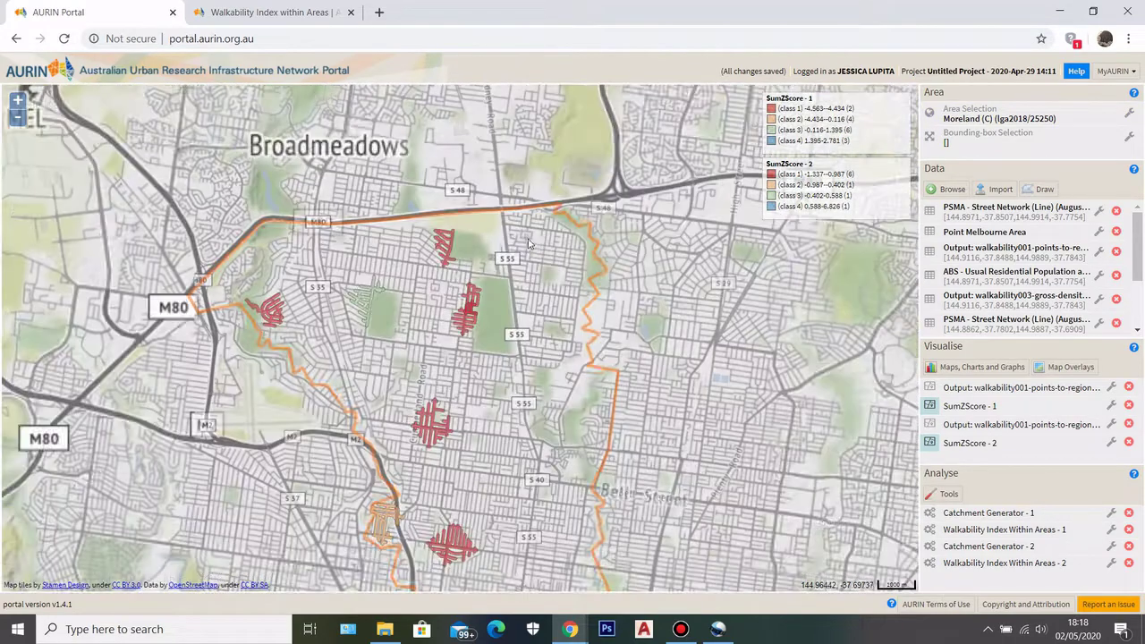
scroll(400, 248, down, 1)
drag(400, 248, 415, 125)
scroll(988, 223, down, 3)
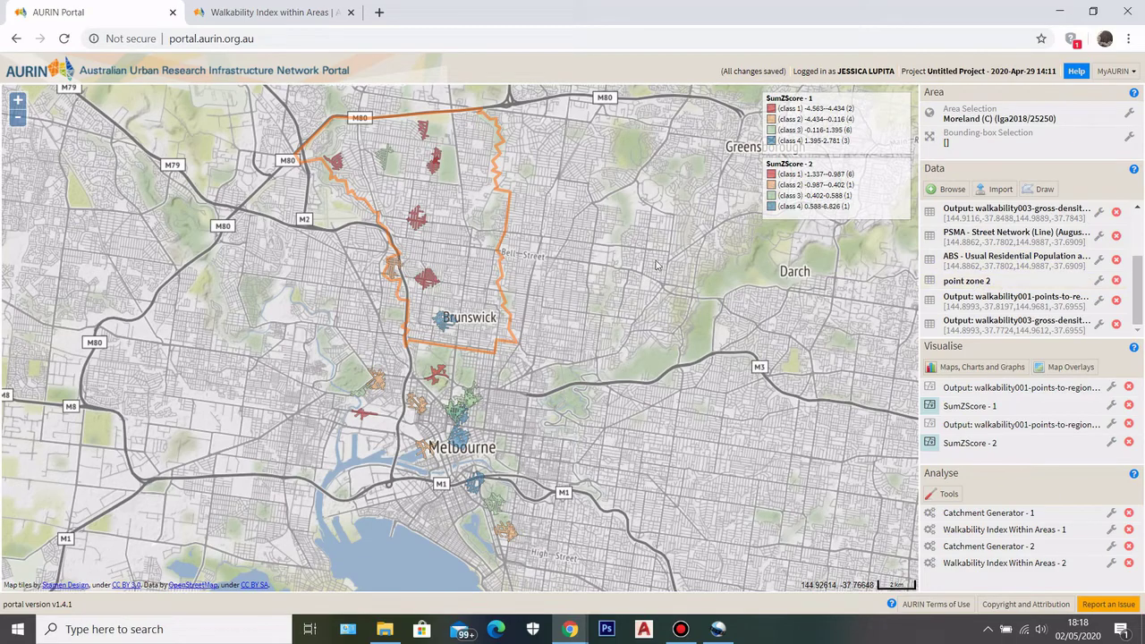
scroll(408, 268, up, 1)
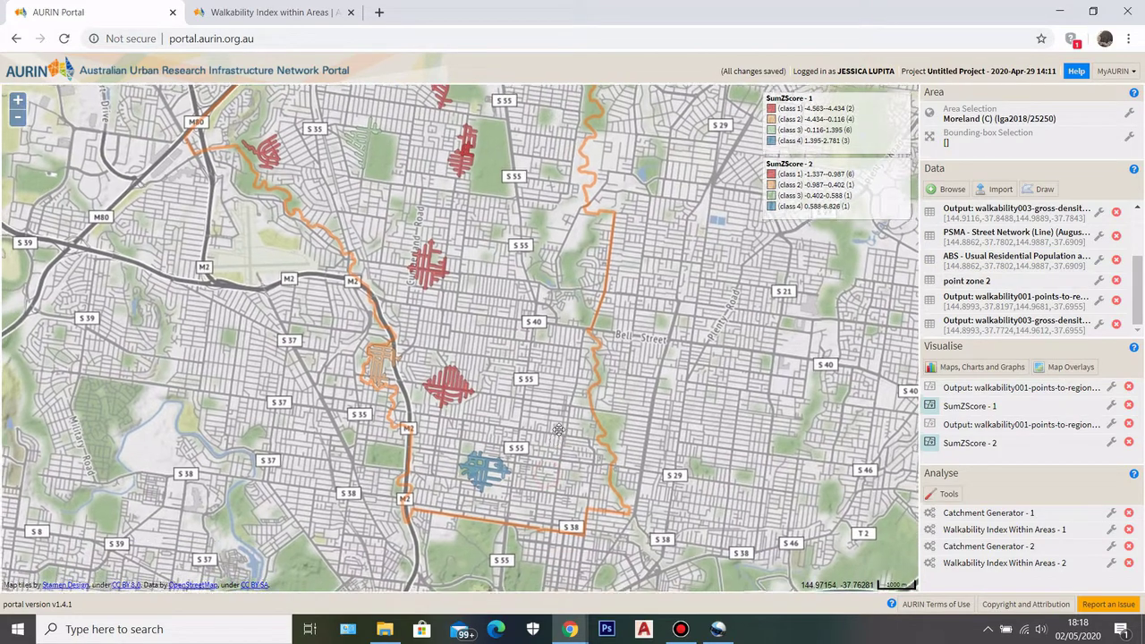
scroll(511, 397, down, 1)
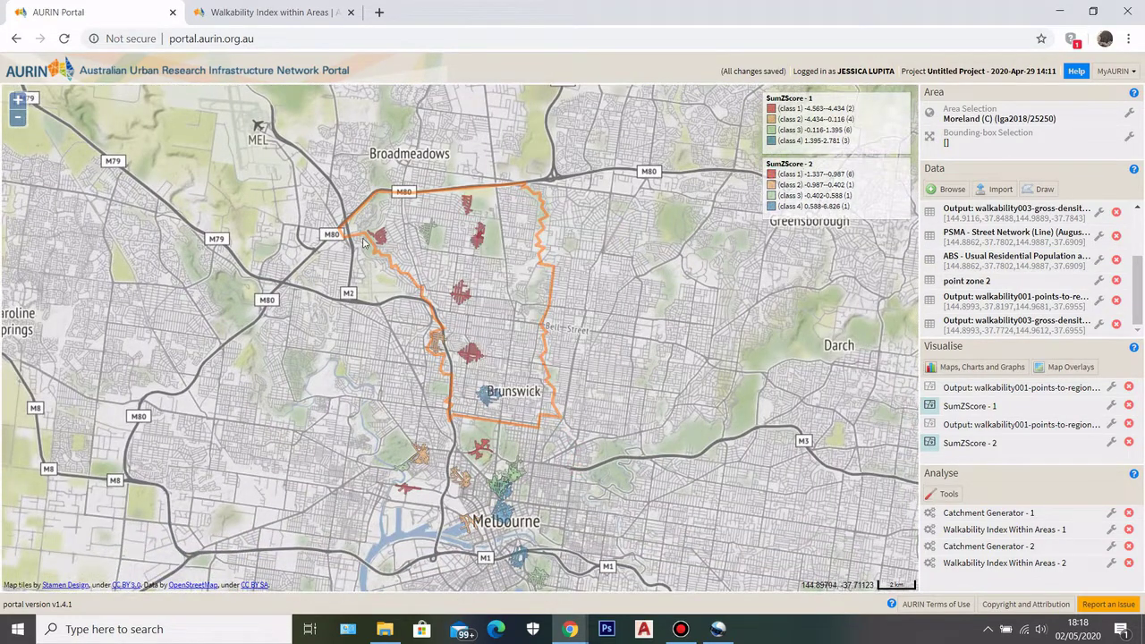
Compare the walkability classes of the inner Melbourne catchments with those of the Moreland catchments across both SumZScore layers.
scroll(548, 374, up, 2)
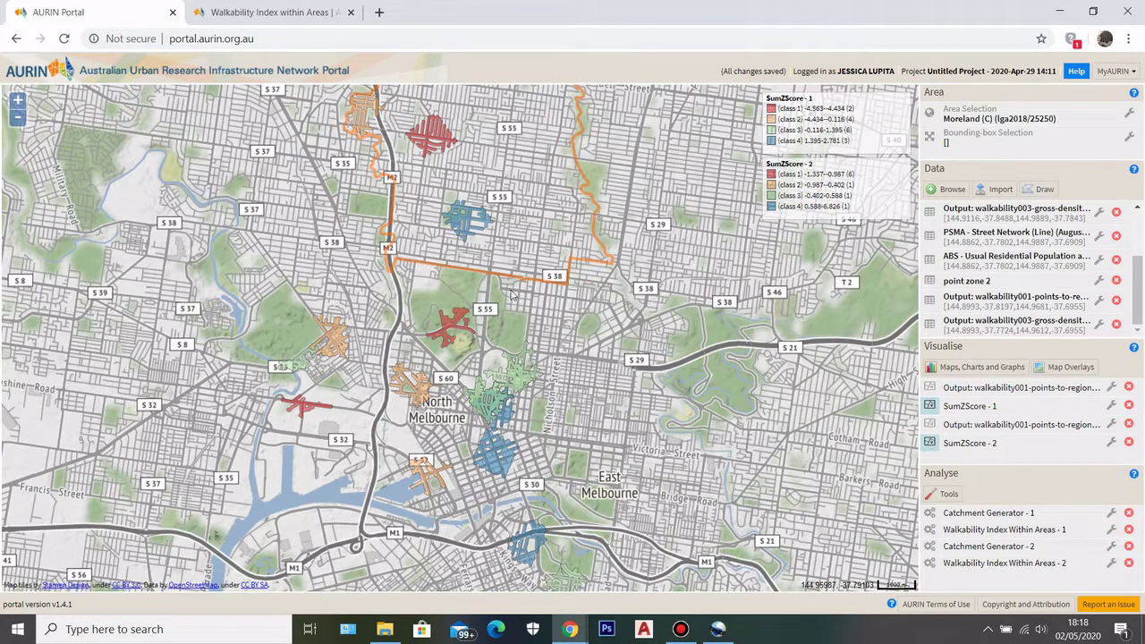
scroll(512, 295, down, 2)
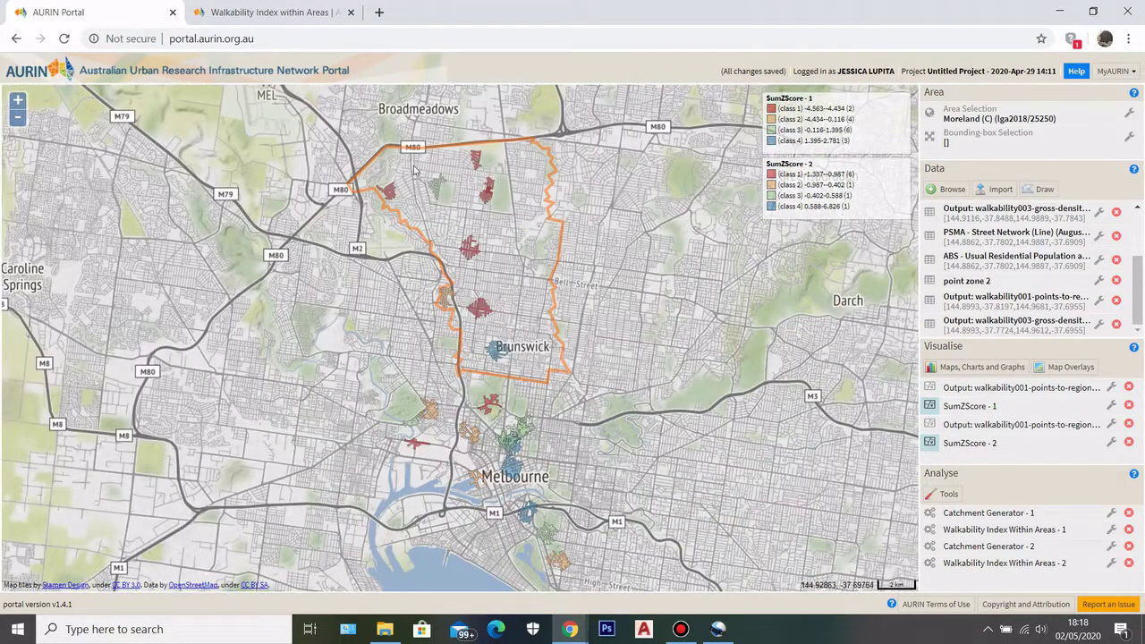
scroll(483, 231, up, 1)
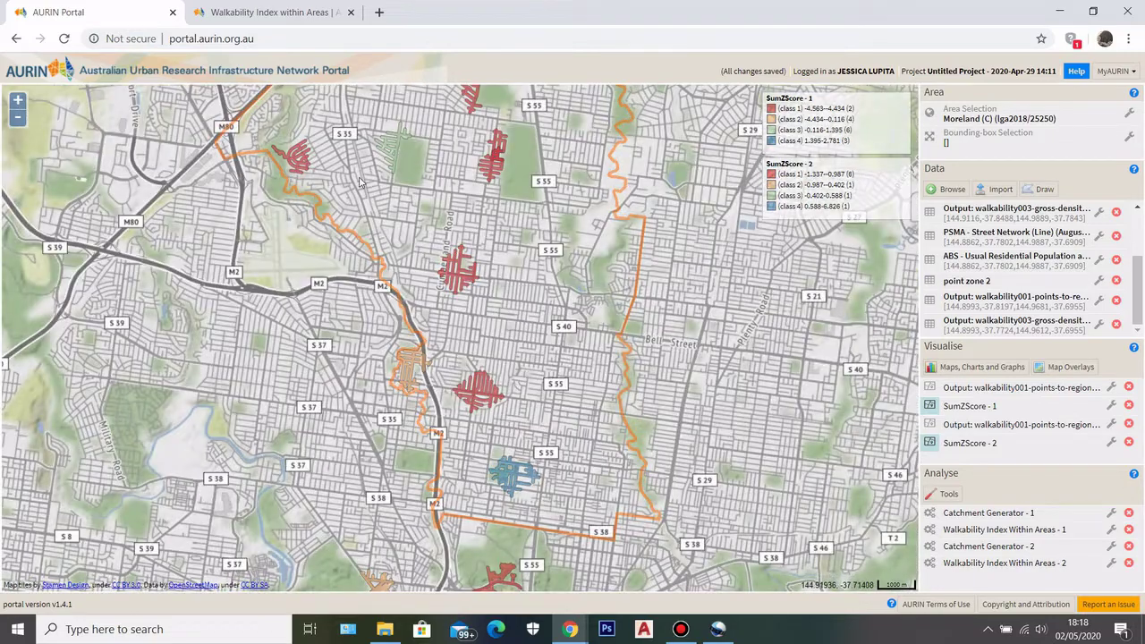
scroll(514, 141, down, 1)
scroll(483, 235, up, 1)
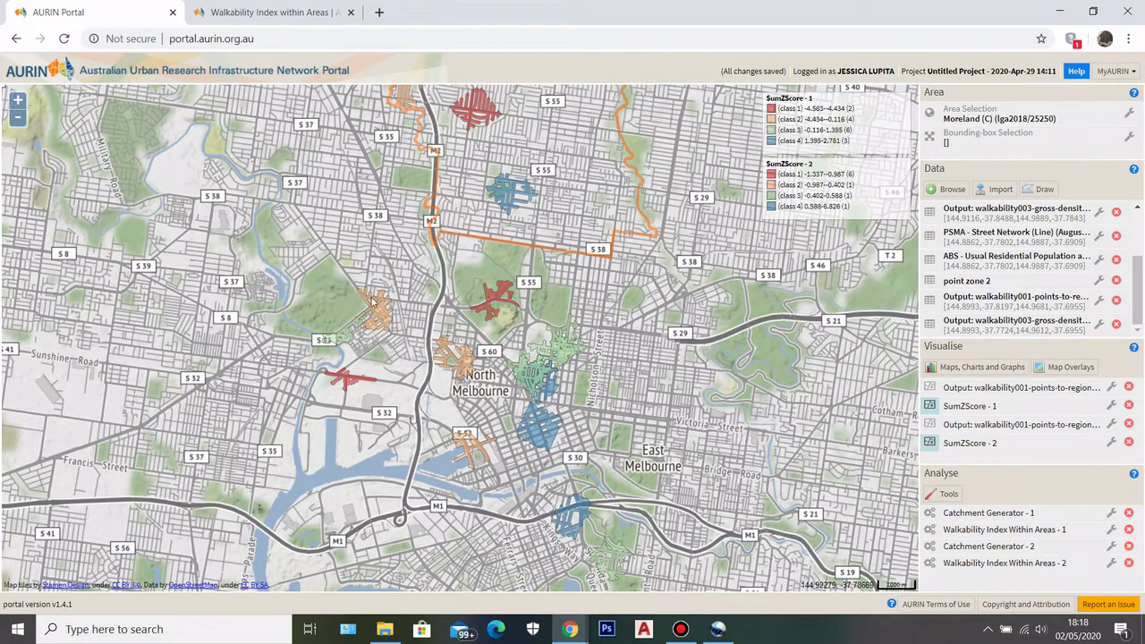
drag(587, 277, 590, 391)
scroll(516, 396, down, 2)
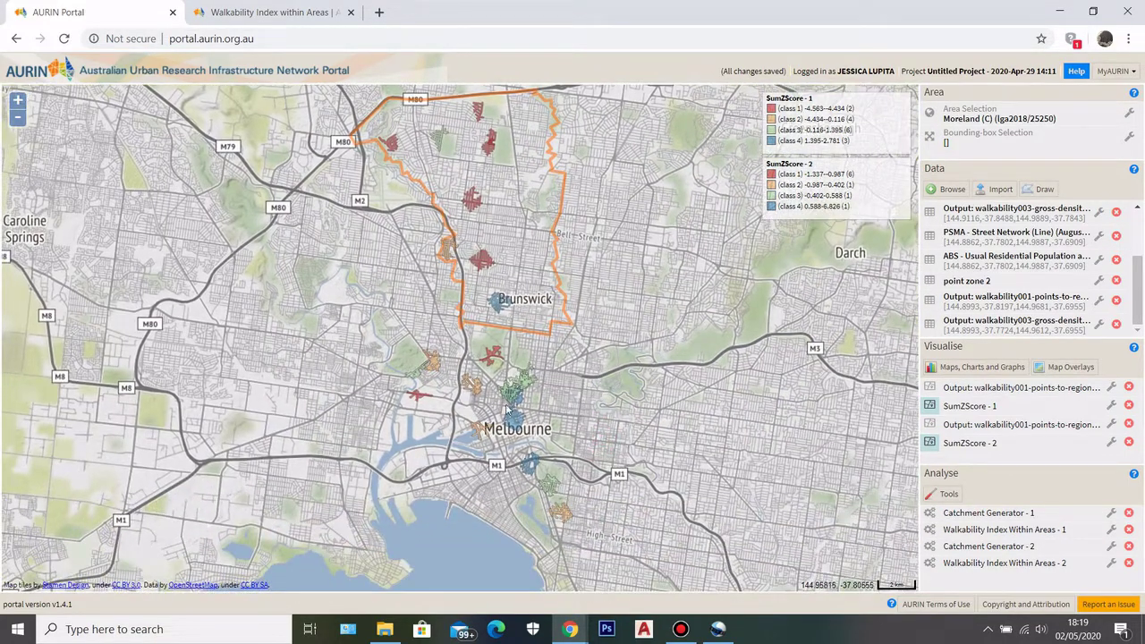
scroll(507, 410, up, 2)
drag(604, 353, 593, 391)
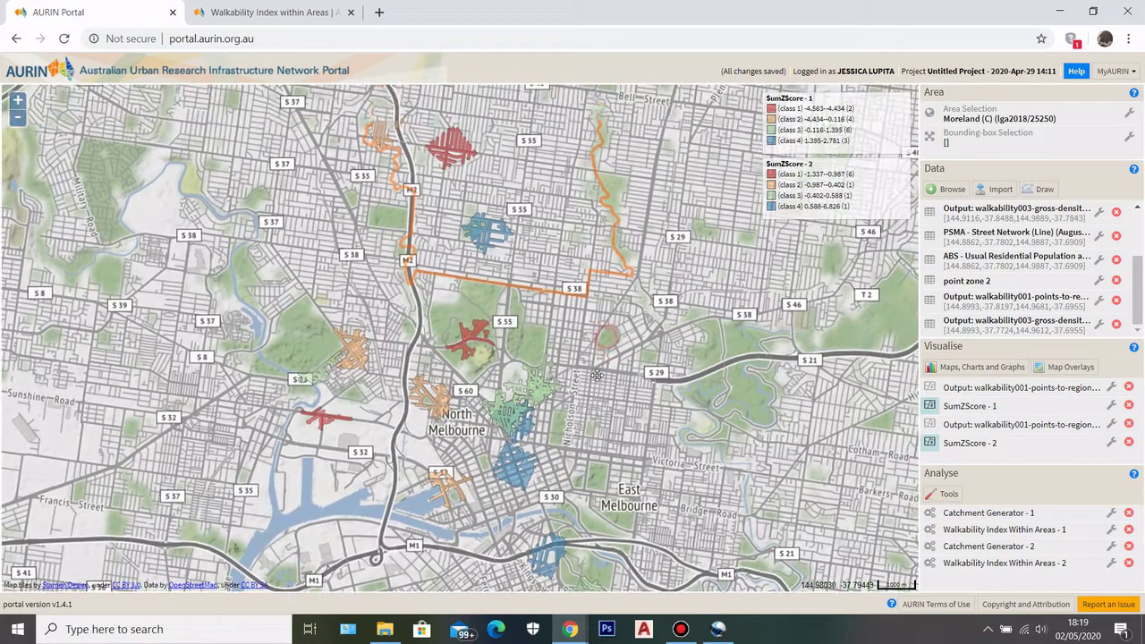